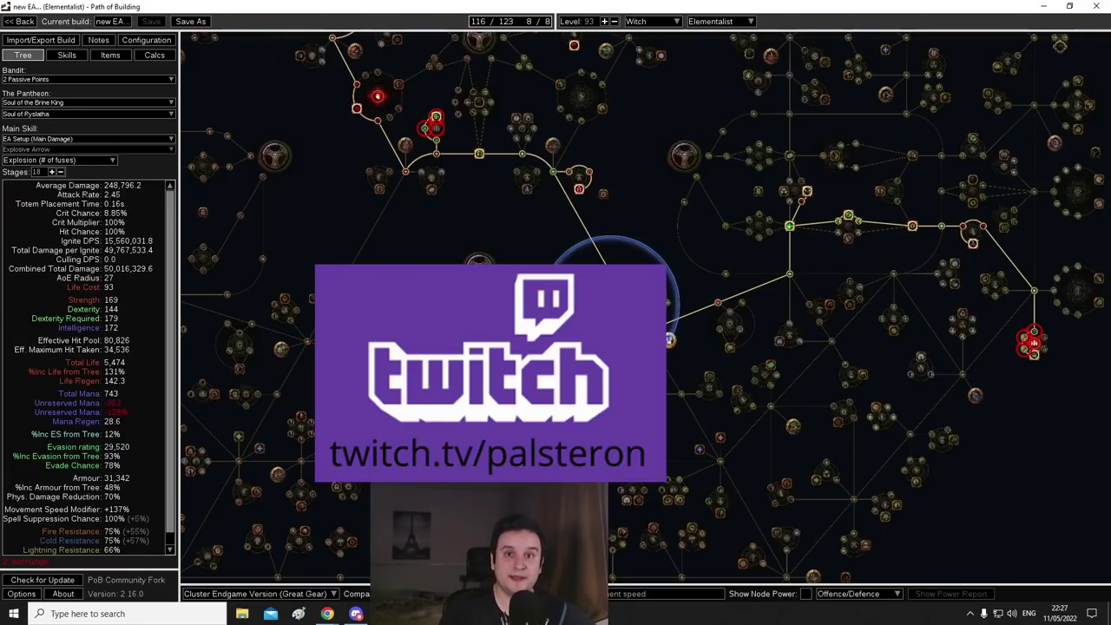
pyautogui.moveTo(536, 232); pyautogui.dragTo(510, 257)
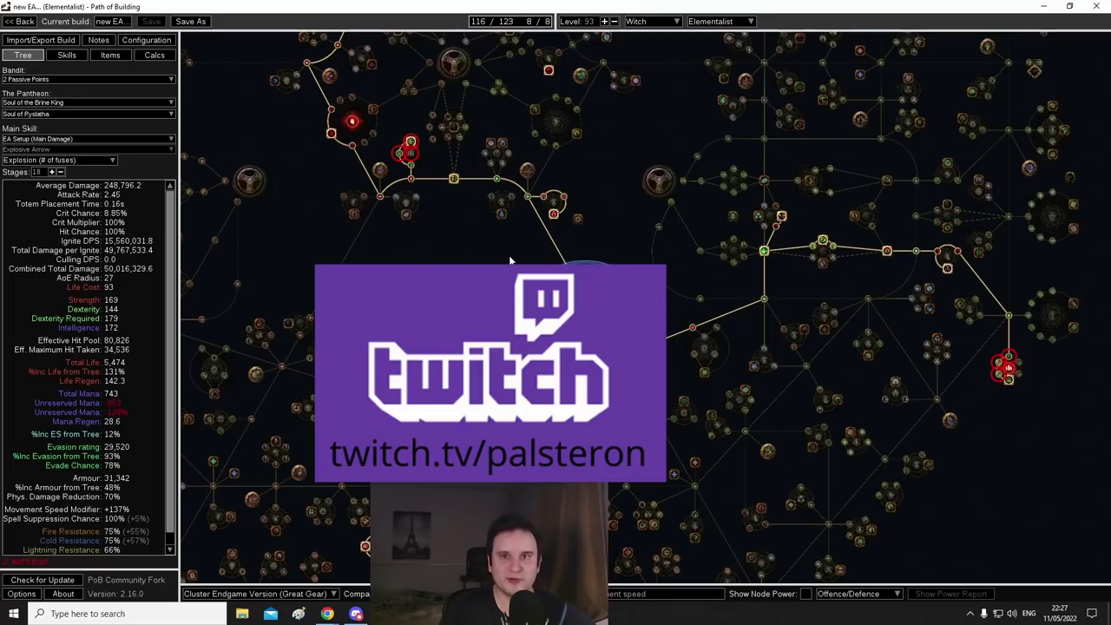
pyautogui.moveTo(508, 255); pyautogui.dragTo(513, 239)
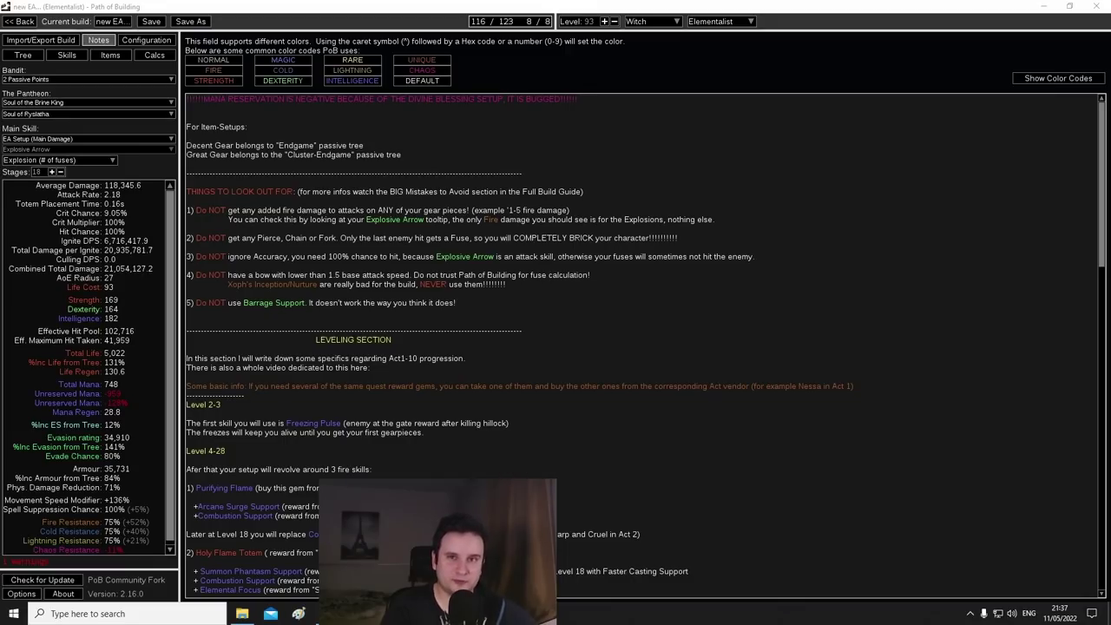
# Step: Read the "THINGS TO LOOK OUT FOR" warnings and the mana reservation remark at the start of the build notes
pyautogui.moveTo(1100, 250)
pyautogui.mouseDown()
pyautogui.moveTo(1081, 346)
pyautogui.moveTo(1082, 246)
pyautogui.mouseUp()
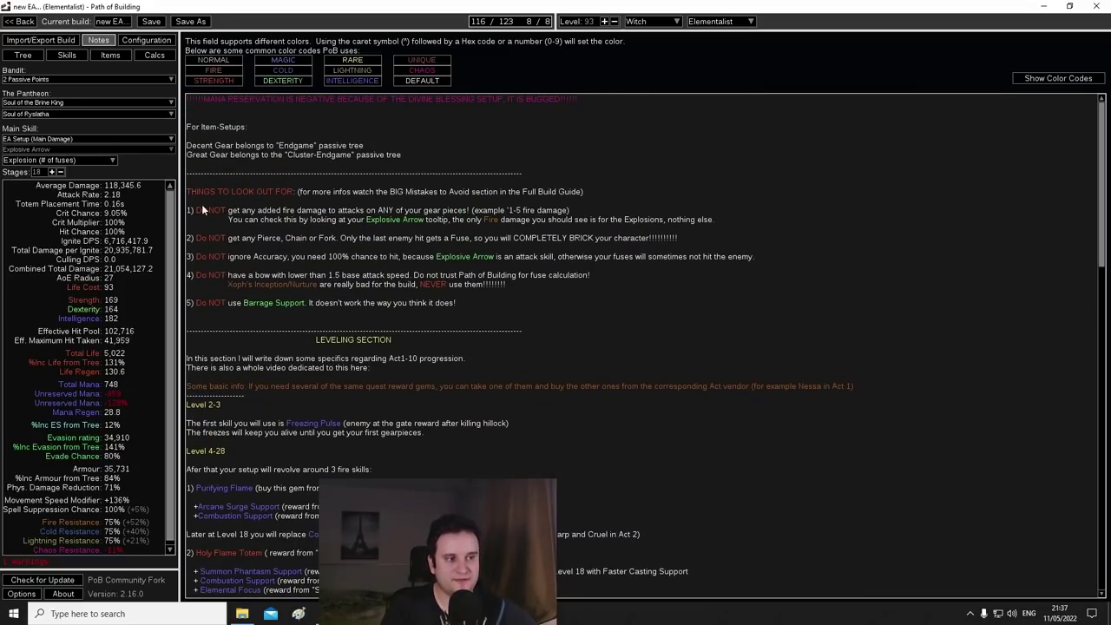
pyautogui.scroll(-3, 493, 322)
pyautogui.click(448, 257)
pyautogui.scroll(3, 469, 261)
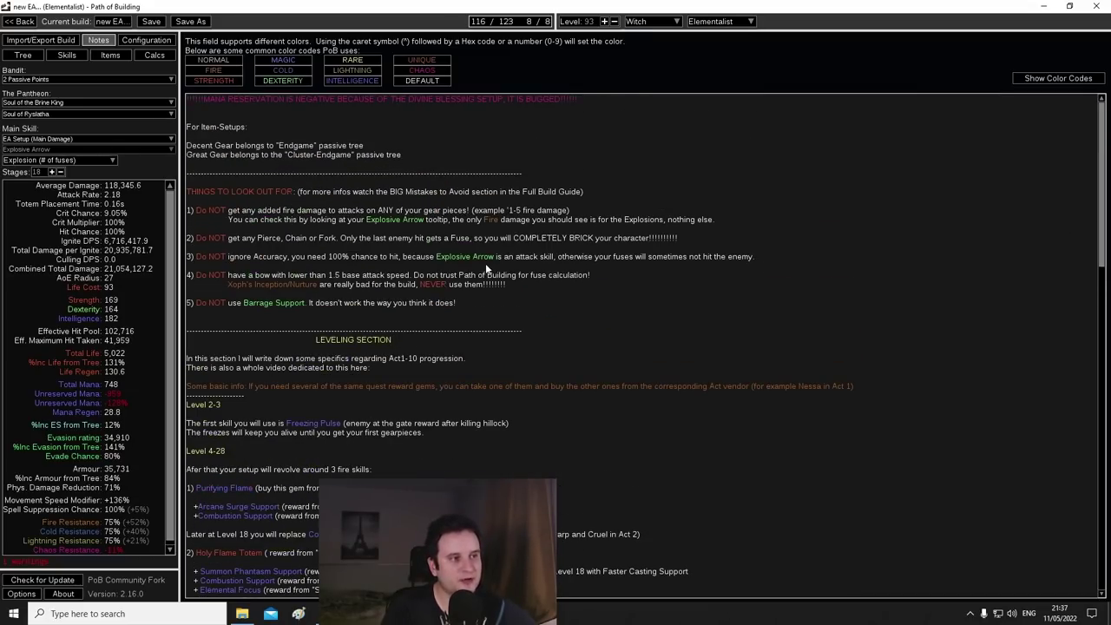
pyautogui.moveTo(186, 192); pyautogui.dragTo(301, 193)
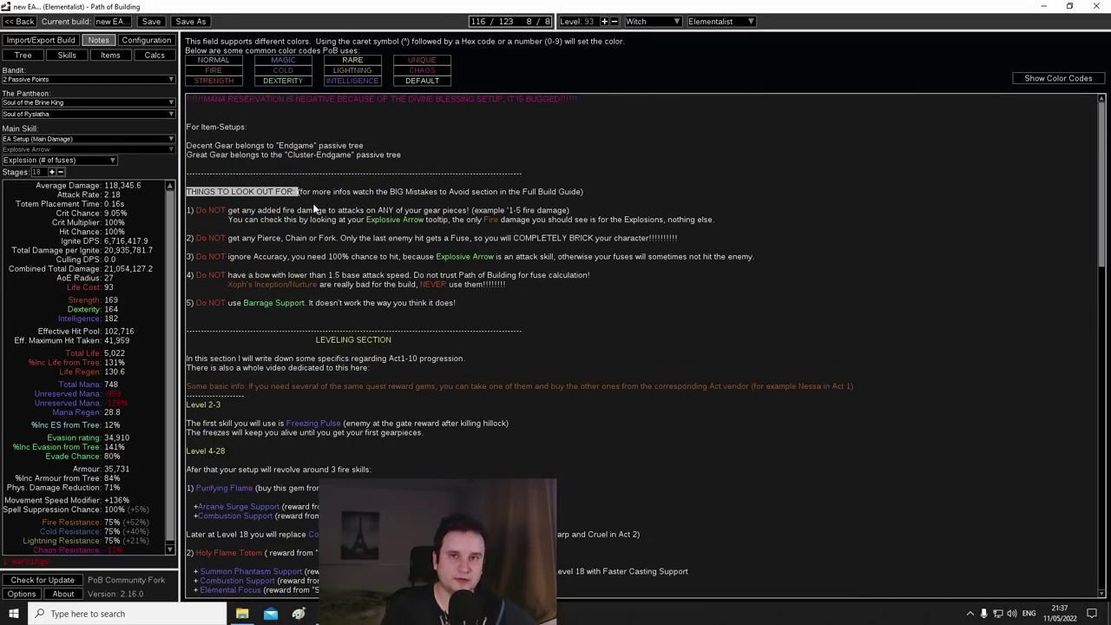
pyautogui.click(355, 206)
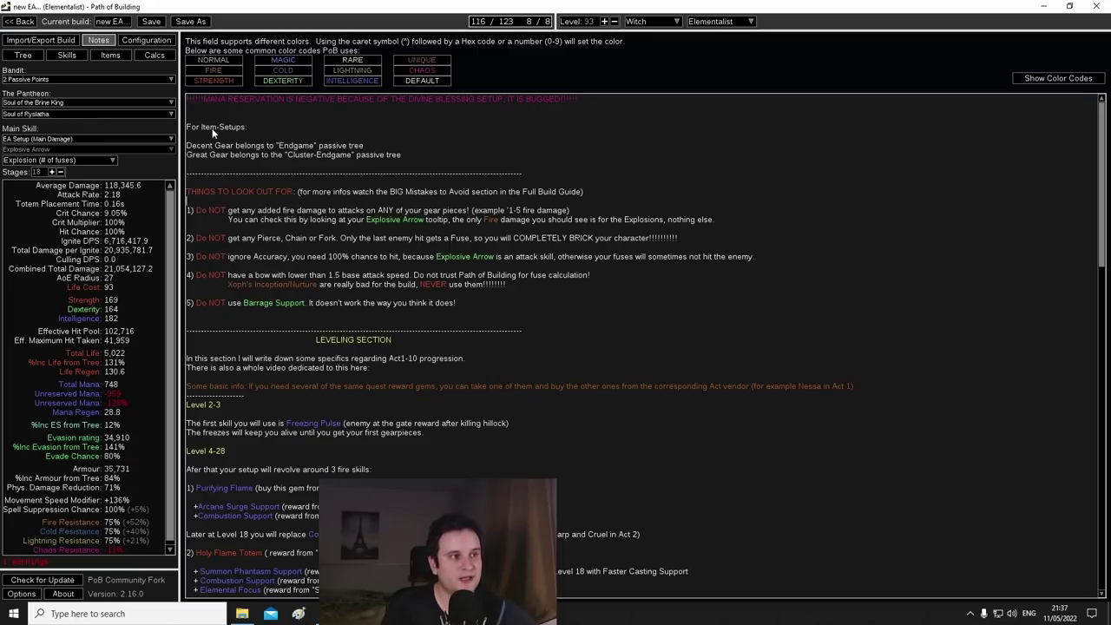
pyautogui.moveTo(186, 98); pyautogui.dragTo(545, 109)
# Step: Read through the LEVELING SECTION of the build notes, from the Level 2-3 skills to the ascendancy order and leveling uniques
pyautogui.scroll(-15, 564, 278)
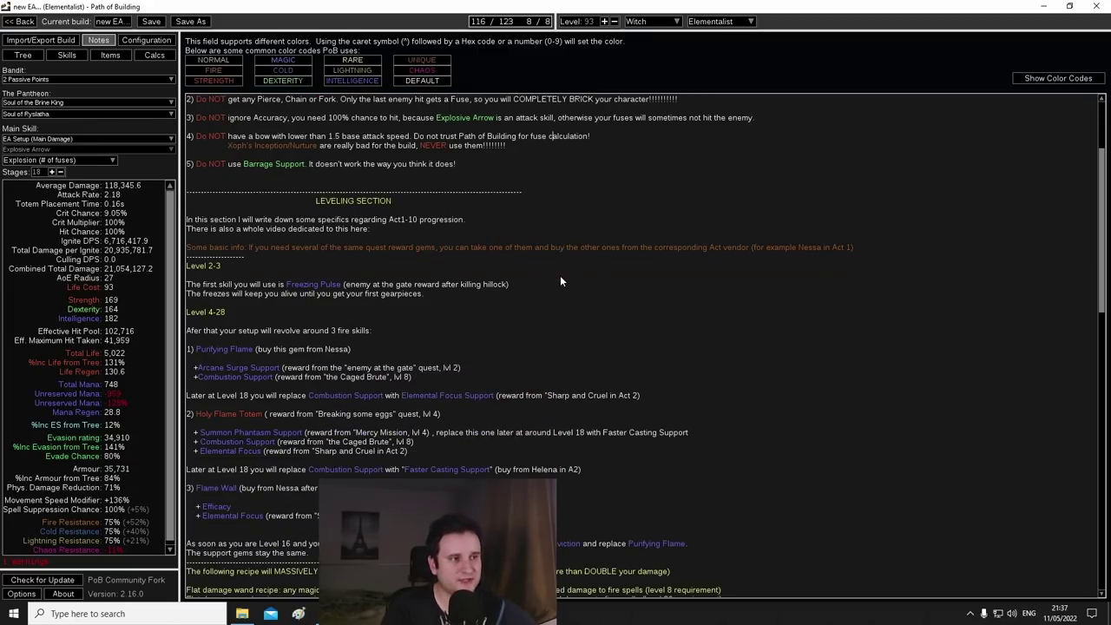
pyautogui.scroll(-3, 572, 283)
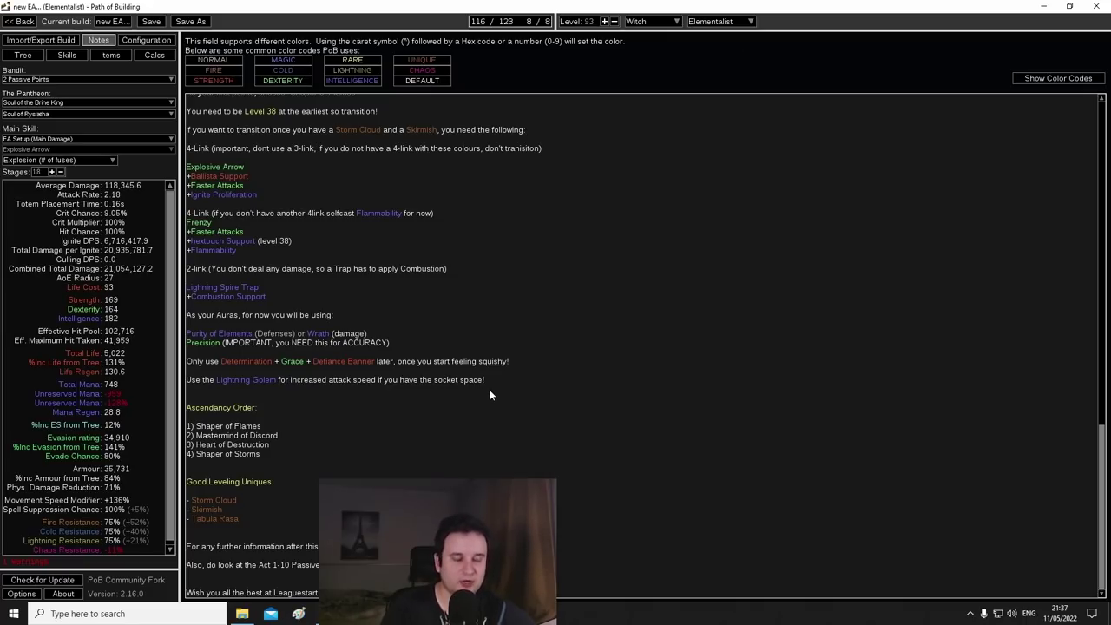
pyautogui.scroll(10, 477, 407)
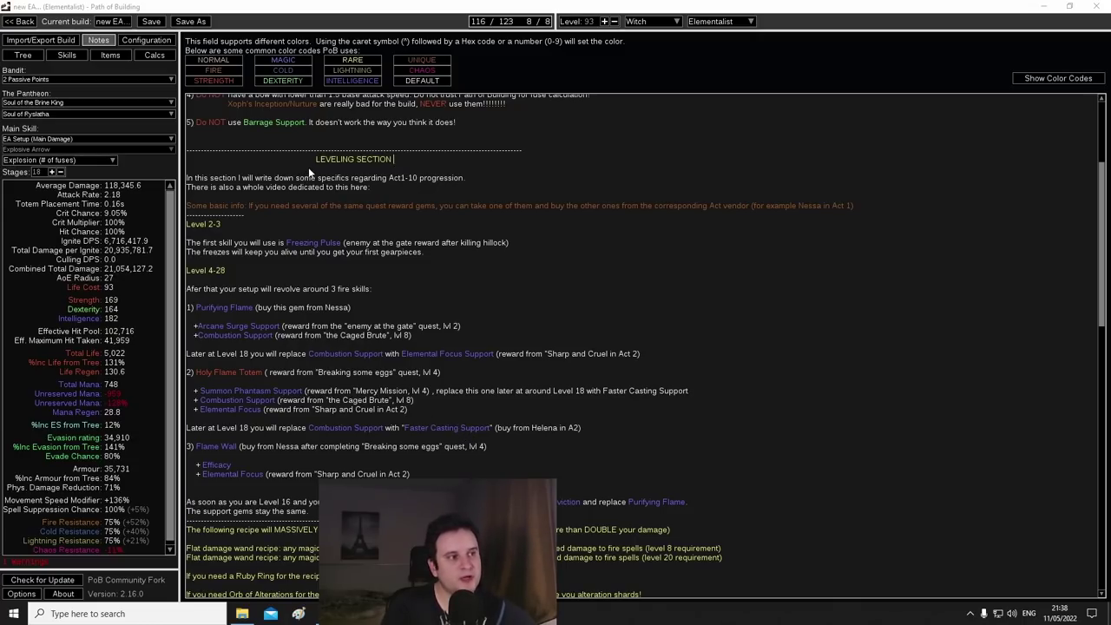
pyautogui.moveTo(397, 160); pyautogui.dragTo(330, 159)
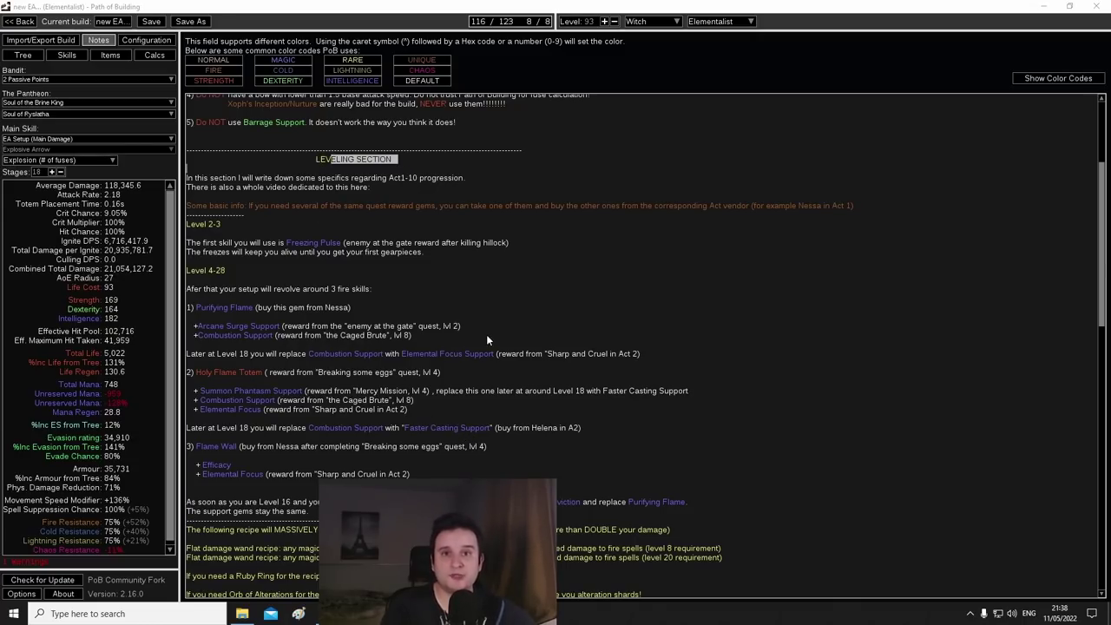
pyautogui.click(339, 172)
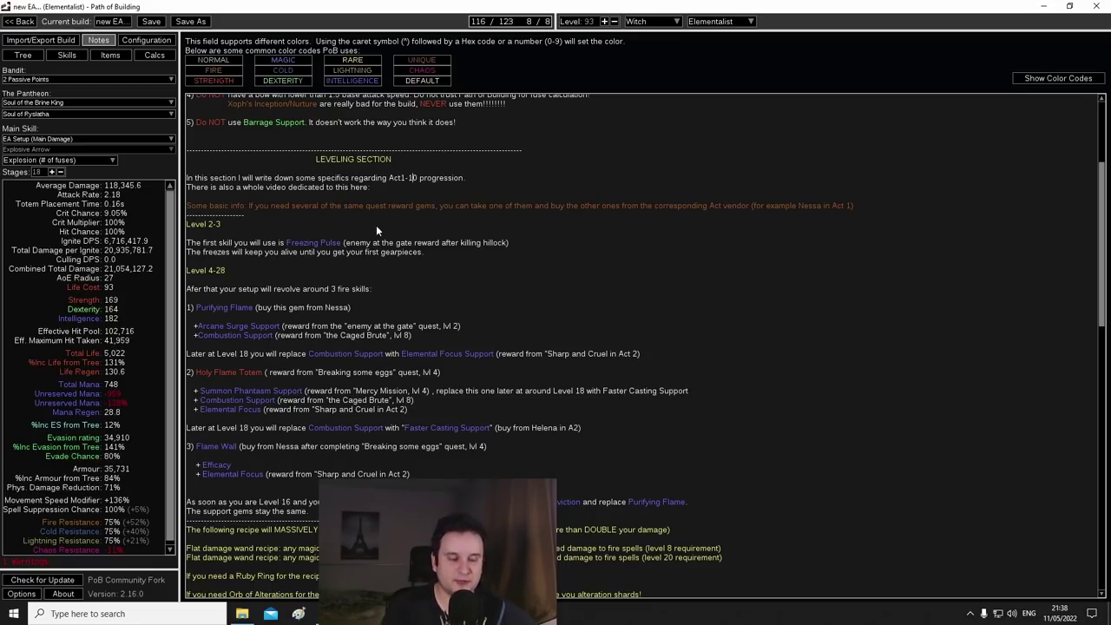
pyautogui.scroll(-9, 406, 252)
pyautogui.scroll(12, 419, 315)
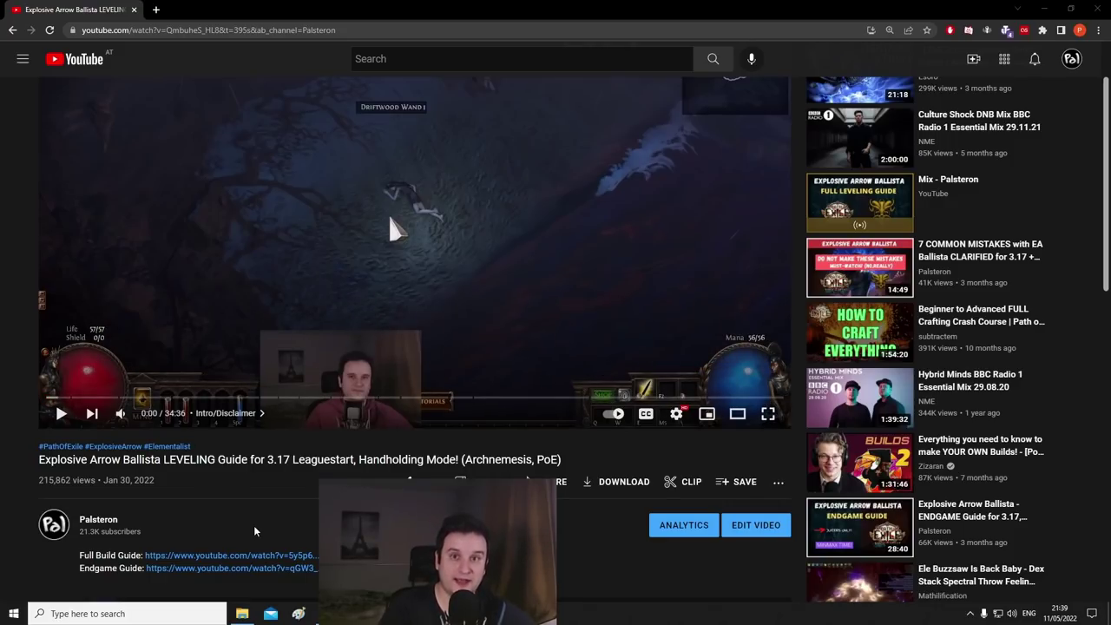
# Step: Switch to the browser and look over the Explosive Arrow Ballista leveling guide video's title and its full chapter list
pyautogui.scroll(-1, 255, 531)
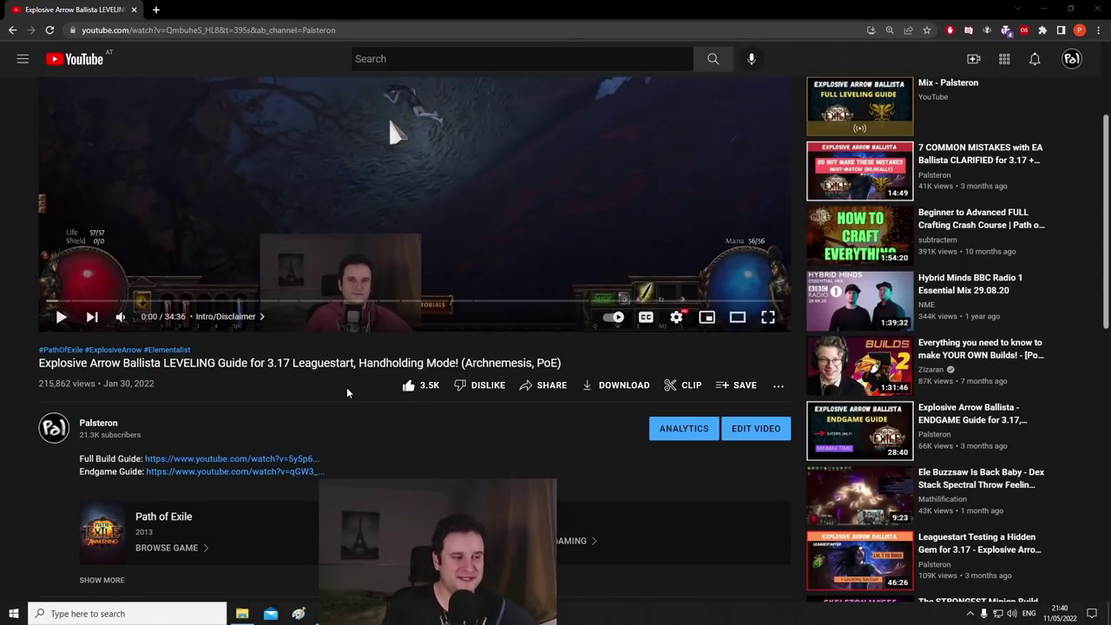
pyautogui.moveTo(360, 363); pyautogui.dragTo(459, 365)
pyautogui.click(460, 365)
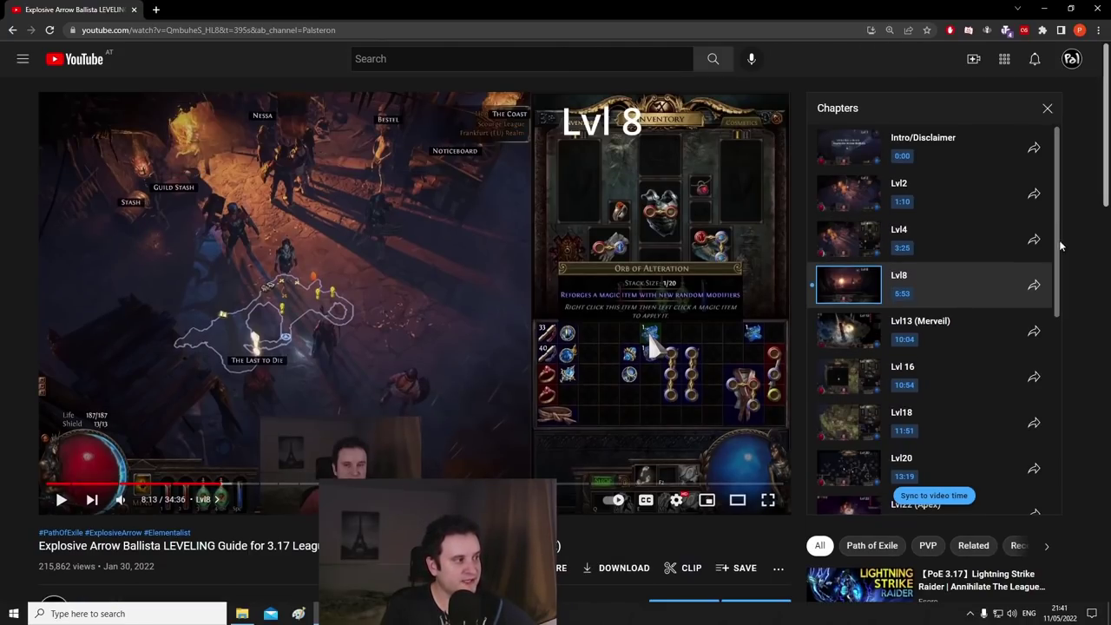
pyautogui.moveTo(1059, 248); pyautogui.dragTo(1029, 454)
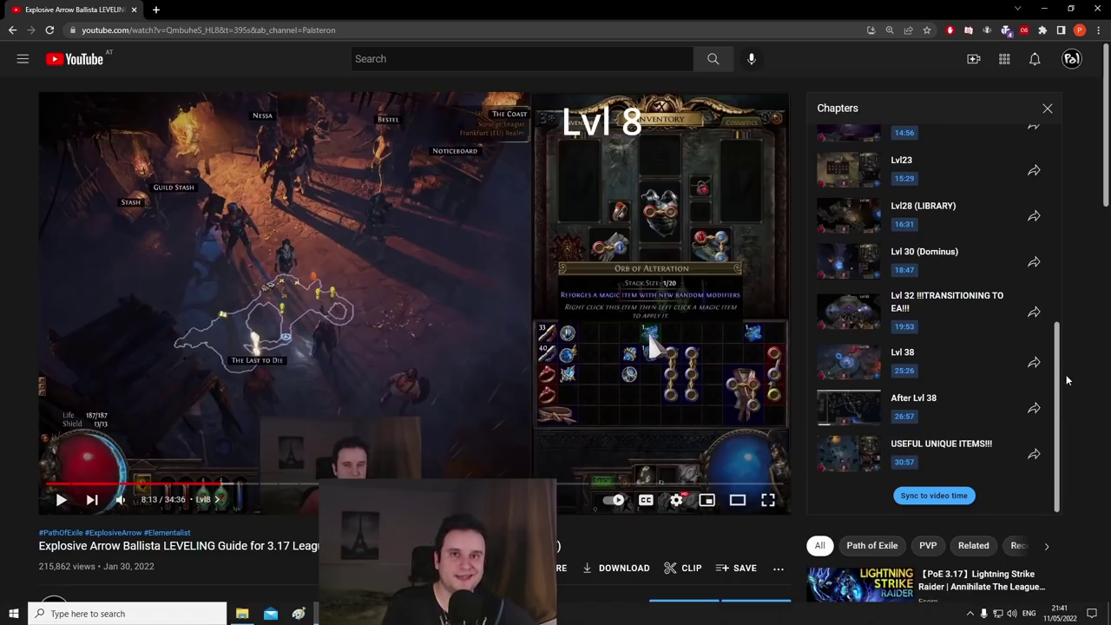
pyautogui.moveTo(1060, 366); pyautogui.dragTo(1060, 172)
pyautogui.scroll(-1, 448, 320)
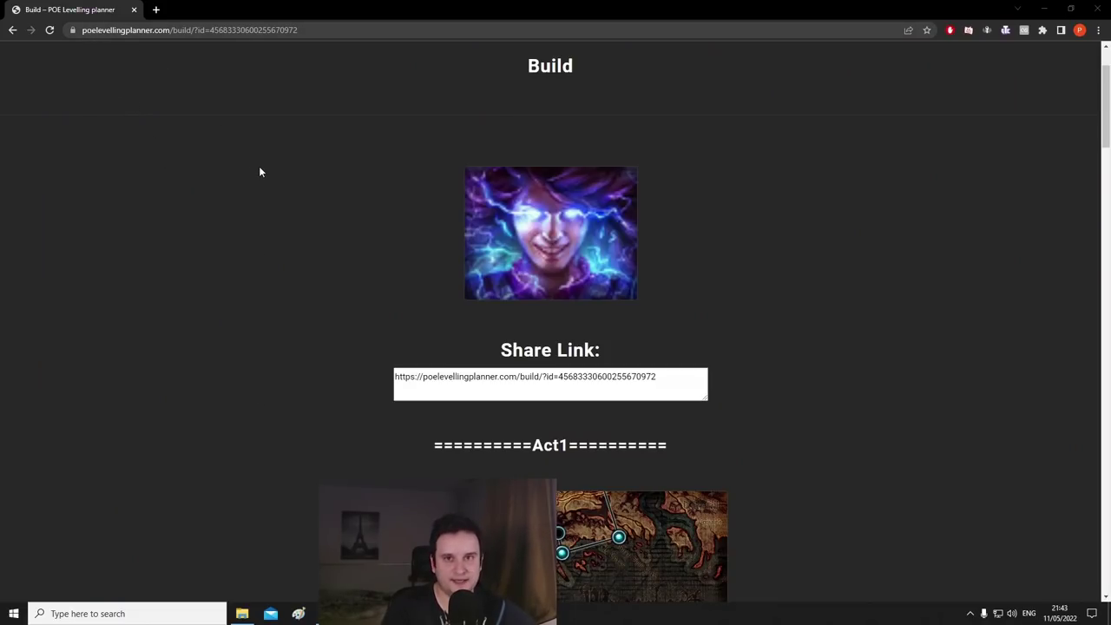
# Step: Examine the Act 1 gem table in the POE Levelling Planner build, highlighting Freezing Pulse, Purifying Flame with its cost, and Summon Phantasm Support
pyautogui.scroll(-1, 807, 346)
pyautogui.scroll(-5, 840, 356)
pyautogui.scroll(-1, 840, 364)
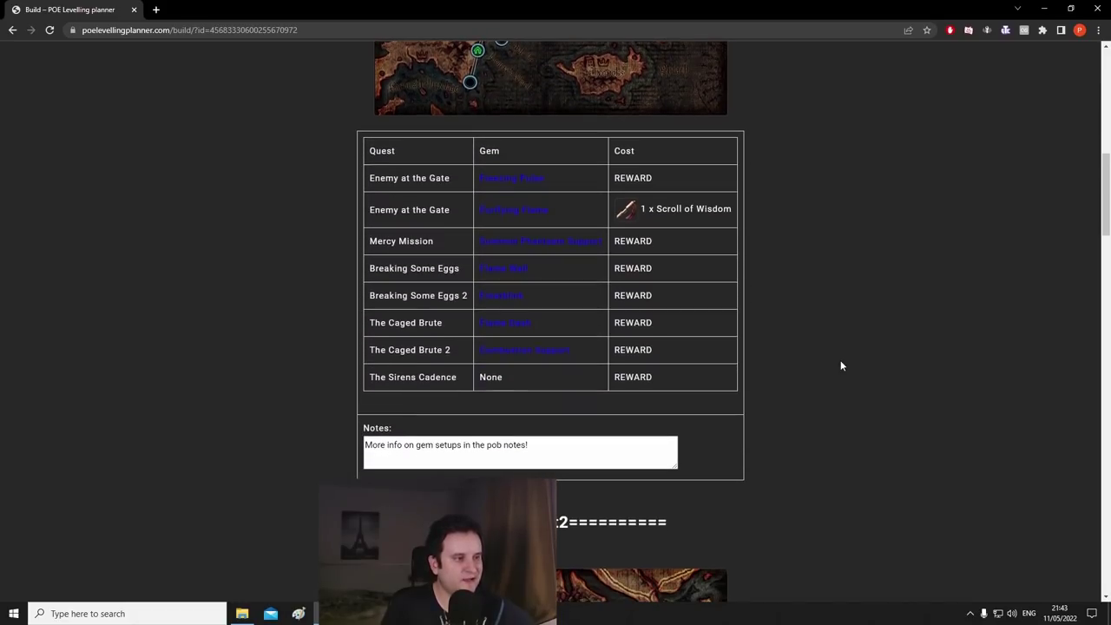
pyautogui.moveTo(477, 178); pyautogui.dragTo(554, 181)
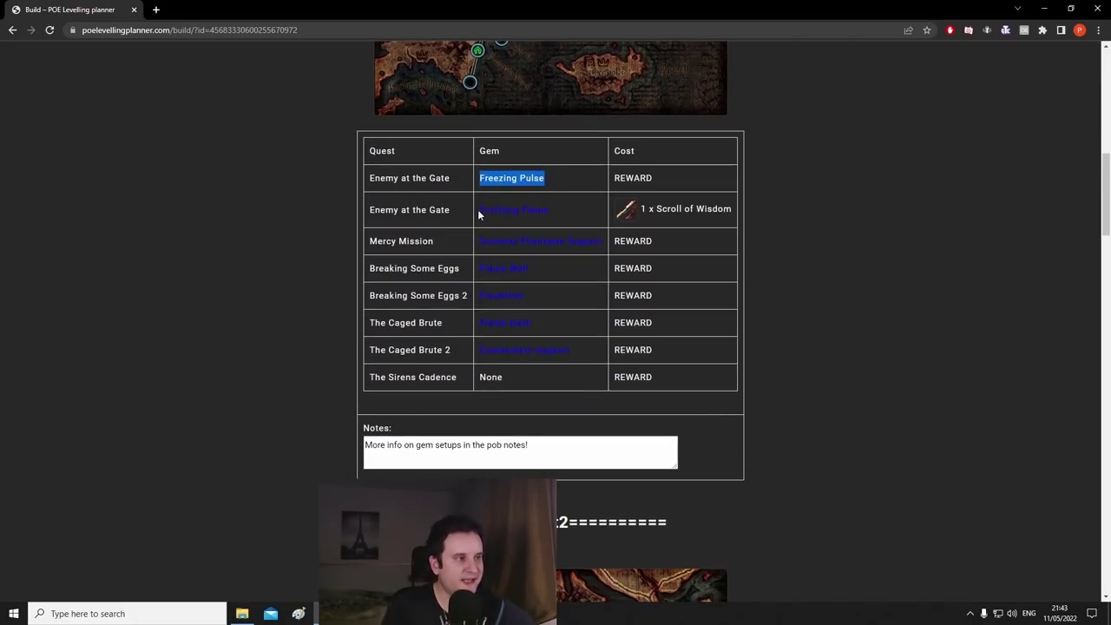
pyautogui.moveTo(478, 210); pyautogui.dragTo(568, 221)
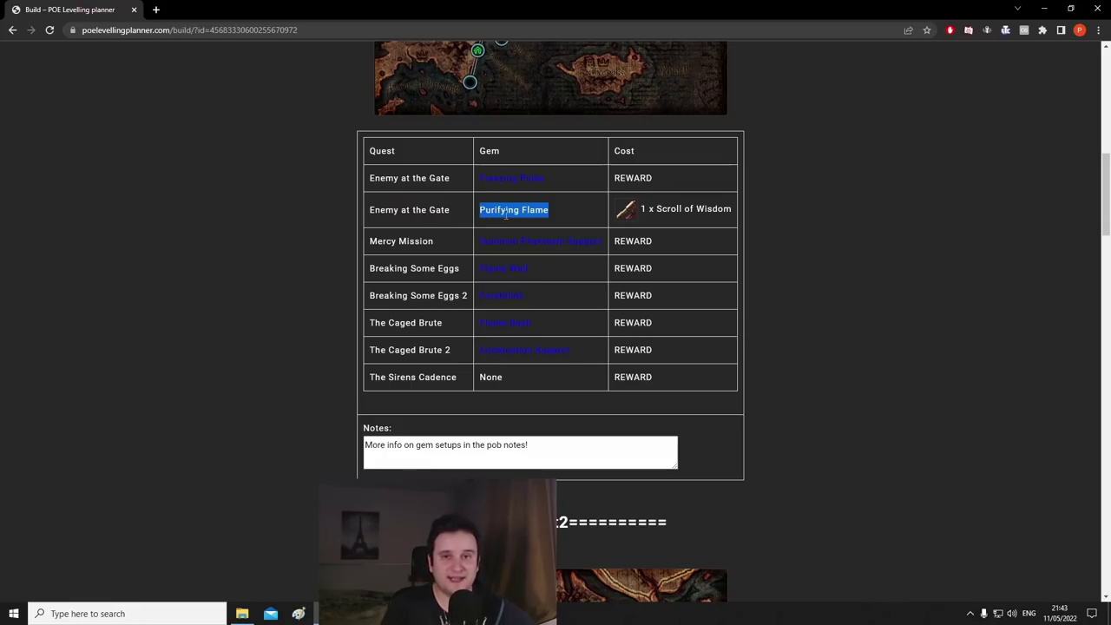
pyautogui.moveTo(479, 242); pyautogui.dragTo(599, 242)
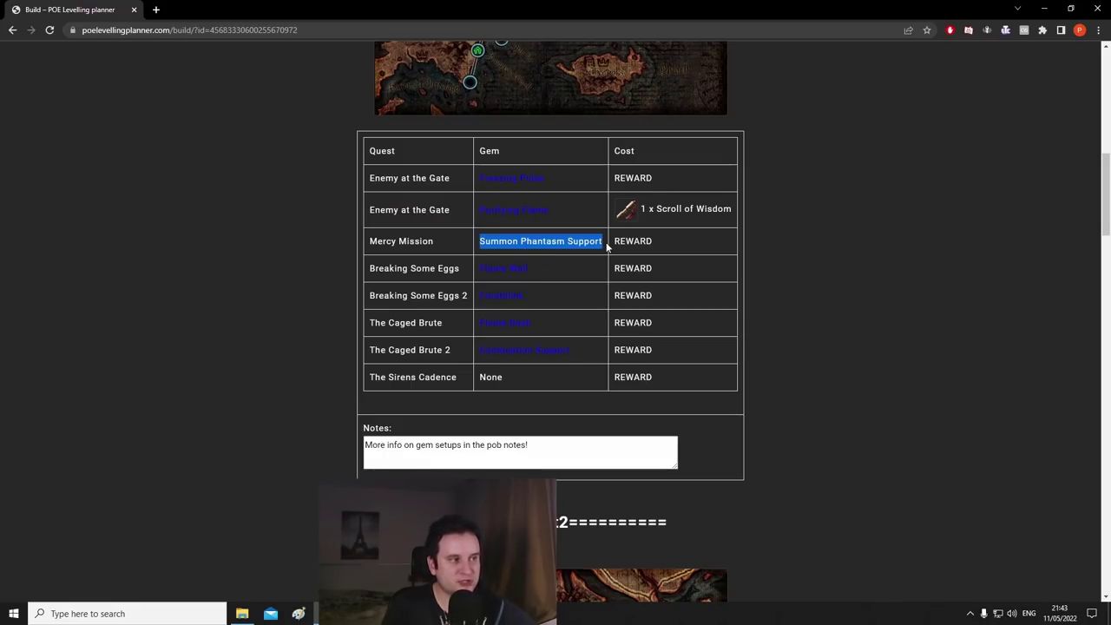
pyautogui.moveTo(732, 273); pyautogui.dragTo(717, 374)
pyautogui.click(717, 374)
pyautogui.moveTo(550, 211); pyautogui.dragTo(469, 213)
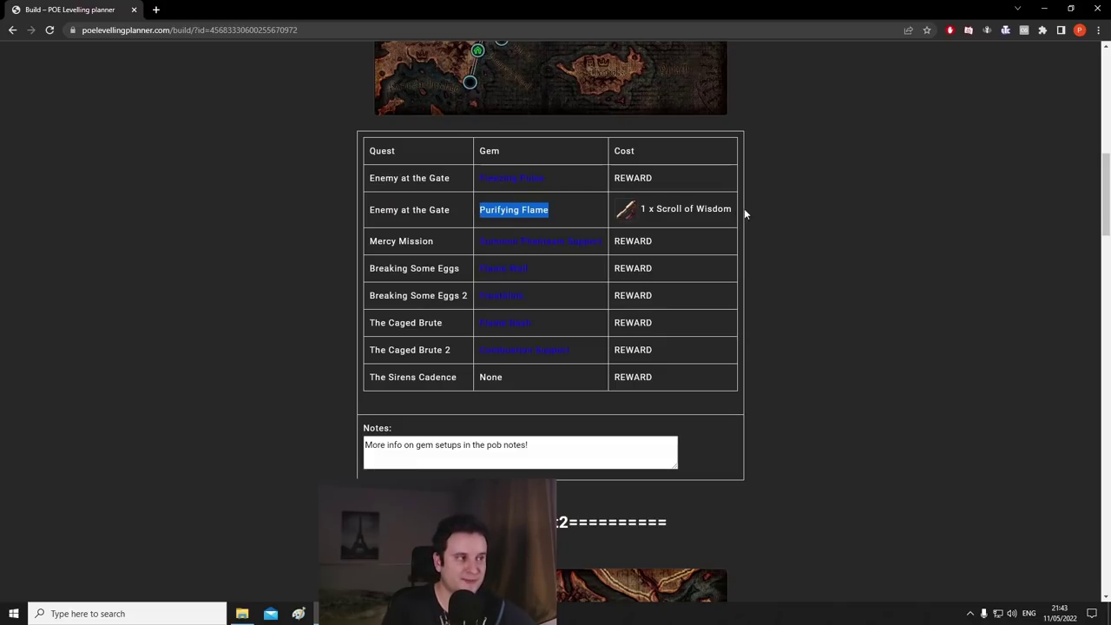
pyautogui.moveTo(736, 213); pyautogui.dragTo(615, 213)
pyautogui.click(743, 248)
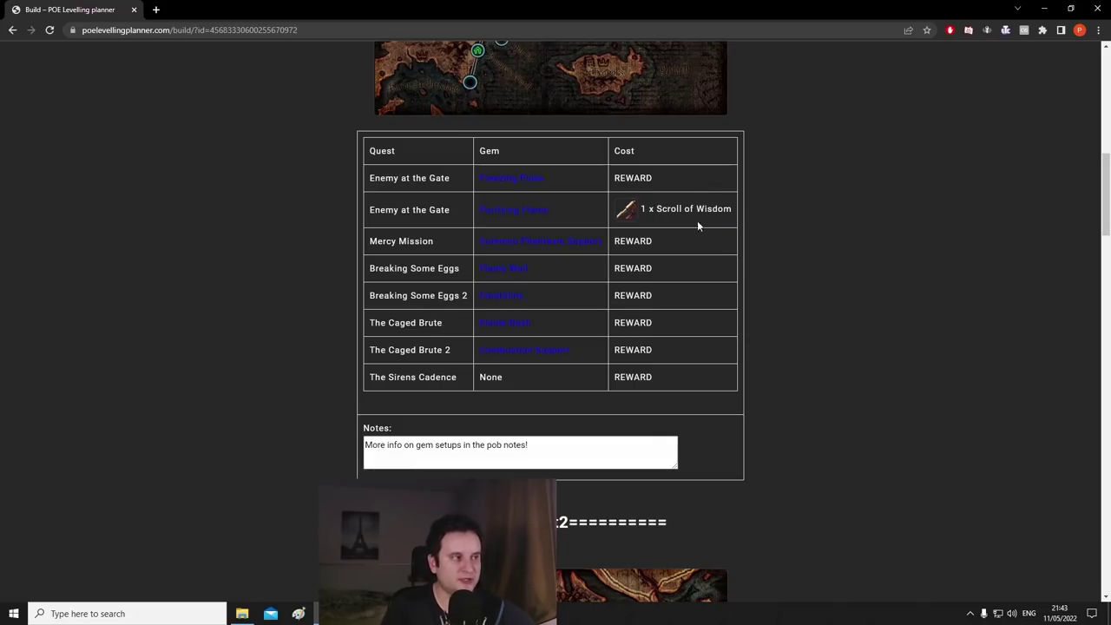
# Step: Review the Act 2 and Act 3 quest gem tables, including the A Fixture of Fate purchases and their costs
pyautogui.scroll(-8, 688, 261)
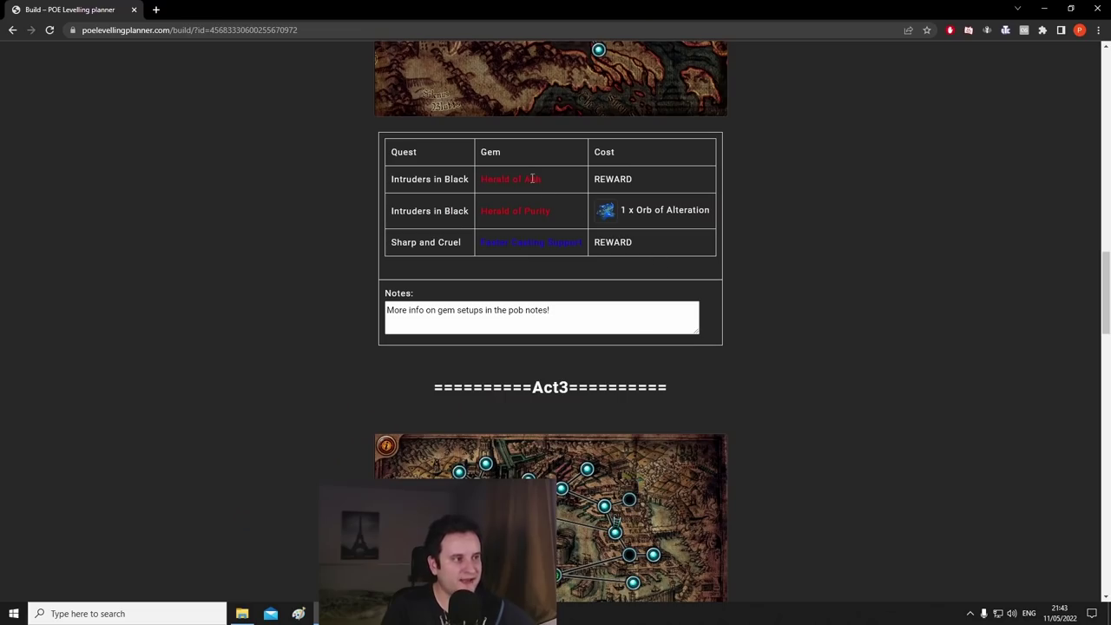
pyautogui.scroll(-8, 737, 257)
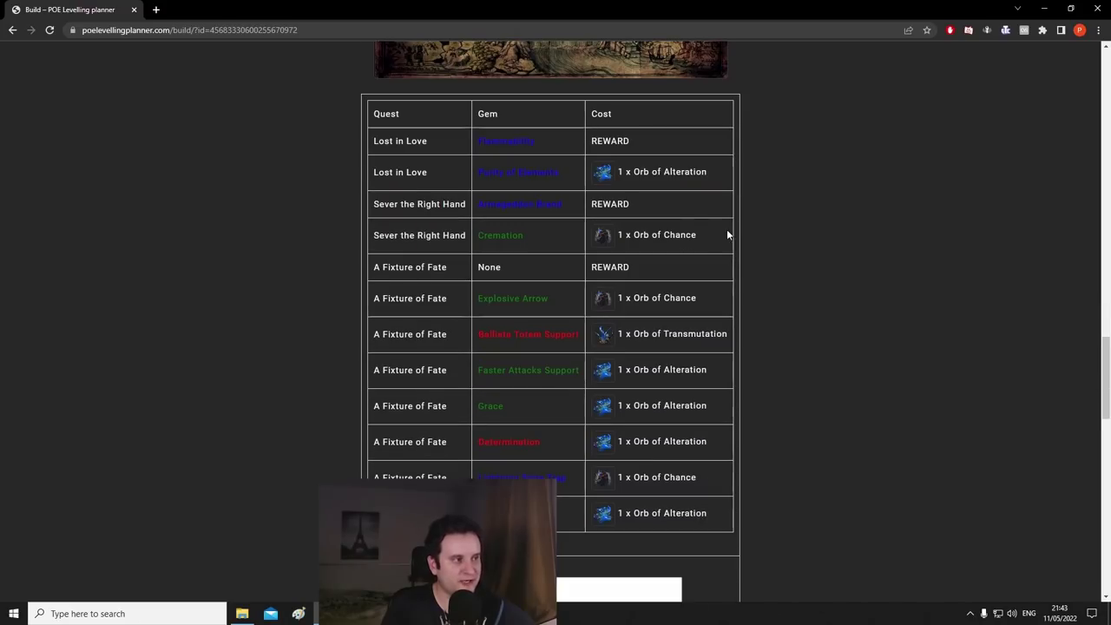
pyautogui.scroll(-1, 805, 385)
pyautogui.scroll(-2, 805, 384)
pyautogui.moveTo(714, 391); pyautogui.dragTo(373, 164)
pyautogui.click(367, 275)
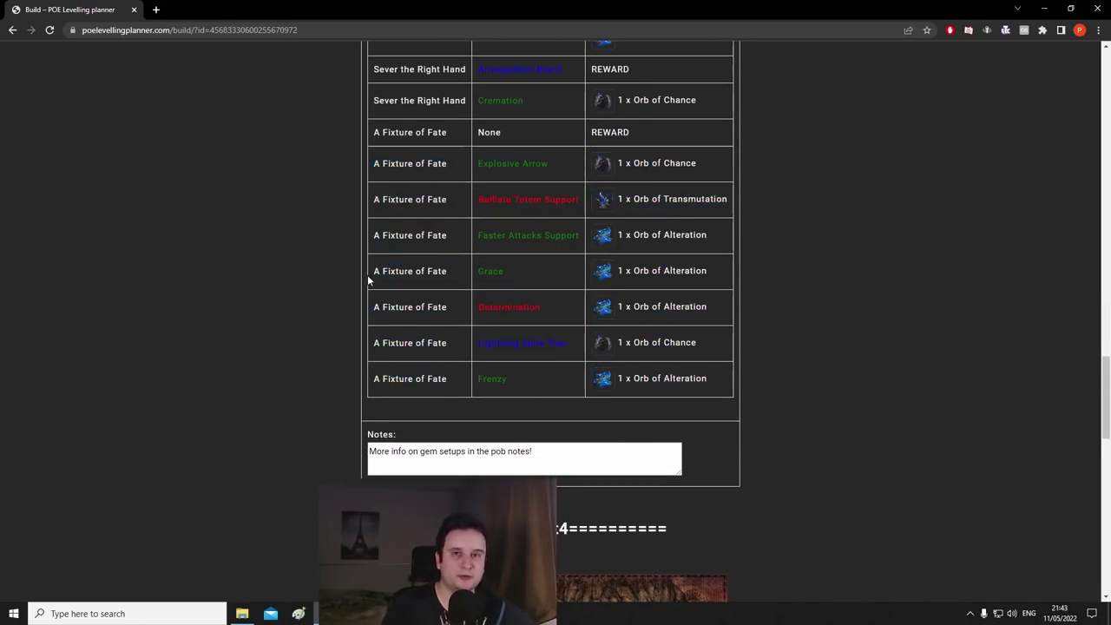
# Step: Look at the Ascendancy Nodes section with the node chosen for each lab
pyautogui.scroll(-10, 868, 454)
pyautogui.scroll(1, 875, 416)
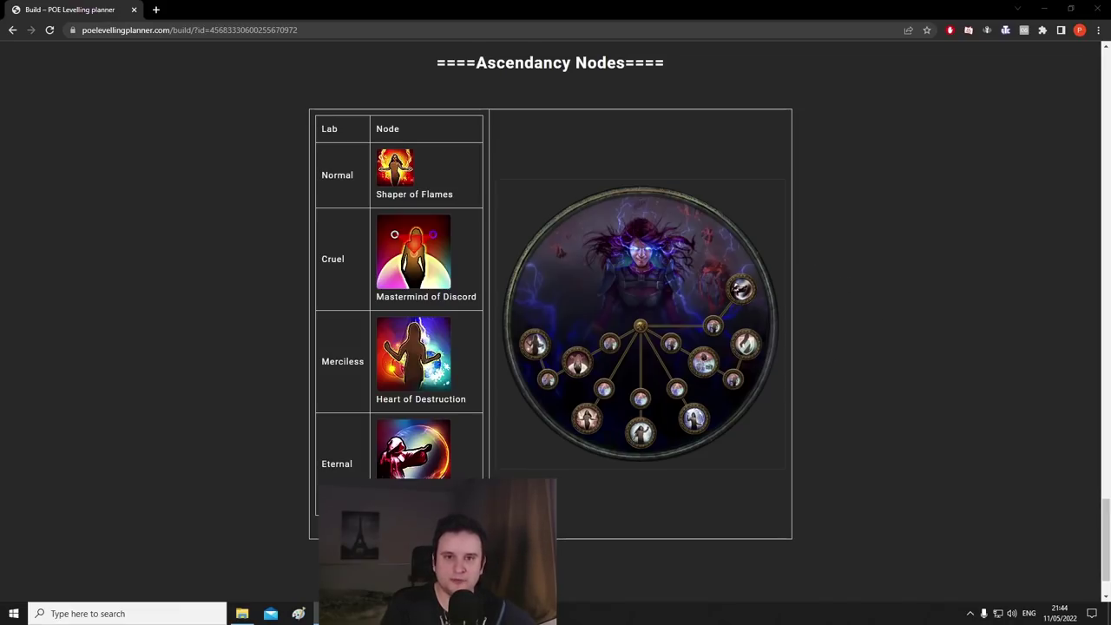
pyautogui.hotkey('alt', 'Tab')
pyautogui.hotkey('alt', 'Tab')
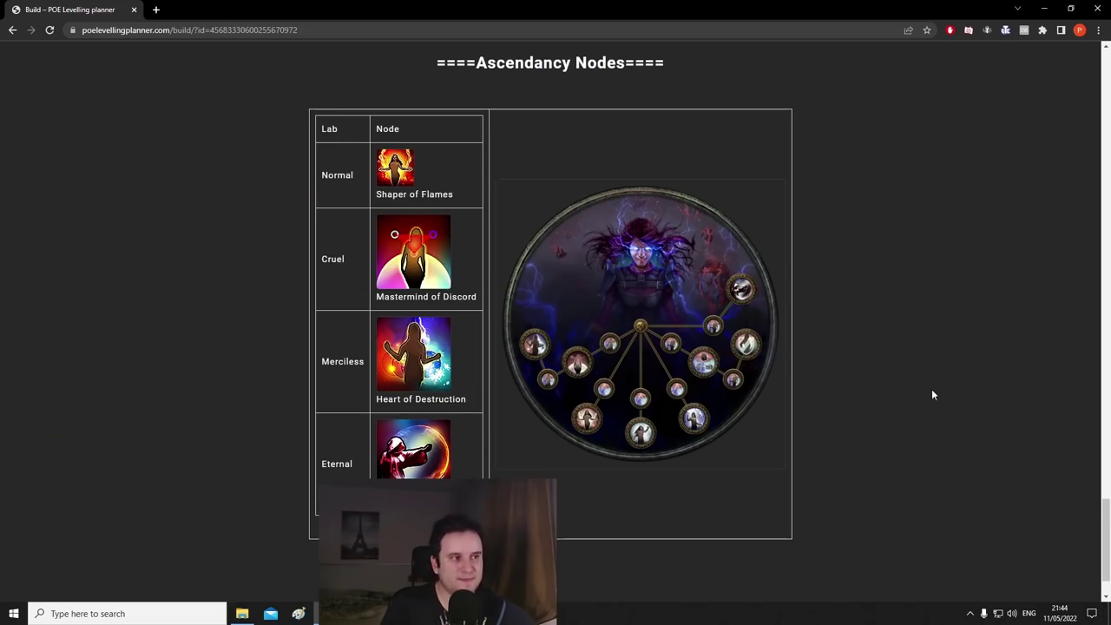
# Step: Go back through the planner's act tables to Act 1 and highlight its gem entries from Purifying Flame downward
pyautogui.scroll(10, 913, 414)
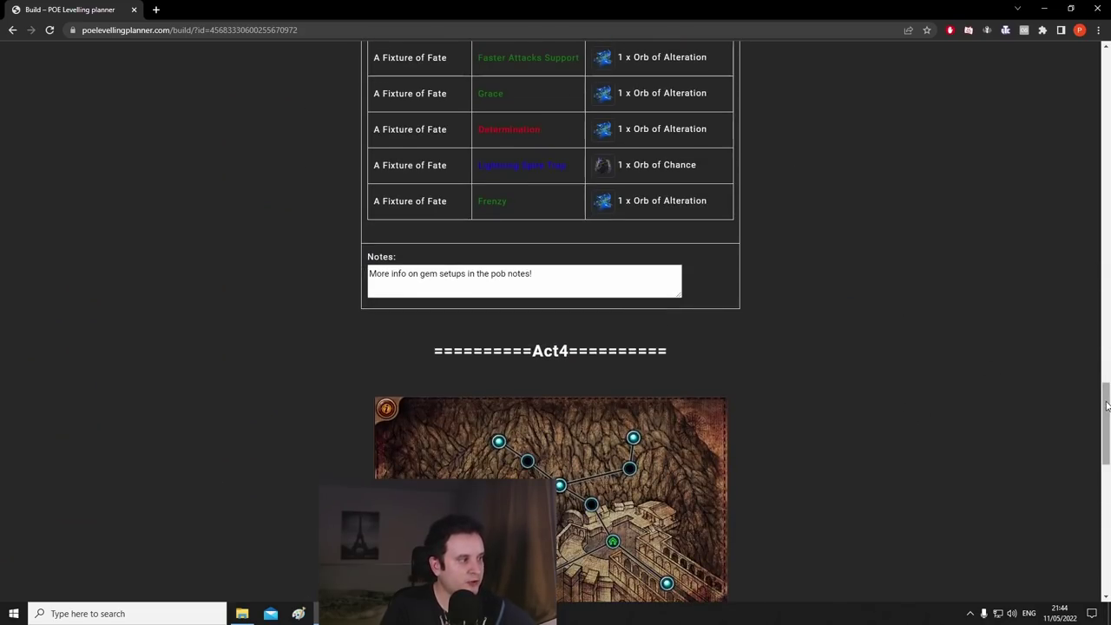
pyautogui.scroll(15, 1092, 282)
pyautogui.scroll(3, 1090, 295)
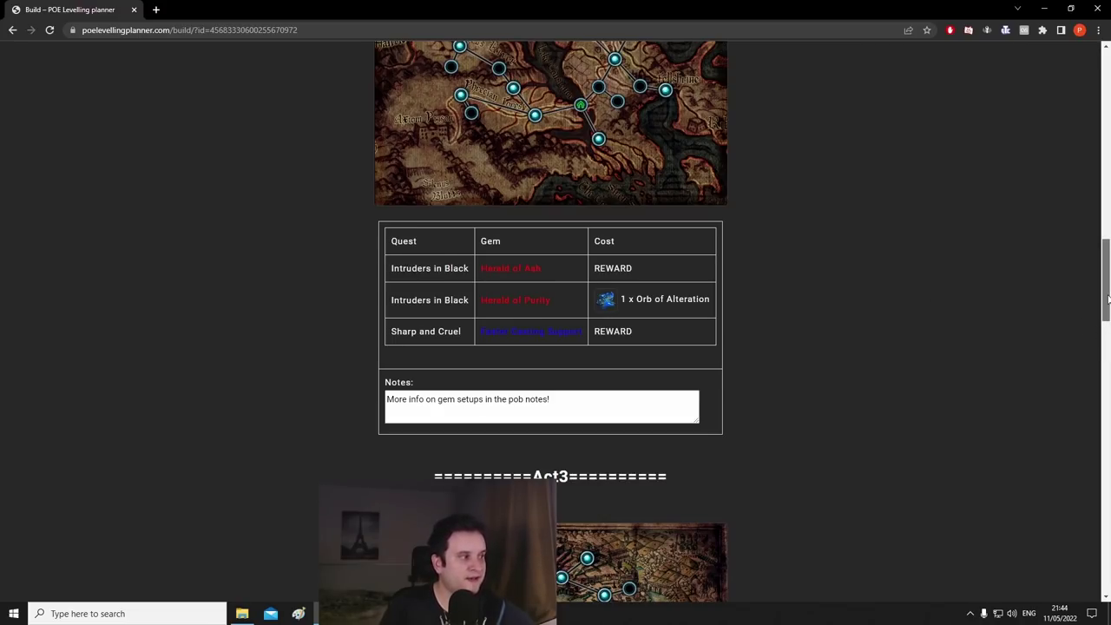
pyautogui.scroll(4, 1100, 333)
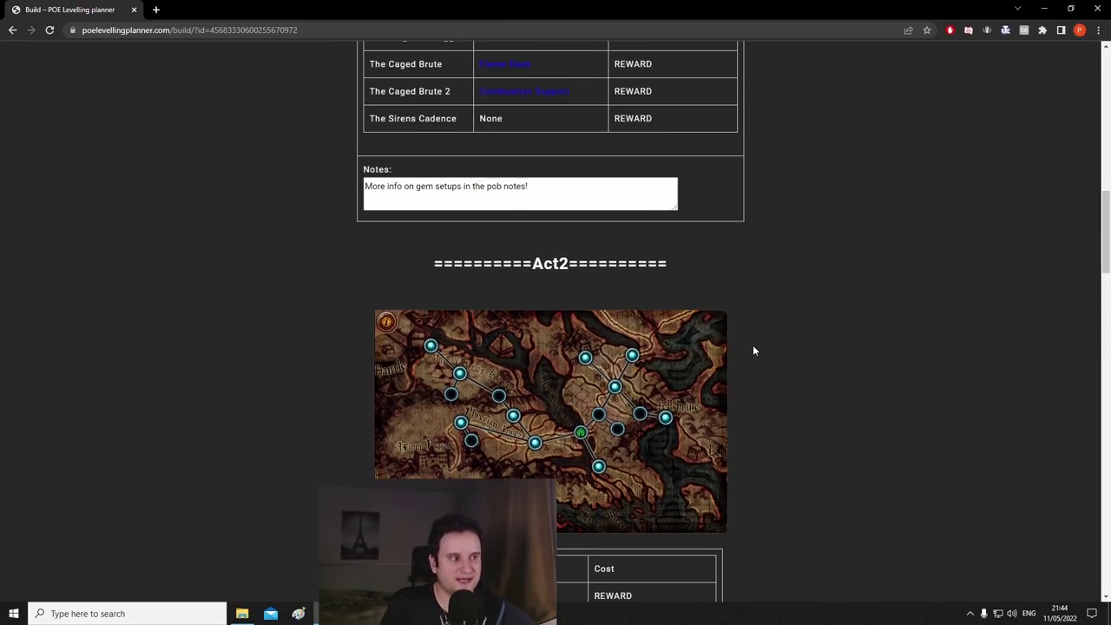
pyautogui.scroll(3, 756, 347)
pyautogui.moveTo(482, 211); pyautogui.dragTo(566, 389)
pyautogui.click(569, 386)
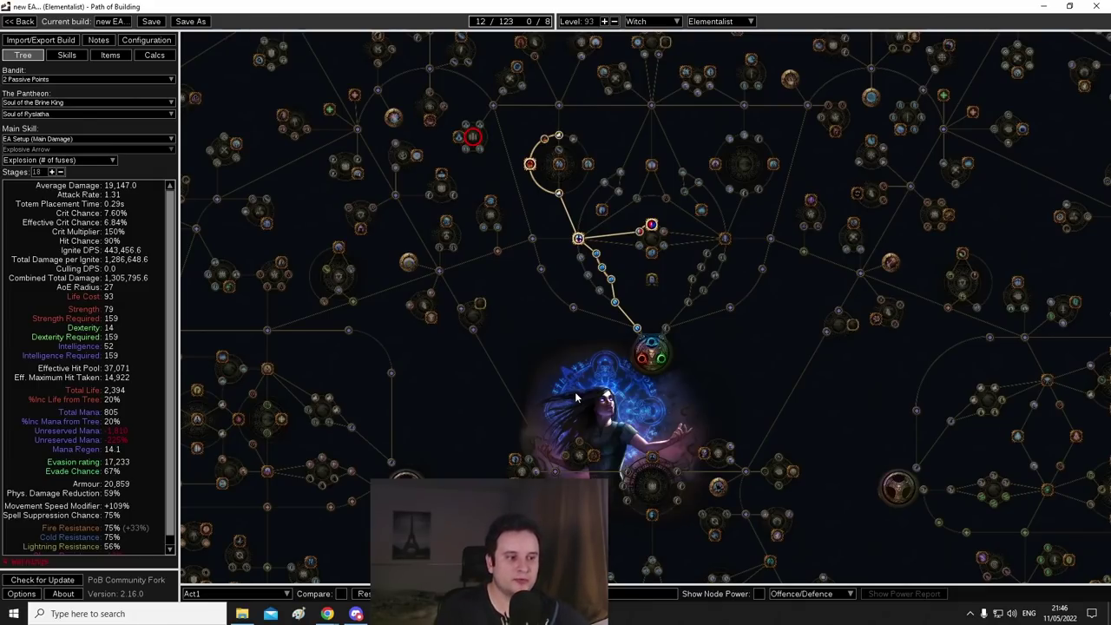
# Step: Switch to Path of Building and examine the allocated path from the Witch start in the Act1 passive tree
pyautogui.click(234, 593)
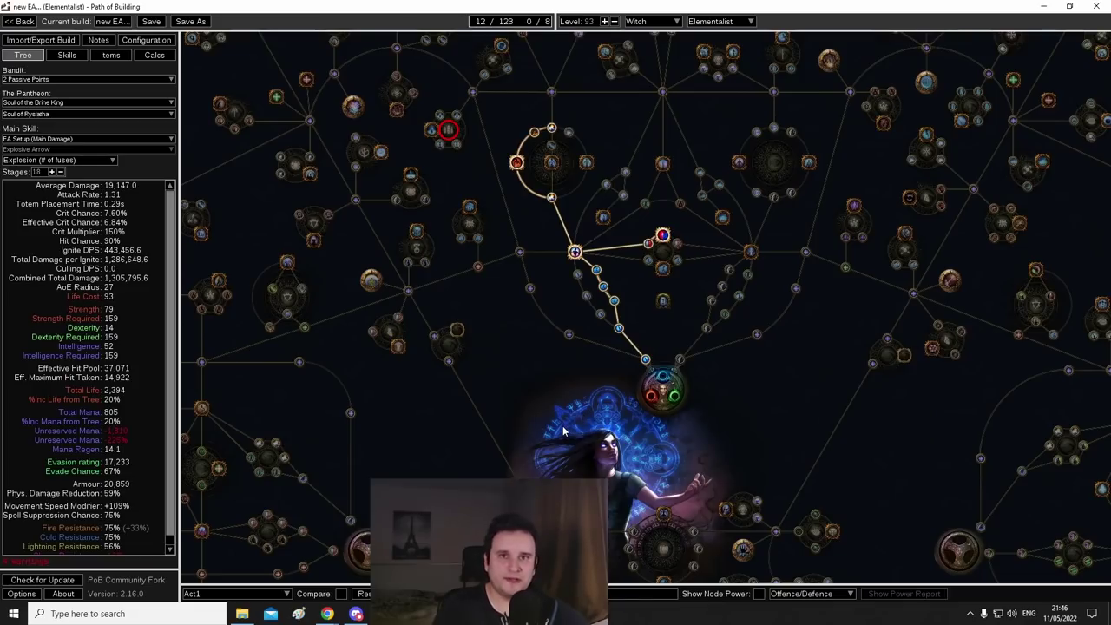
pyautogui.moveTo(587, 412); pyautogui.dragTo(503, 444)
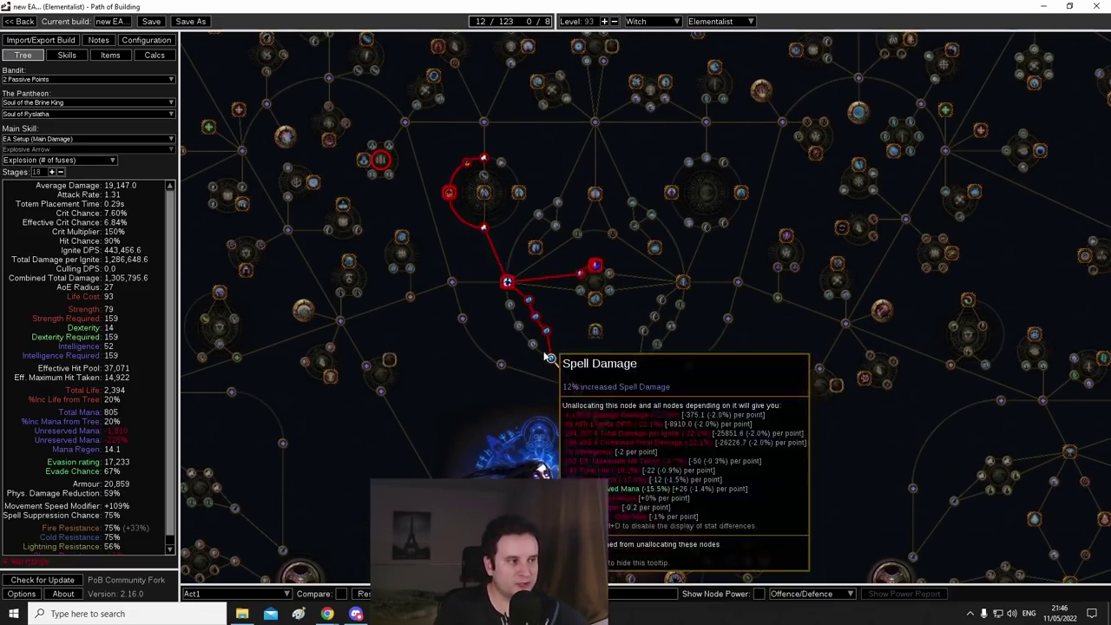
pyautogui.scroll(4, 538, 357)
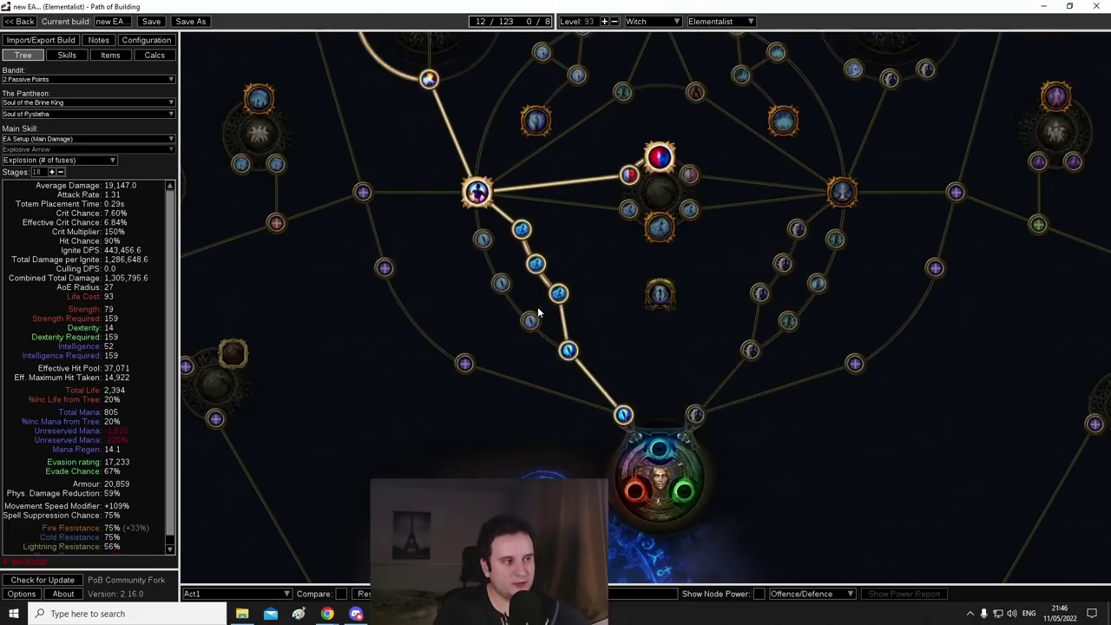
pyautogui.scroll(-2, 538, 260)
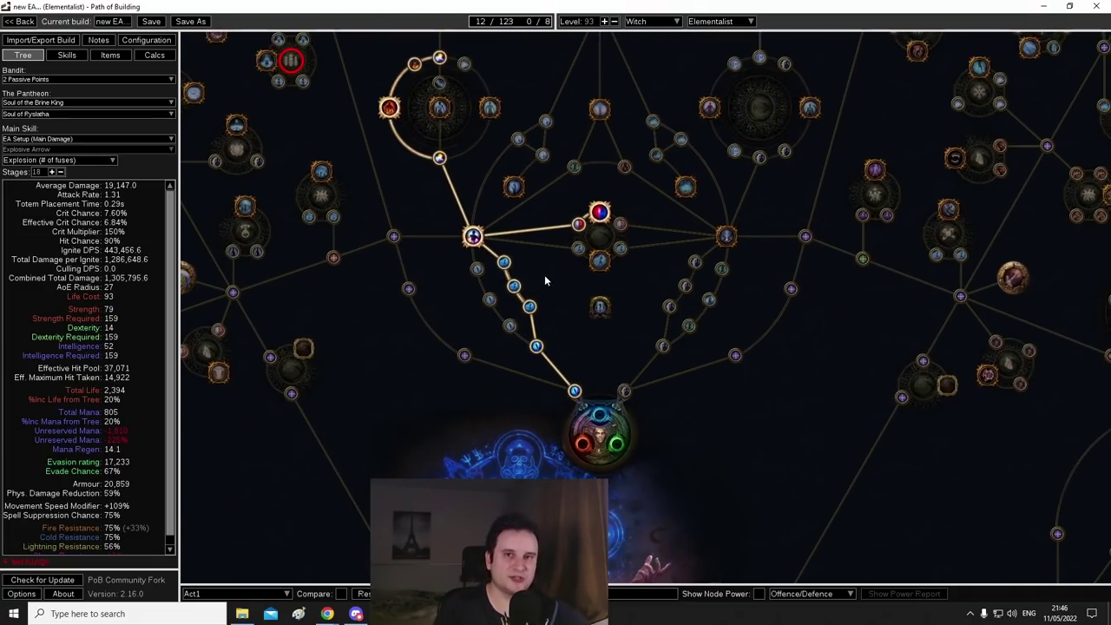
# Step: Compare the two parallel node paths from the Witch start in the Act1 tree, including the Spell Damage node
pyautogui.moveTo(546, 274); pyautogui.dragTo(545, 247)
pyautogui.click(509, 299)
pyautogui.click(489, 273)
pyautogui.click(476, 243)
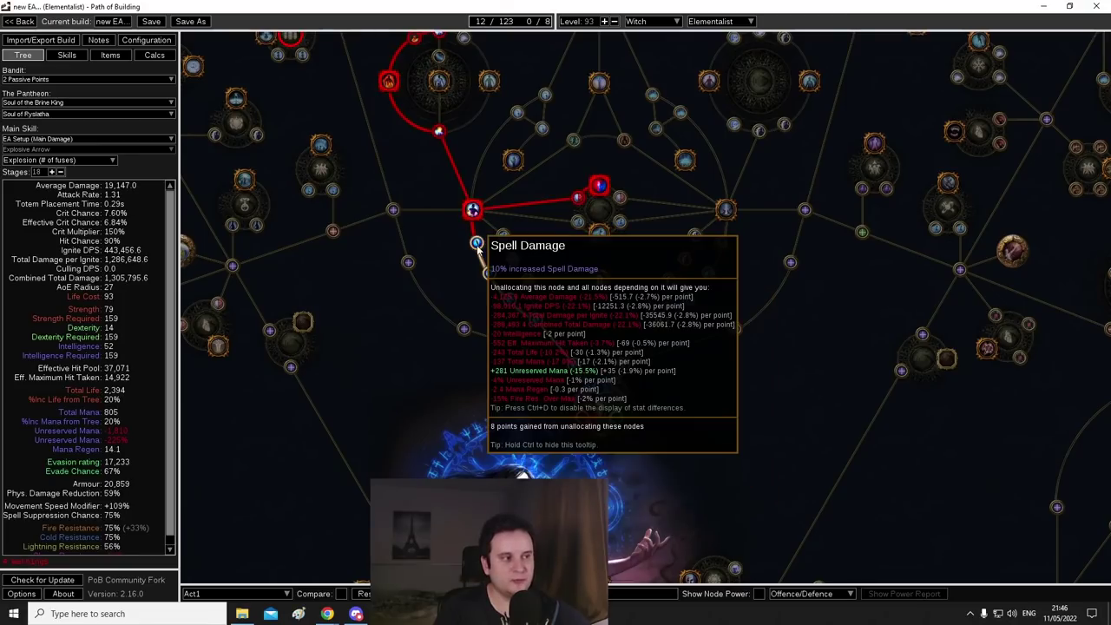
pyautogui.click(529, 281)
pyautogui.click(513, 259)
pyautogui.click(504, 236)
pyautogui.click(510, 300)
pyautogui.click(489, 273)
pyautogui.click(476, 244)
# Step: Inspect the Heart and Soul notable and its position within the whole Act1 passive tree
pyautogui.moveTo(597, 216); pyautogui.dragTo(550, 256)
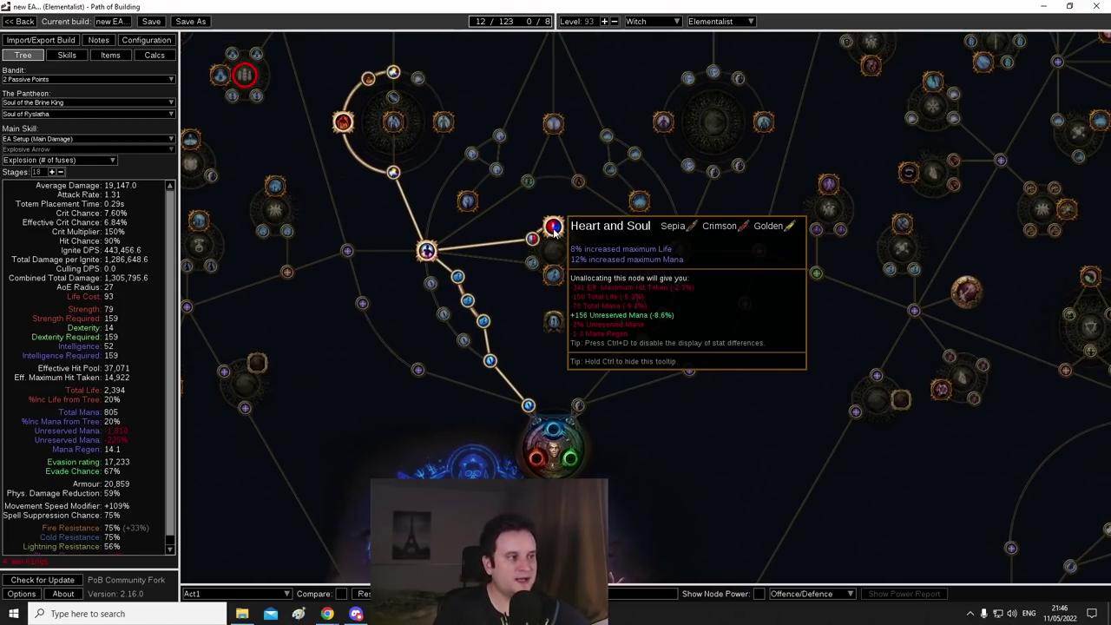
pyautogui.scroll(-5, 553, 227)
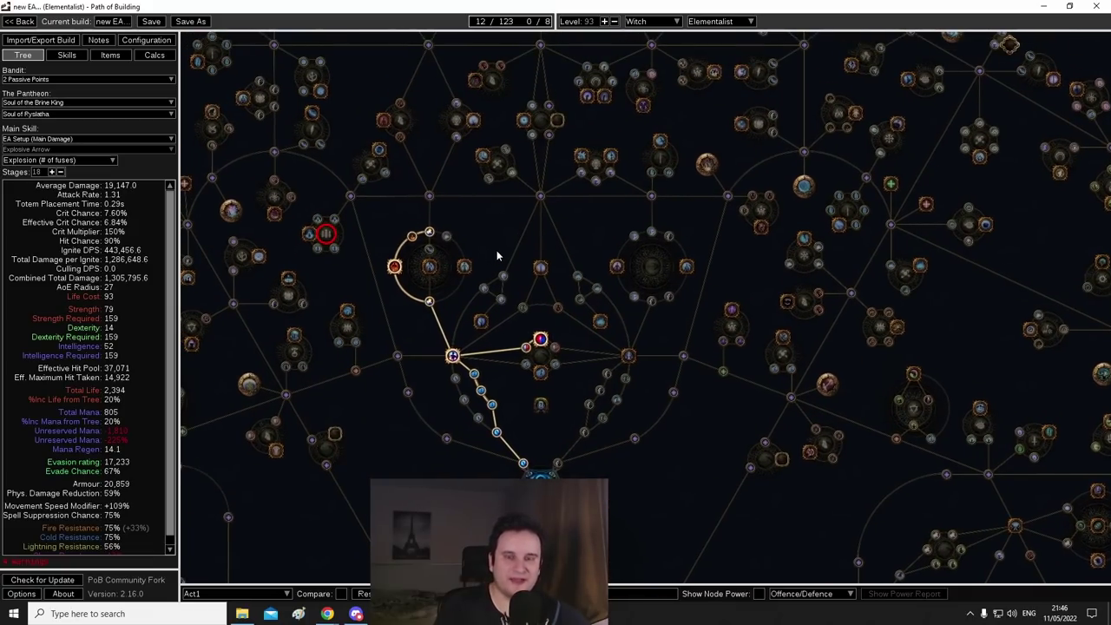
pyautogui.scroll(3, 498, 256)
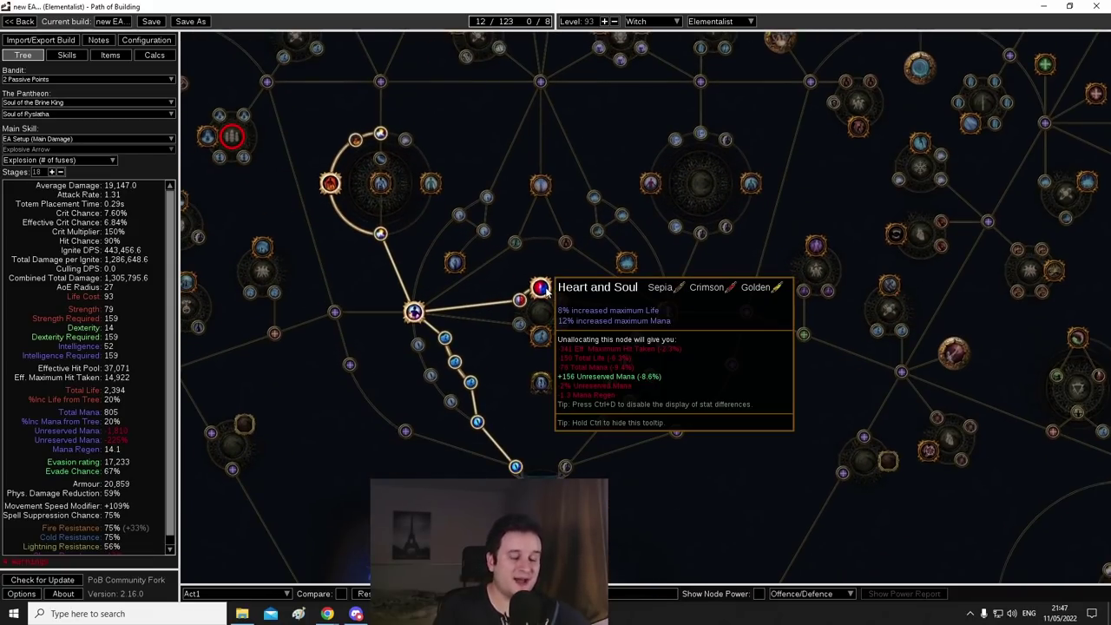
pyautogui.scroll(-3, 595, 368)
# Step: Switch to the Act2 passive tree and inspect its life cluster, including Life Mastery and the 6% increased maximum Life node
pyautogui.click(243, 593)
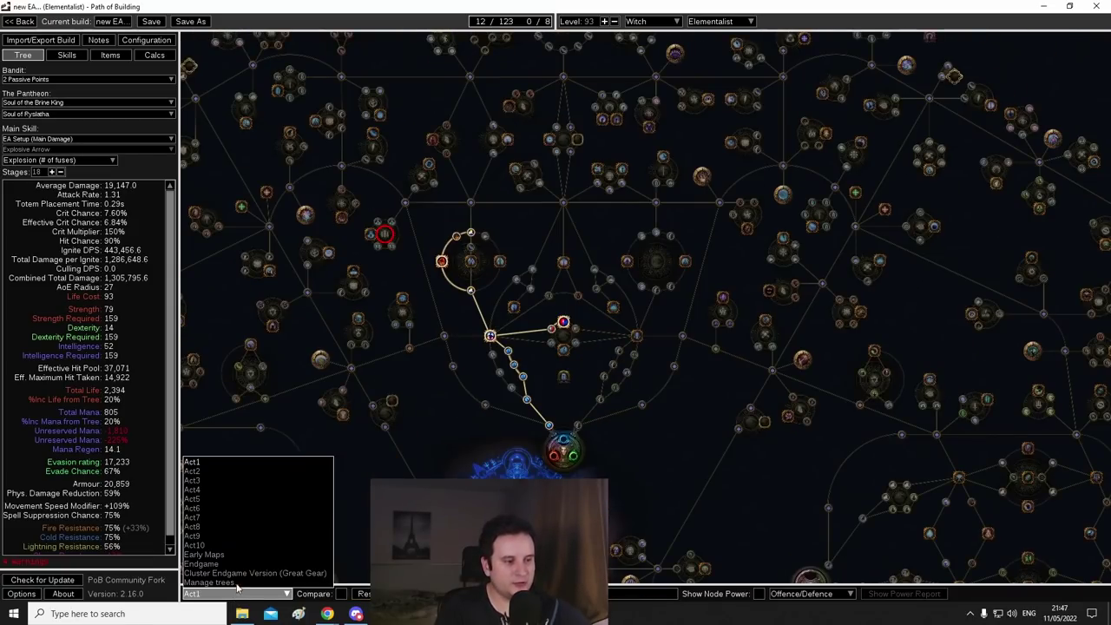
pyautogui.click(197, 477)
pyautogui.moveTo(468, 195); pyautogui.dragTo(473, 221)
pyautogui.scroll(2, 473, 222)
pyautogui.moveTo(511, 290); pyautogui.dragTo(635, 332)
pyautogui.moveTo(577, 237); pyautogui.dragTo(569, 250)
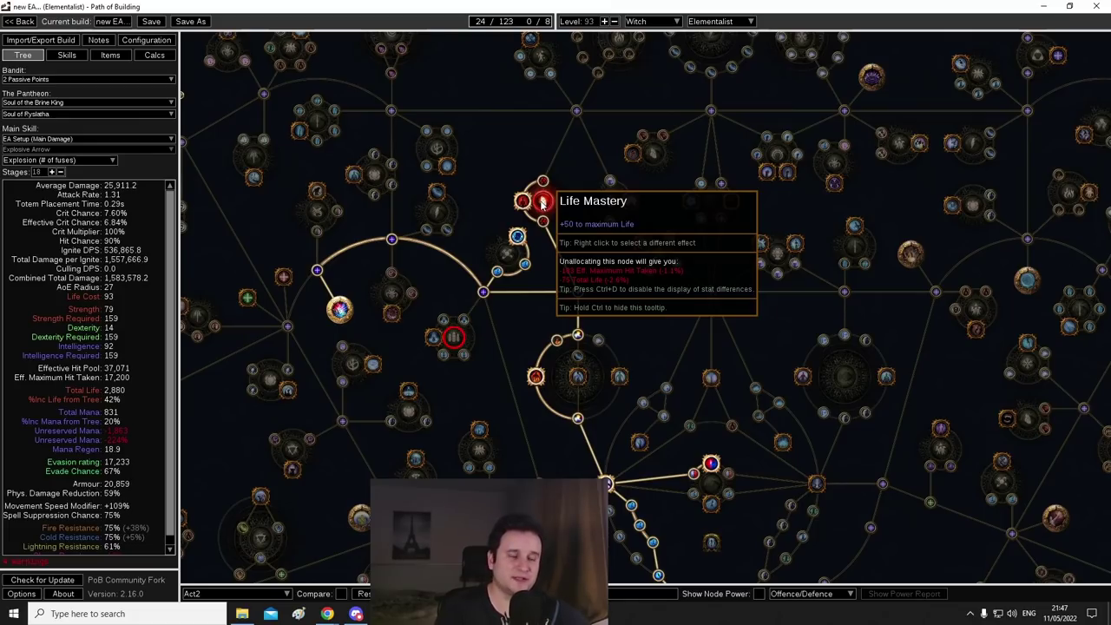
pyautogui.moveTo(602, 246); pyautogui.dragTo(584, 306)
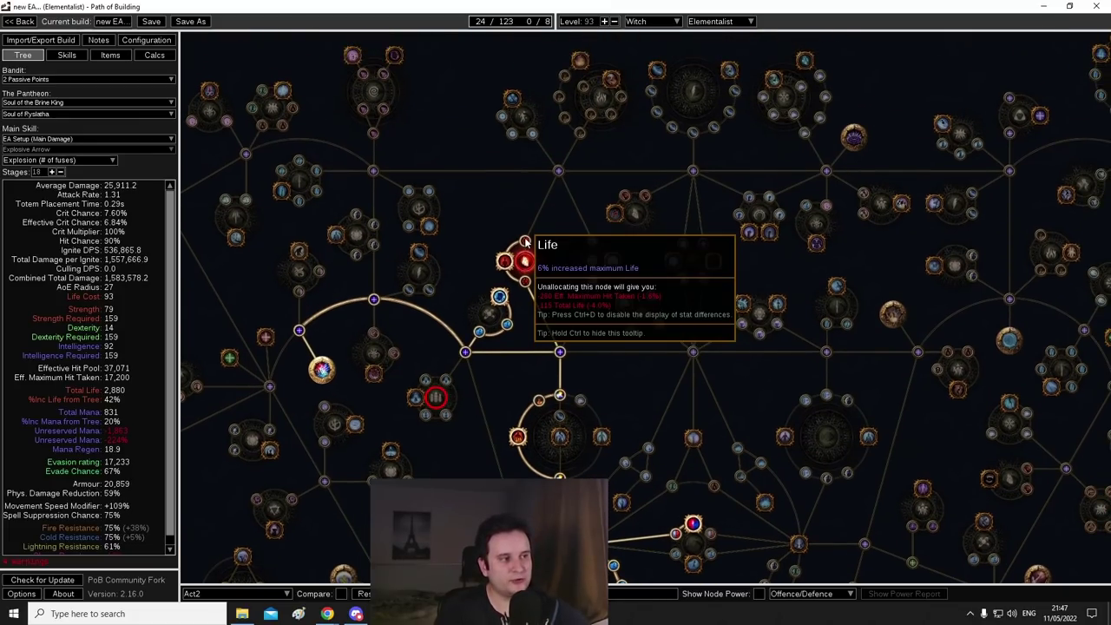
pyautogui.moveTo(553, 233); pyautogui.dragTo(534, 297)
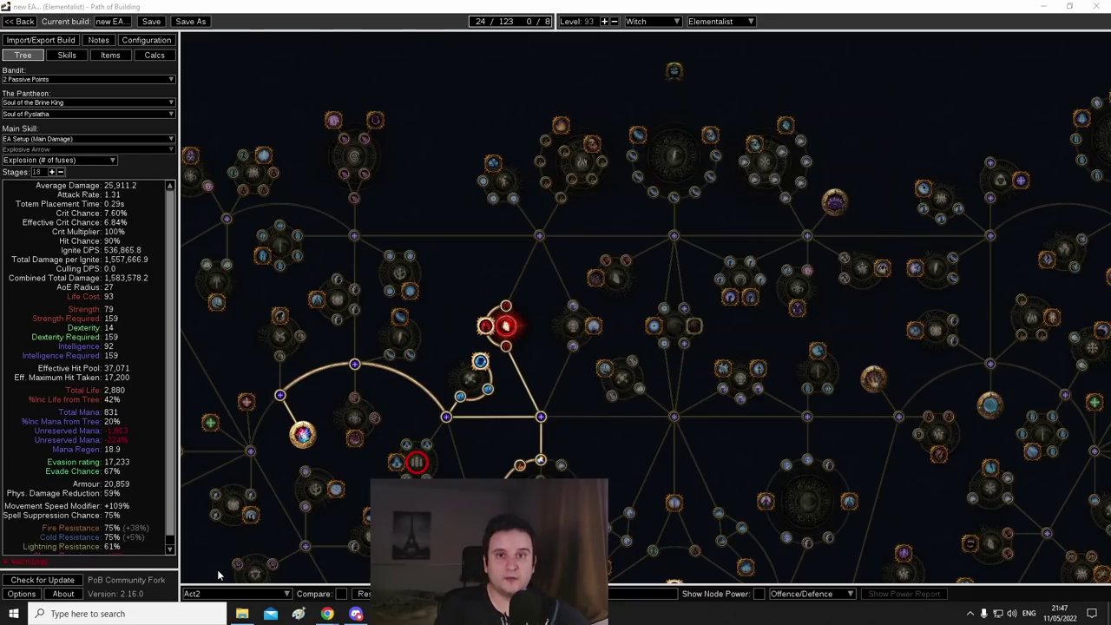
# Step: Switch to the Act3 passive tree and examine the path into the northern cluster and the long route to the western nodes
pyautogui.click(243, 594)
pyautogui.click(198, 480)
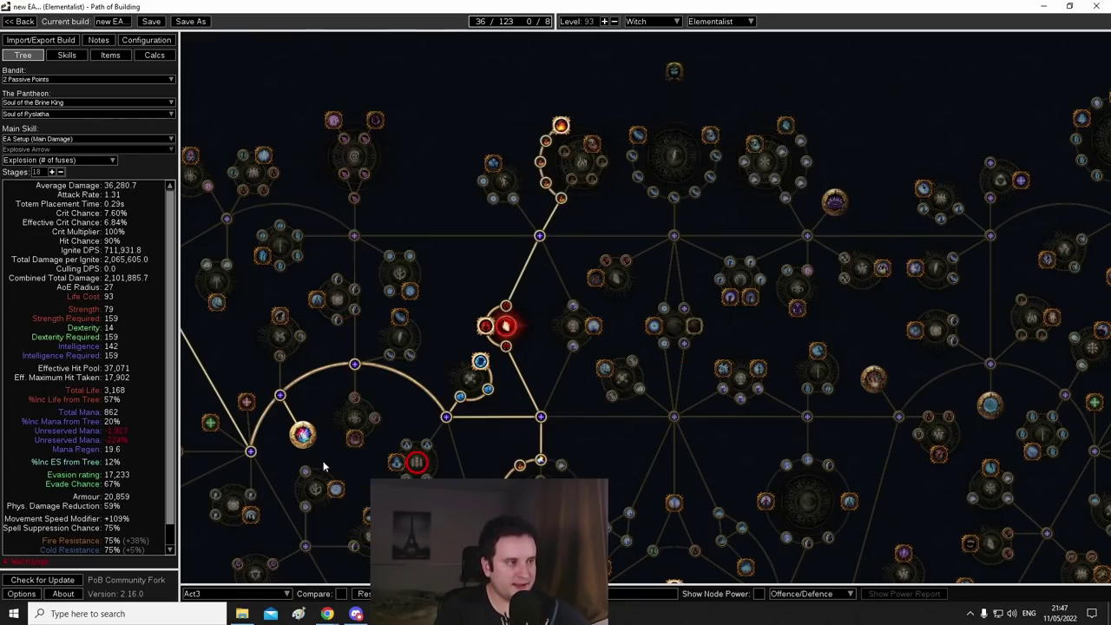
pyautogui.moveTo(542, 165); pyautogui.dragTo(815, 83)
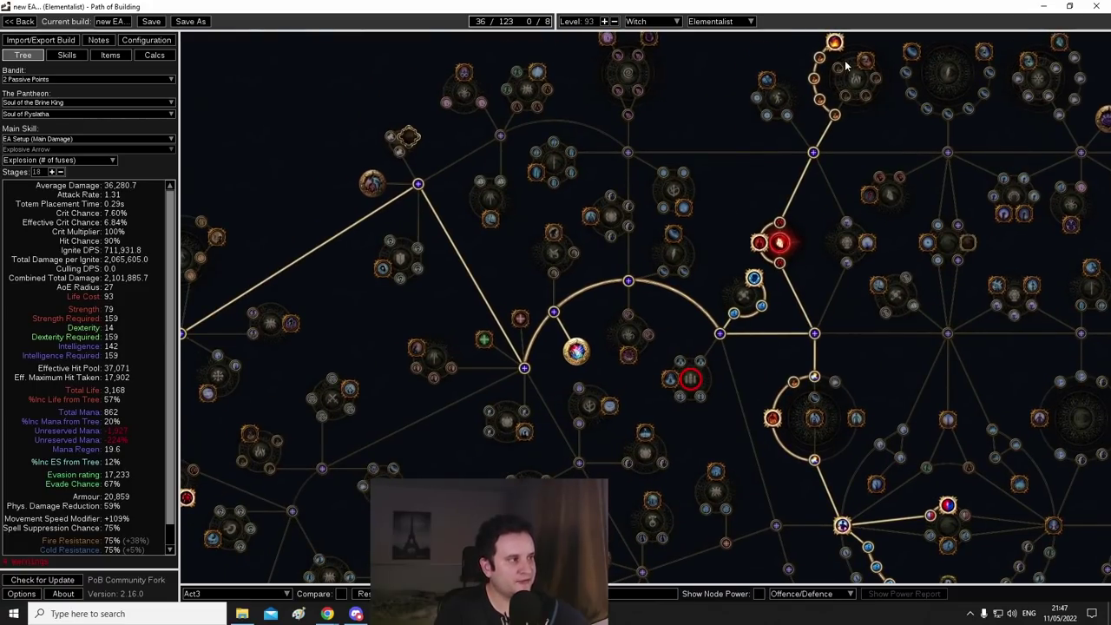
pyautogui.moveTo(569, 233); pyautogui.dragTo(606, 185)
pyautogui.moveTo(412, 228); pyautogui.dragTo(556, 99)
pyautogui.moveTo(433, 248); pyautogui.dragTo(445, 265)
pyautogui.scroll(-1, 444, 268)
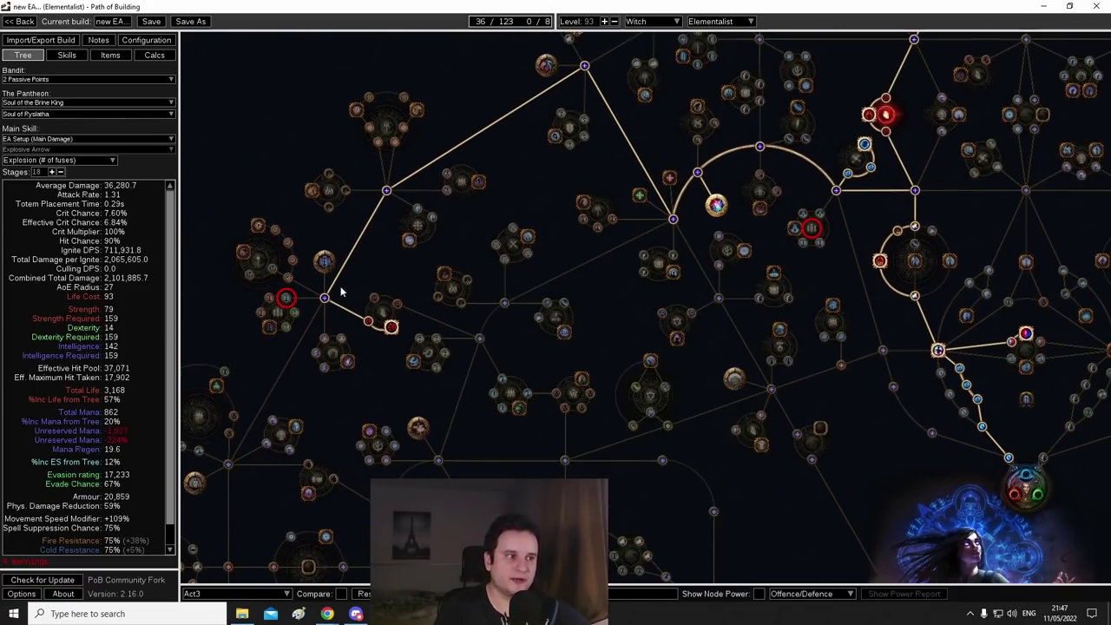
pyautogui.scroll(1, 340, 290)
pyautogui.moveTo(375, 266); pyautogui.dragTo(420, 265)
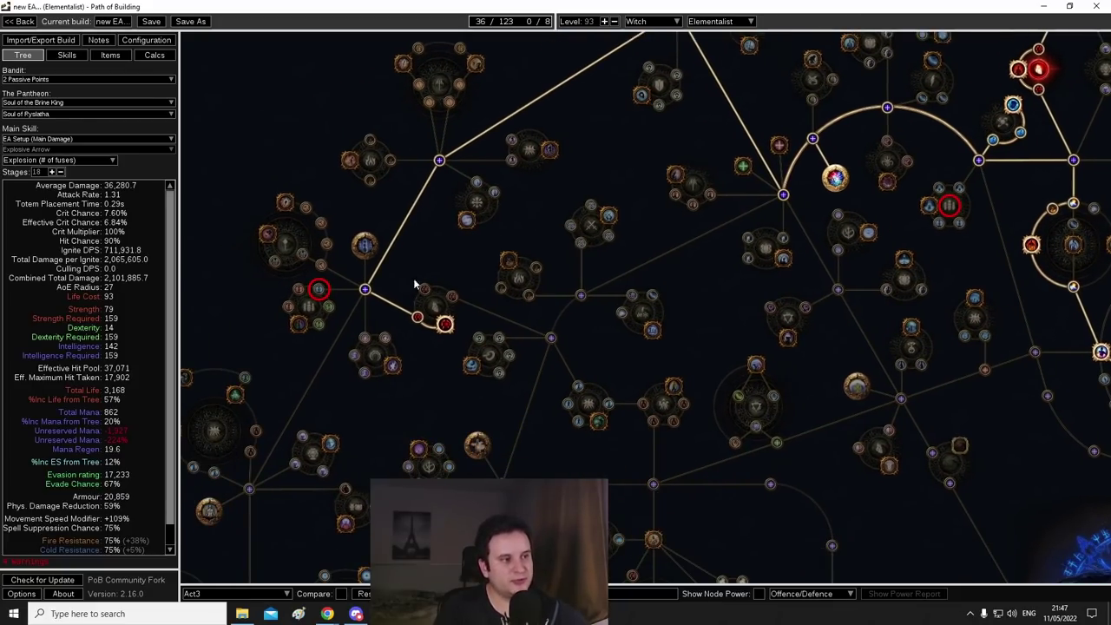
pyautogui.moveTo(430, 362)
pyautogui.mouseDown()
pyautogui.moveTo(428, 333)
pyautogui.moveTo(420, 345)
pyautogui.mouseUp()
pyautogui.moveTo(344, 394); pyautogui.dragTo(334, 407)
pyautogui.moveTo(396, 373); pyautogui.dragTo(393, 268)
# Step: Switch to the Act4 passive tree and inspect the western clusters, including the Sovereignty notable
pyautogui.click(234, 593)
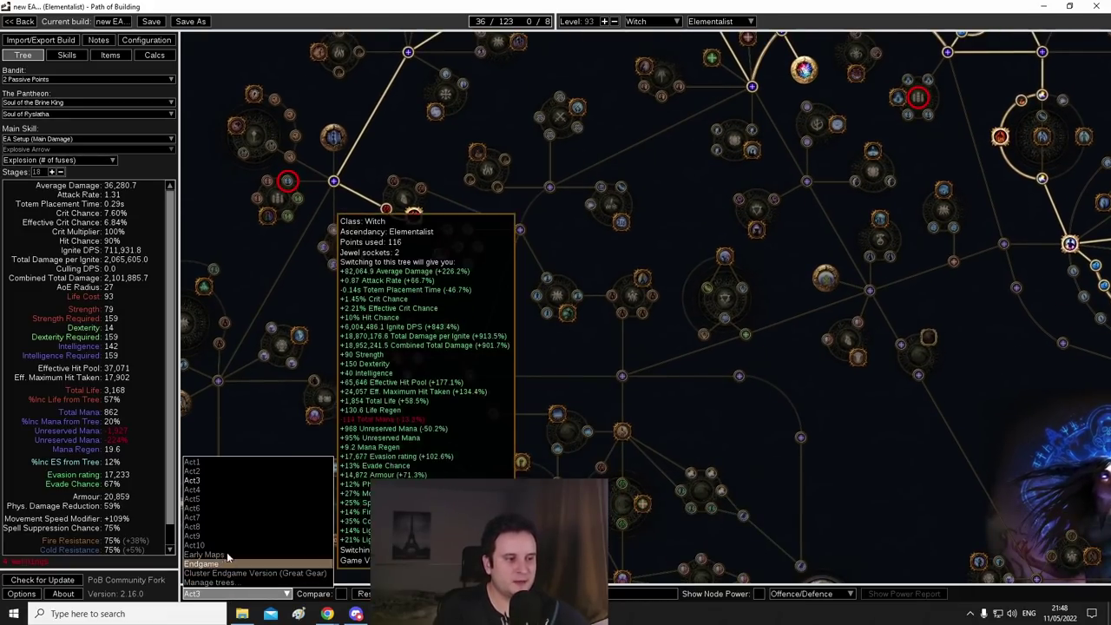
pyautogui.click(207, 491)
pyautogui.moveTo(414, 301); pyautogui.dragTo(478, 344)
pyautogui.moveTo(390, 310); pyautogui.dragTo(397, 296)
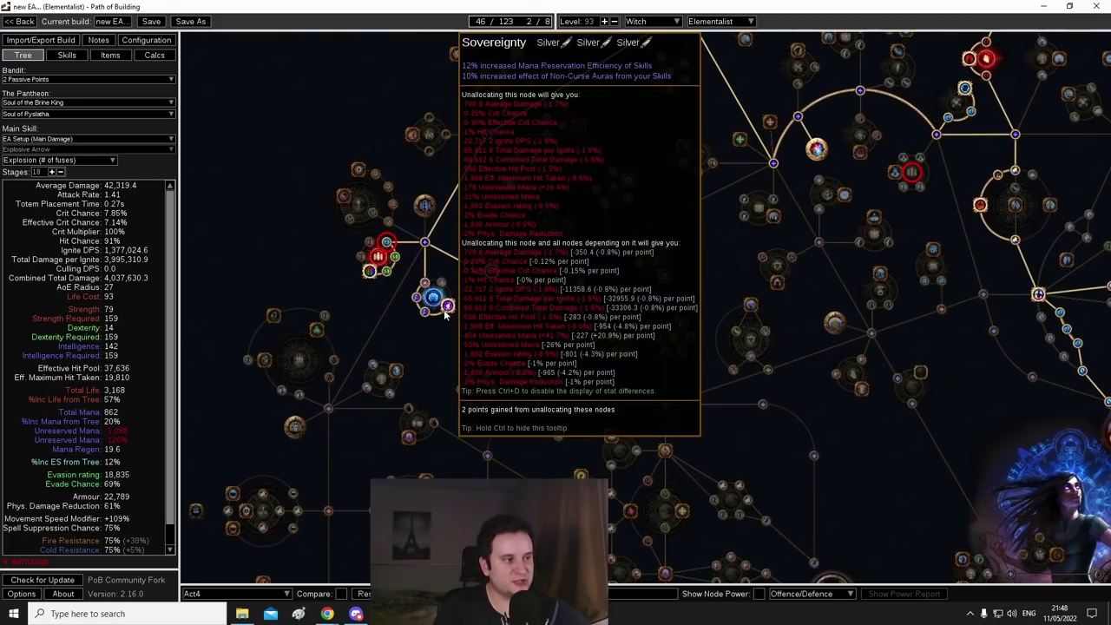
pyautogui.moveTo(503, 26)
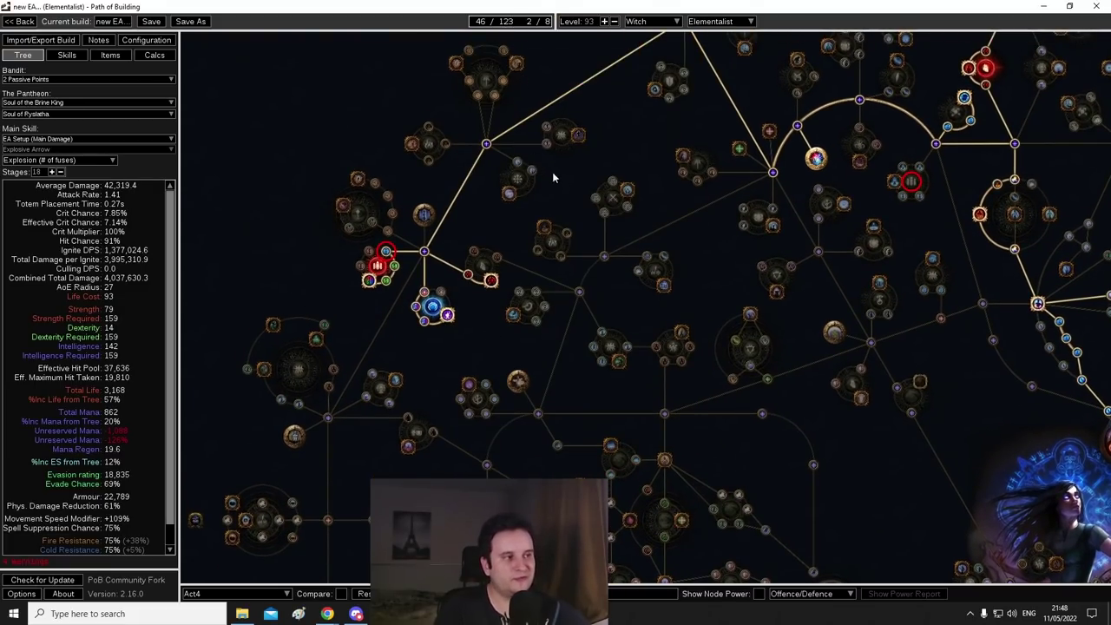
pyautogui.moveTo(561, 179); pyautogui.dragTo(533, 200)
pyautogui.moveTo(451, 350)
pyautogui.mouseDown()
pyautogui.moveTo(409, 392)
pyautogui.moveTo(448, 346)
pyautogui.mouseUp()
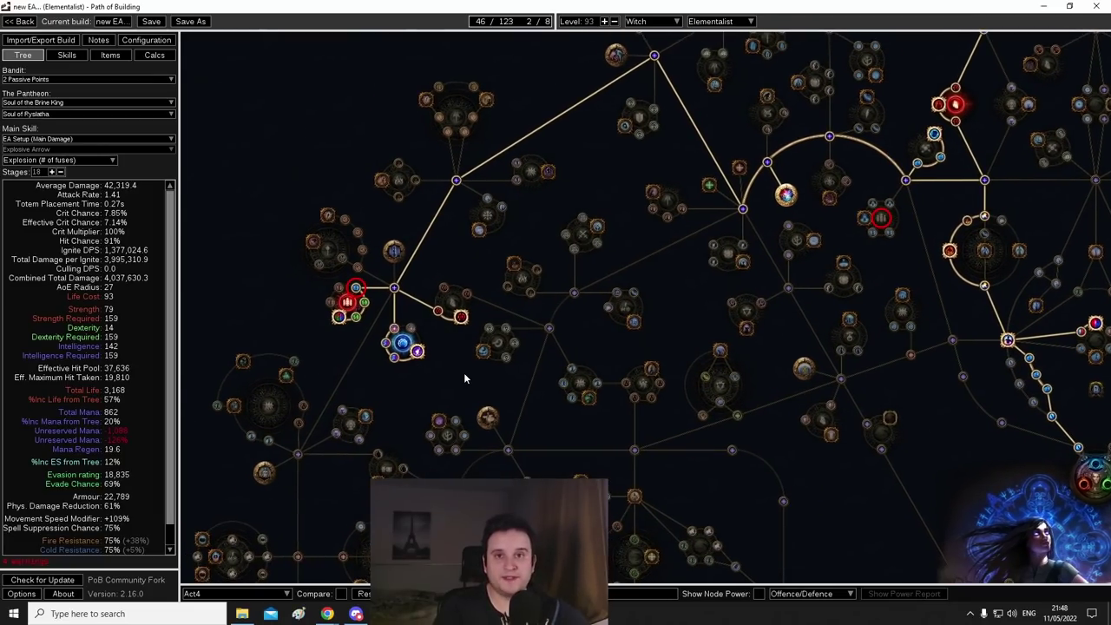
# Step: Open the build notes at the transition decision section and highlight the Storm Cloud and Skirmish mentions
pyautogui.click(98, 40)
pyautogui.moveTo(1095, 229); pyautogui.dragTo(1101, 465)
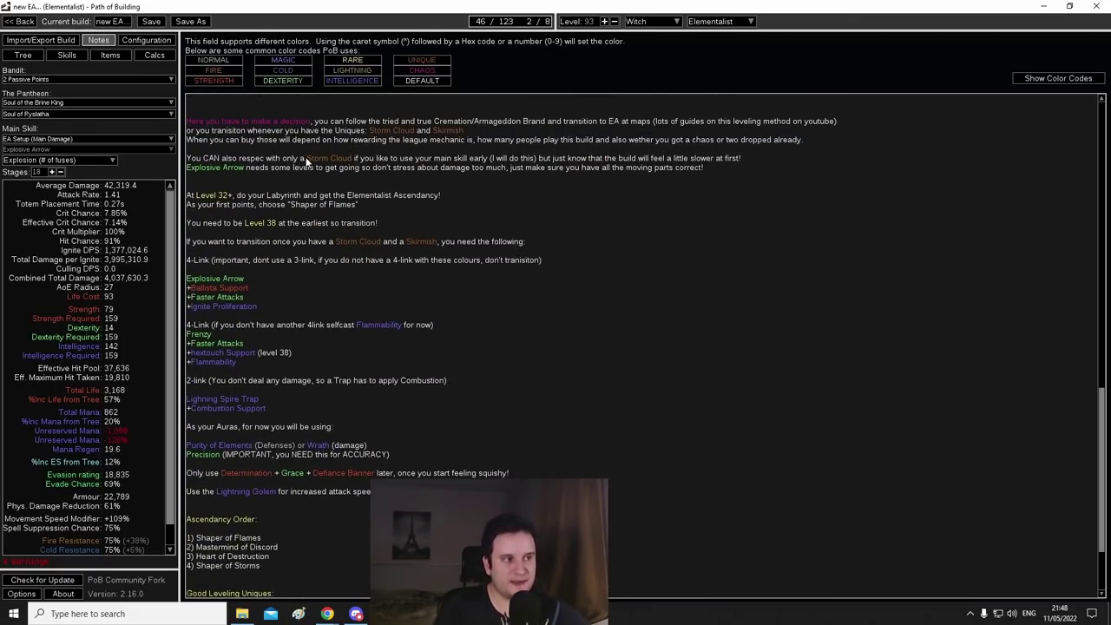
pyautogui.moveTo(307, 162); pyautogui.dragTo(352, 162)
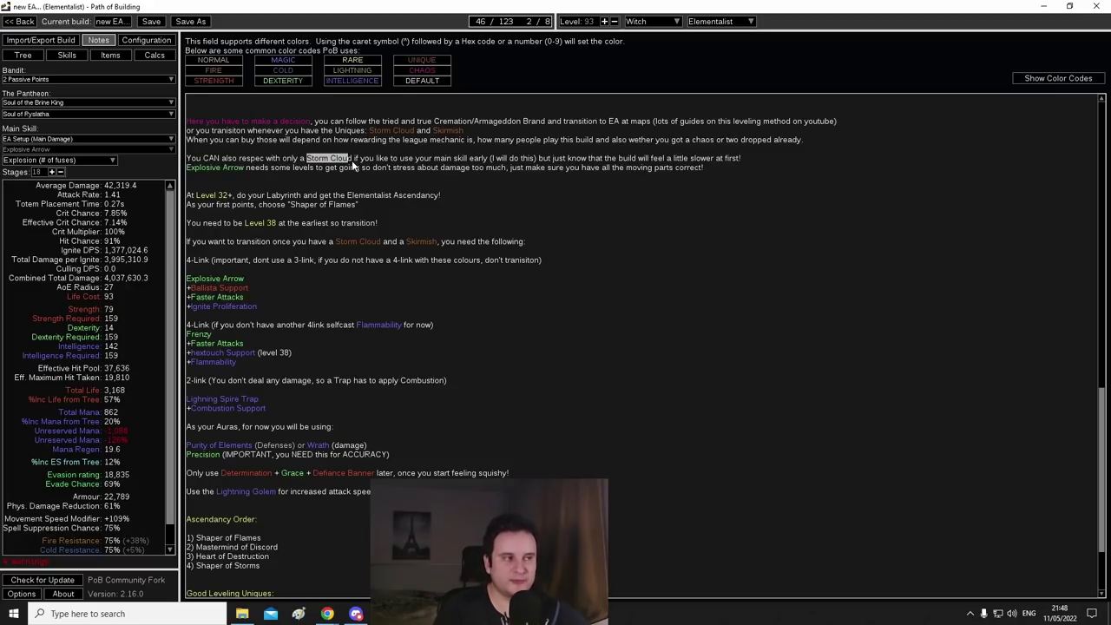
pyautogui.moveTo(432, 130); pyautogui.dragTo(468, 133)
pyautogui.click(469, 134)
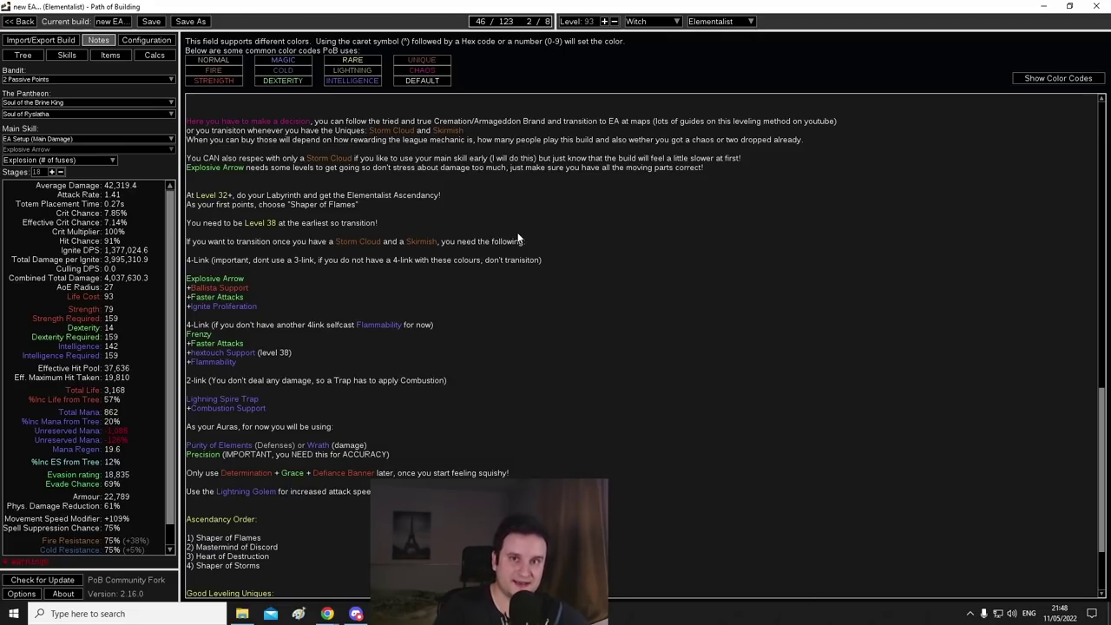
# Step: Highlight the gems to buy for the Explosive Arrow transition in the notes, followed by the Explosive Arrow 4-link
pyautogui.scroll(-3, 517, 222)
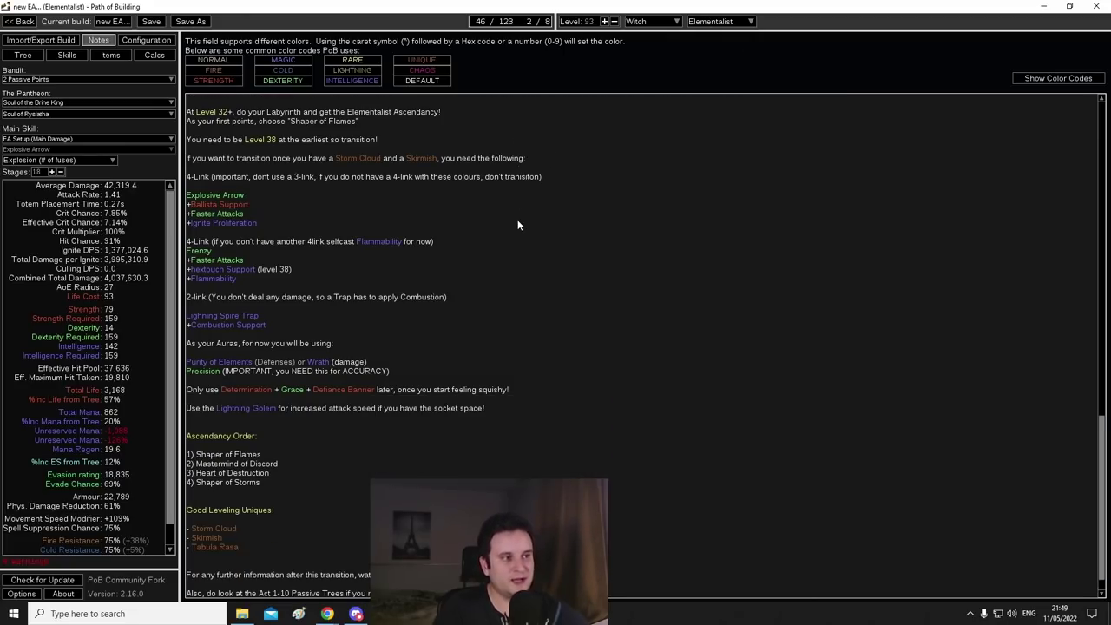
pyautogui.scroll(8, 518, 223)
pyautogui.scroll(3, 297, 182)
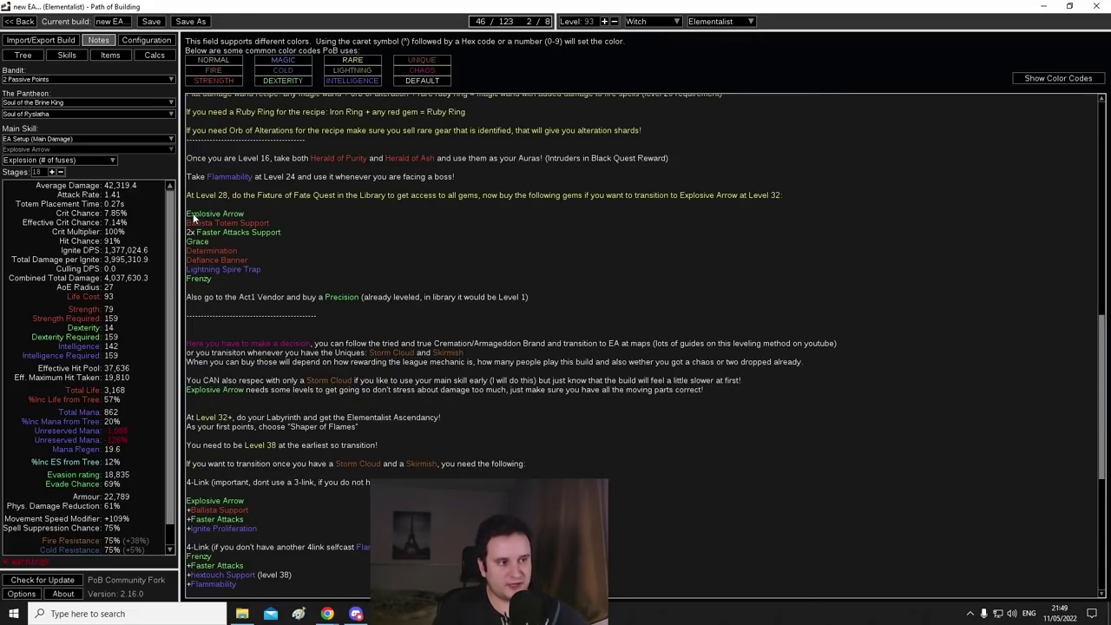
pyautogui.moveTo(187, 214); pyautogui.dragTo(298, 289)
pyautogui.click(298, 289)
pyautogui.scroll(-9, 286, 287)
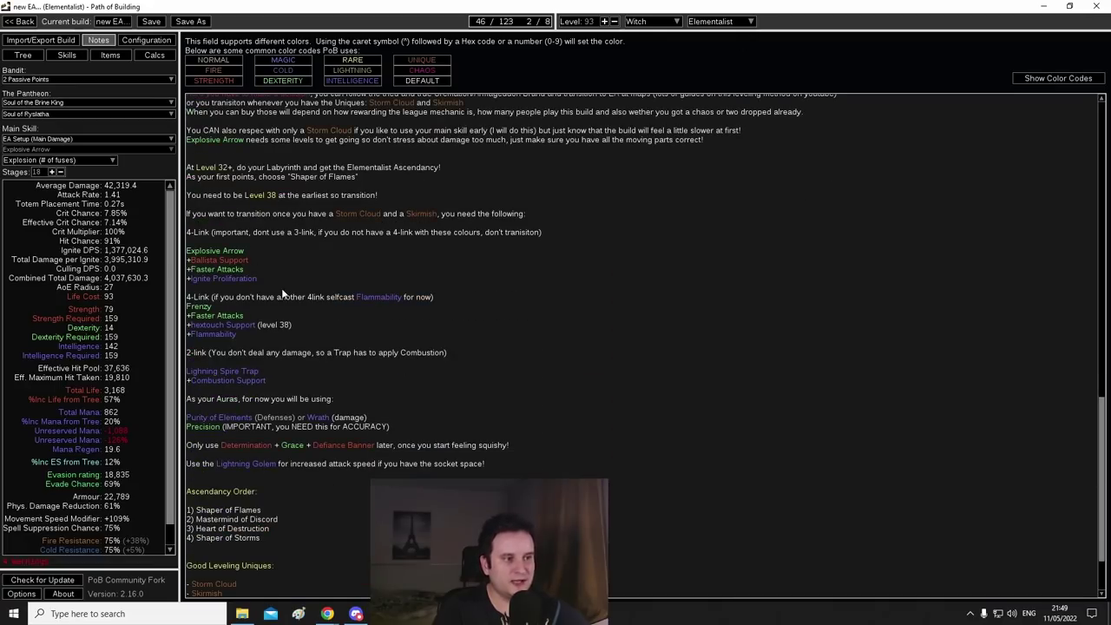
pyautogui.moveTo(188, 253); pyautogui.dragTo(265, 279)
pyautogui.click(263, 278)
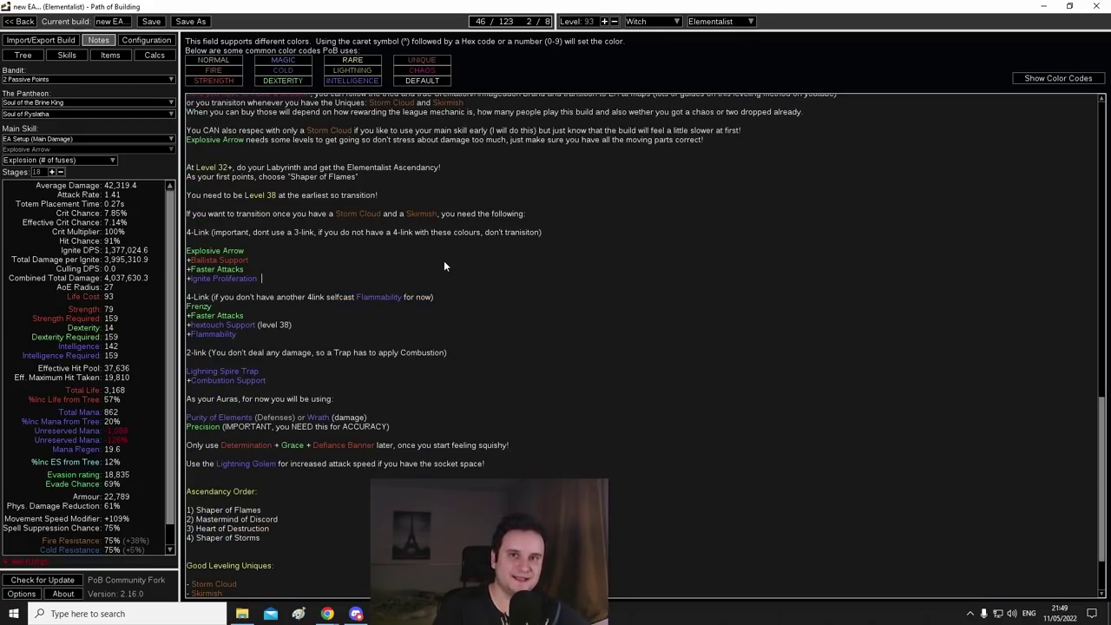
# Step: Return to the decision paragraph in the notes and highlight Cremation as the alternative leveling skill
pyautogui.scroll(4, 468, 280)
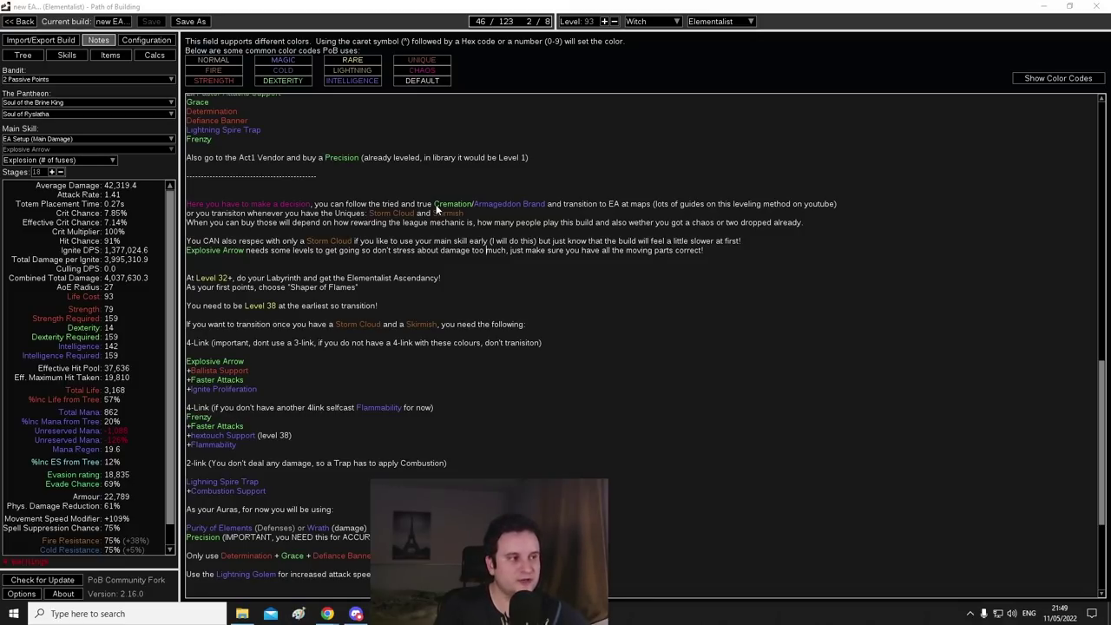
pyautogui.moveTo(435, 207); pyautogui.dragTo(475, 208)
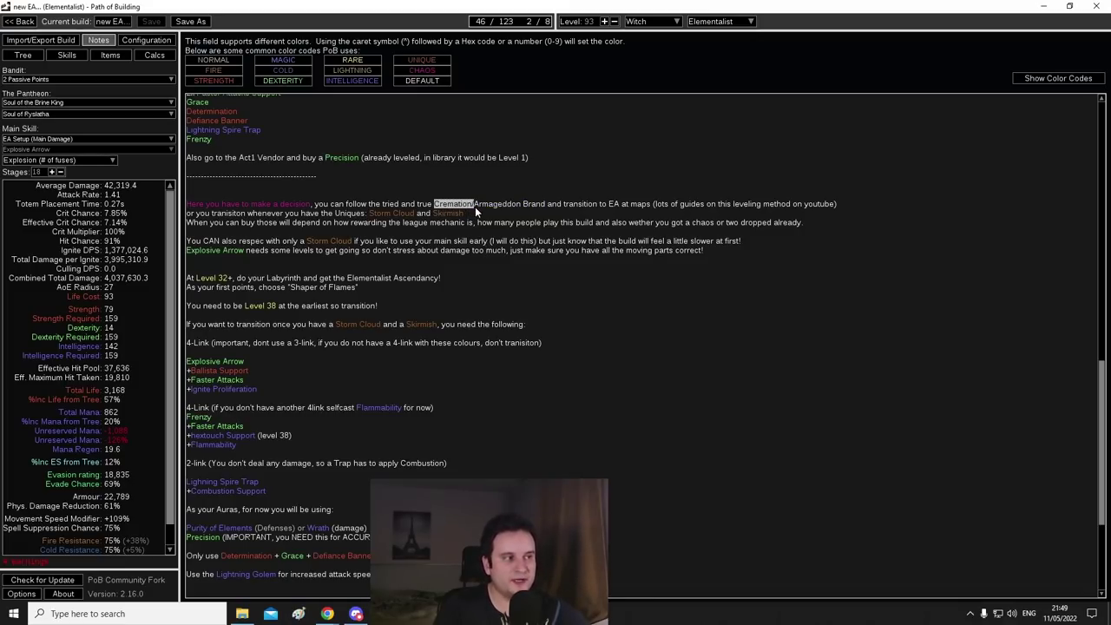
pyautogui.click(555, 207)
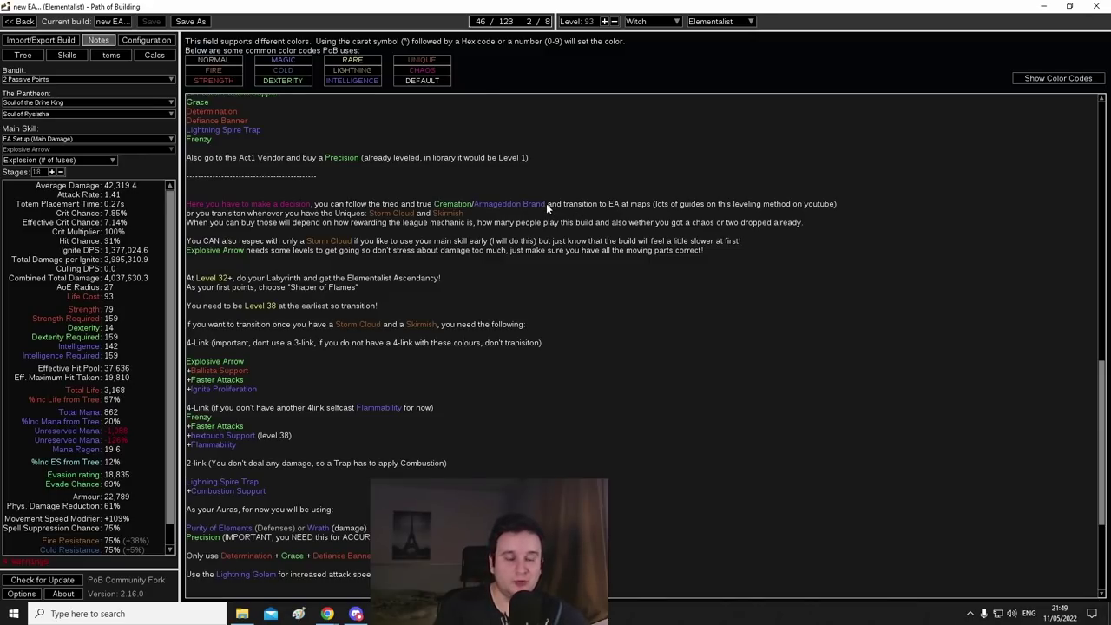
# Step: Switch to the Act5 passive tree and inspect the fire cluster's Burning Damage Multiplier and Fire Mastery nodes
pyautogui.click(23, 54)
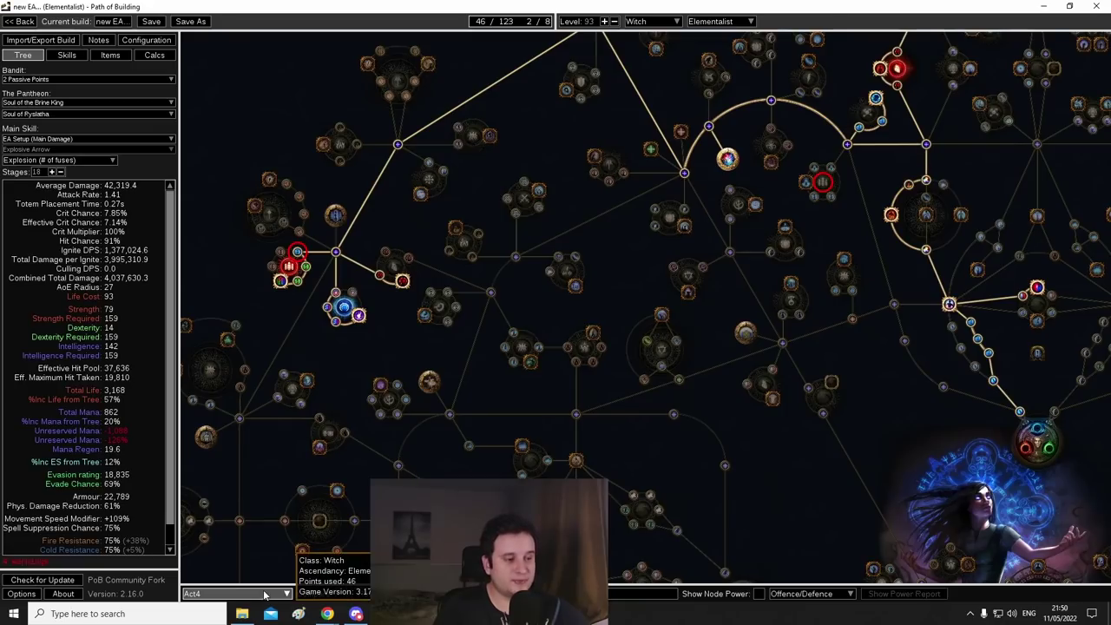
pyautogui.click(235, 592)
pyautogui.click(193, 499)
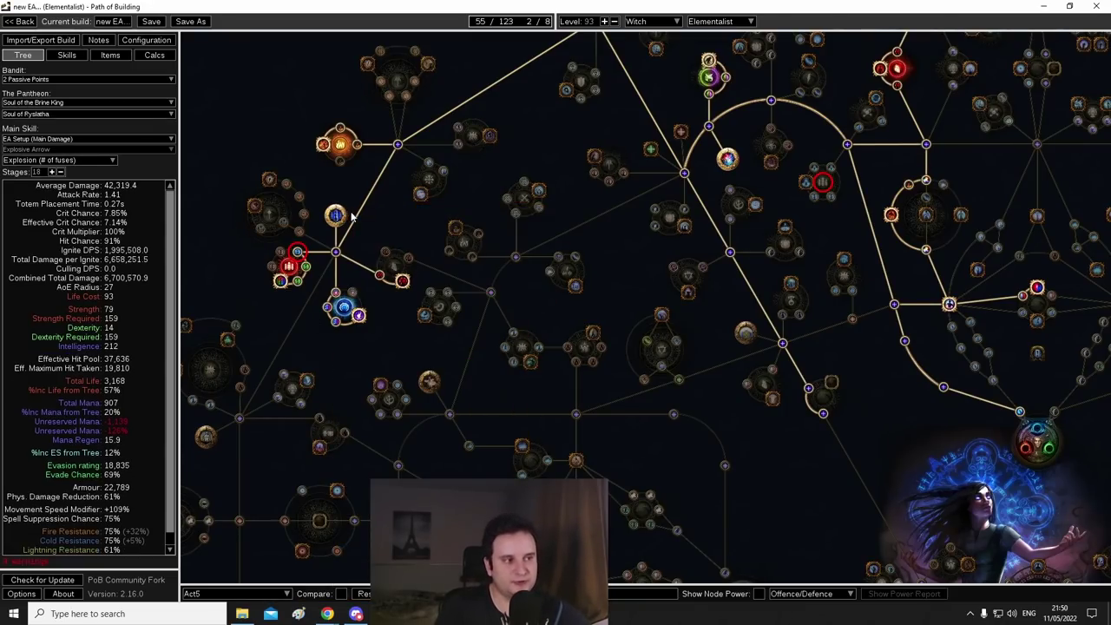
pyautogui.moveTo(372, 208); pyautogui.dragTo(249, 315)
pyautogui.moveTo(439, 262); pyautogui.dragTo(563, 207)
pyautogui.moveTo(408, 309); pyautogui.dragTo(424, 338)
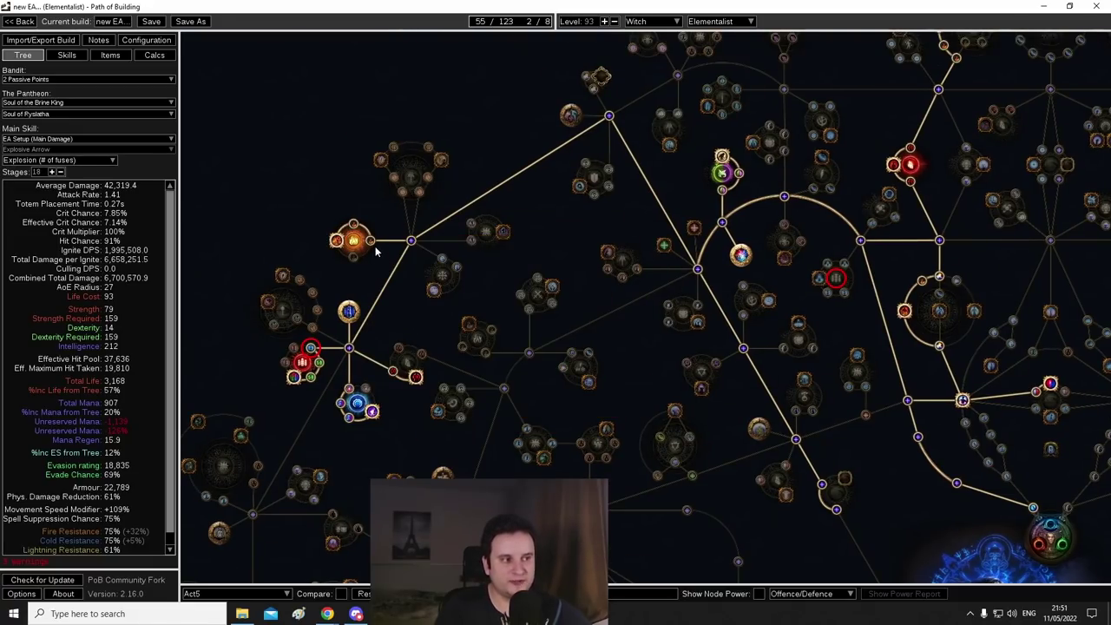
pyautogui.moveTo(374, 244)
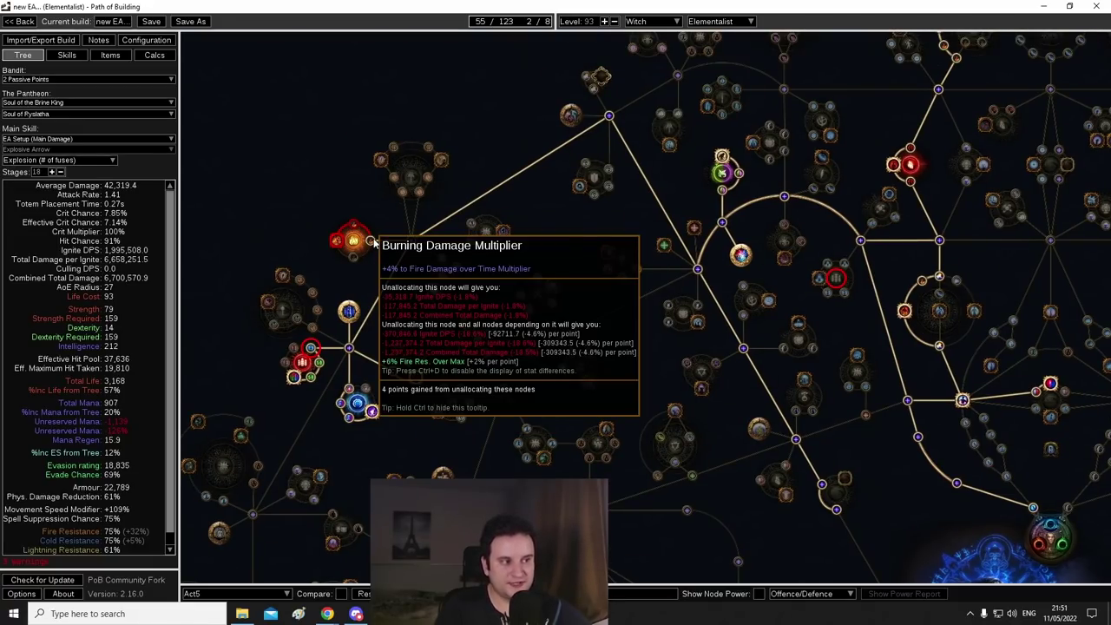
pyautogui.moveTo(339, 245)
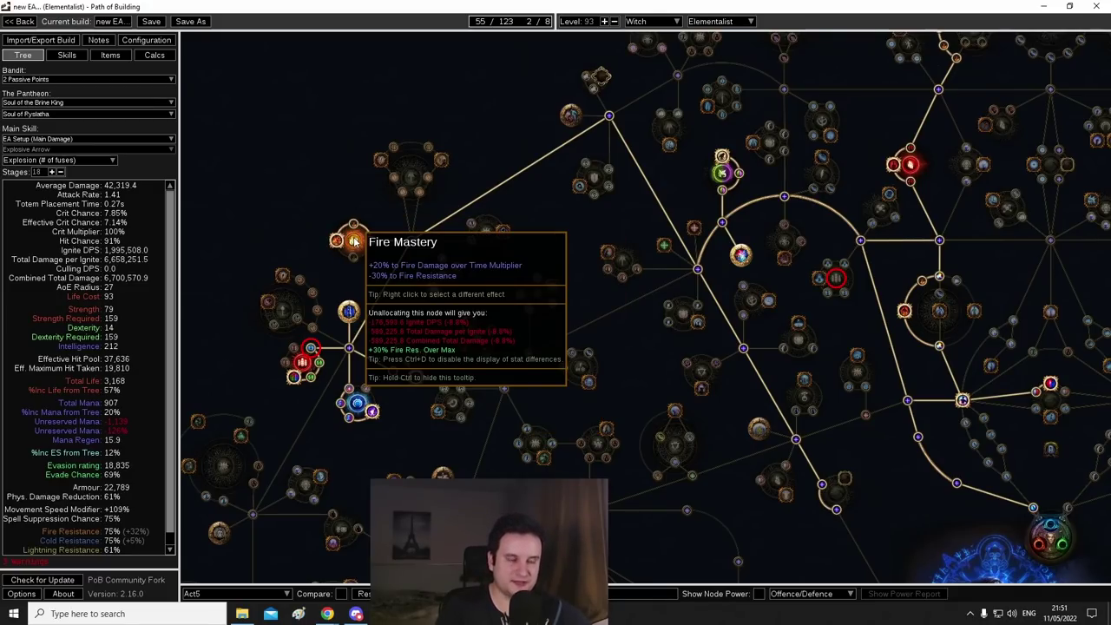
# Step: Examine the rest of the Act5 tree, from the small cluster above the arc down the path to the southern nodes
pyautogui.moveTo(710, 211); pyautogui.dragTo(528, 214)
pyautogui.moveTo(539, 165)
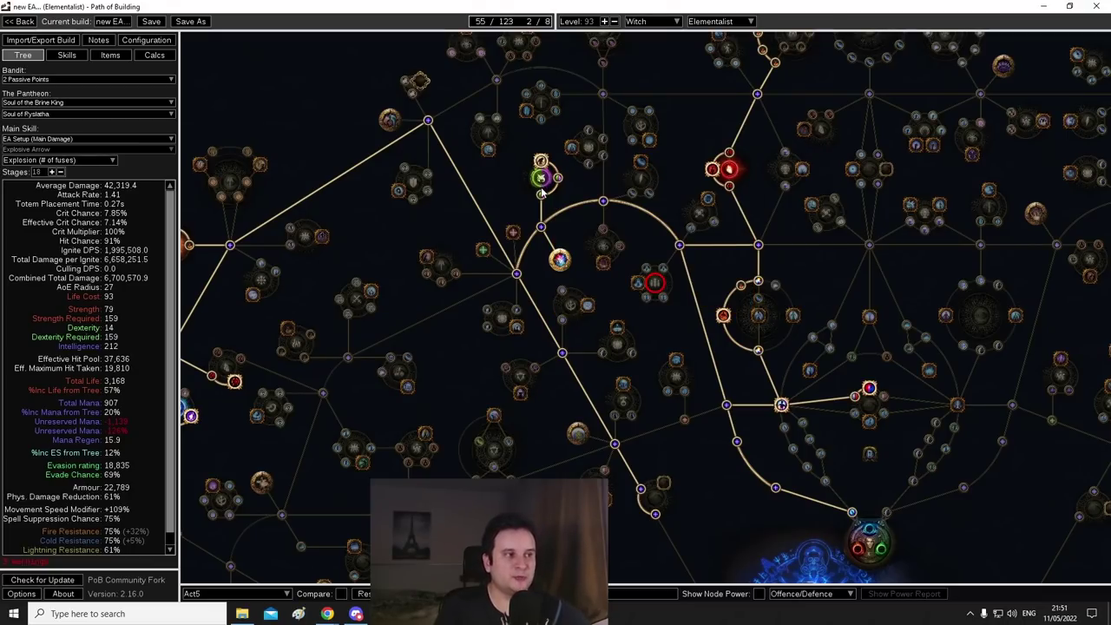
pyautogui.moveTo(551, 207); pyautogui.dragTo(551, 191)
pyautogui.moveTo(645, 351); pyautogui.dragTo(557, 285)
pyautogui.moveTo(628, 421); pyautogui.dragTo(585, 226)
pyautogui.moveTo(579, 280); pyautogui.dragTo(570, 375)
pyautogui.scroll(-1, 559, 443)
pyautogui.moveTo(516, 462); pyautogui.dragTo(481, 468)
# Step: Switch to the Act6 passive tree and examine the allocated paths around the Witch start and the surrounding clusters
pyautogui.click(235, 594)
pyautogui.click(214, 514)
pyautogui.scroll(-1, 552, 482)
pyautogui.scroll(2, 492, 439)
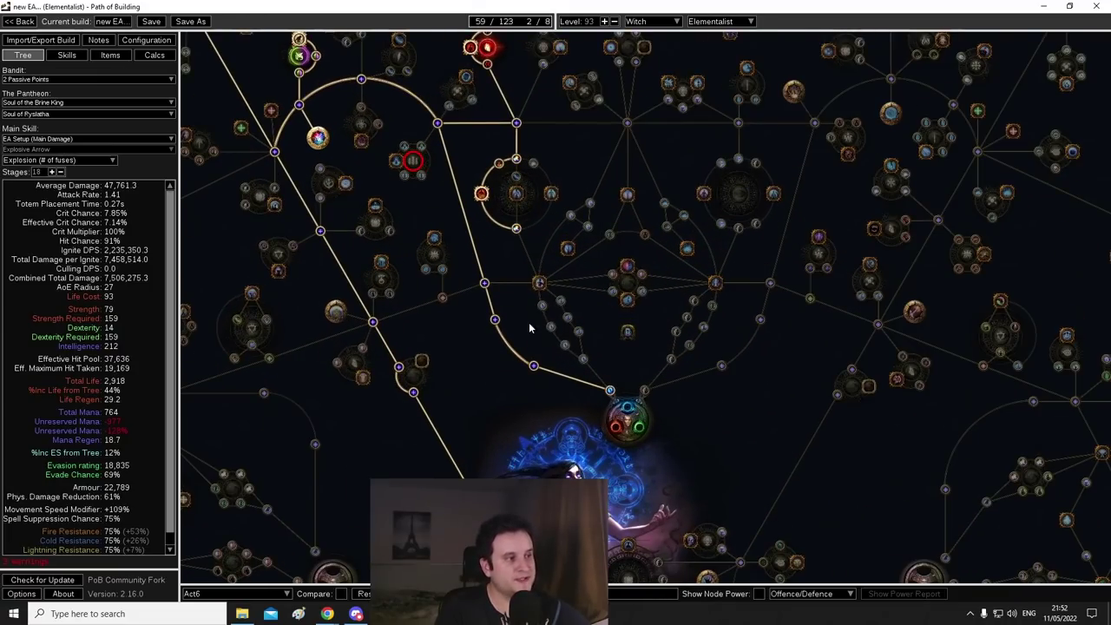
pyautogui.moveTo(520, 309); pyautogui.dragTo(503, 257)
pyautogui.scroll(1, 568, 256)
pyautogui.scroll(-3, 592, 268)
pyautogui.moveTo(591, 314); pyautogui.dragTo(586, 327)
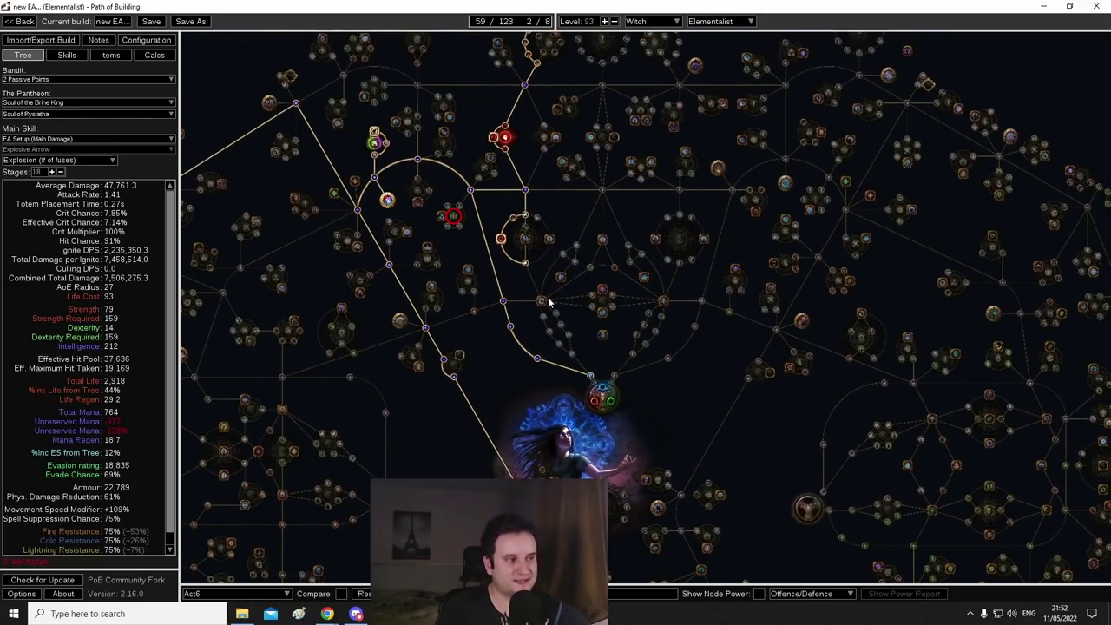
pyautogui.moveTo(522, 290); pyautogui.dragTo(530, 323)
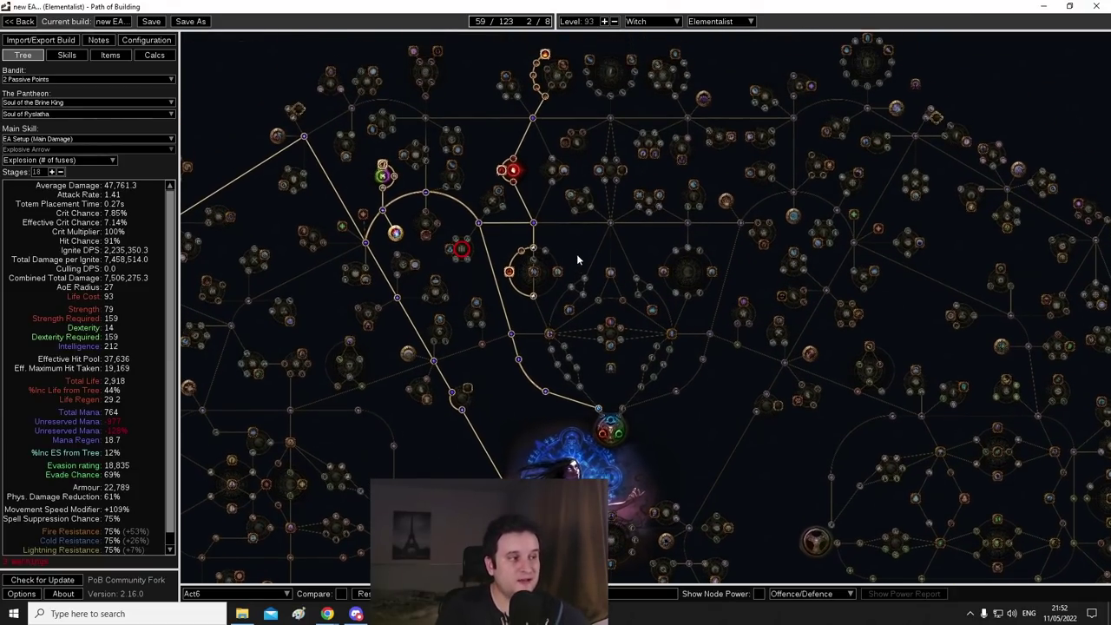
# Step: Follow the Act6 path south past the Witch artwork and inspect the Intelligence node and the Elemental Damage and Resistances cluster
pyautogui.moveTo(577, 251); pyautogui.dragTo(551, 283)
pyautogui.moveTo(539, 344); pyautogui.dragTo(531, 263)
pyautogui.scroll(4, 597, 232)
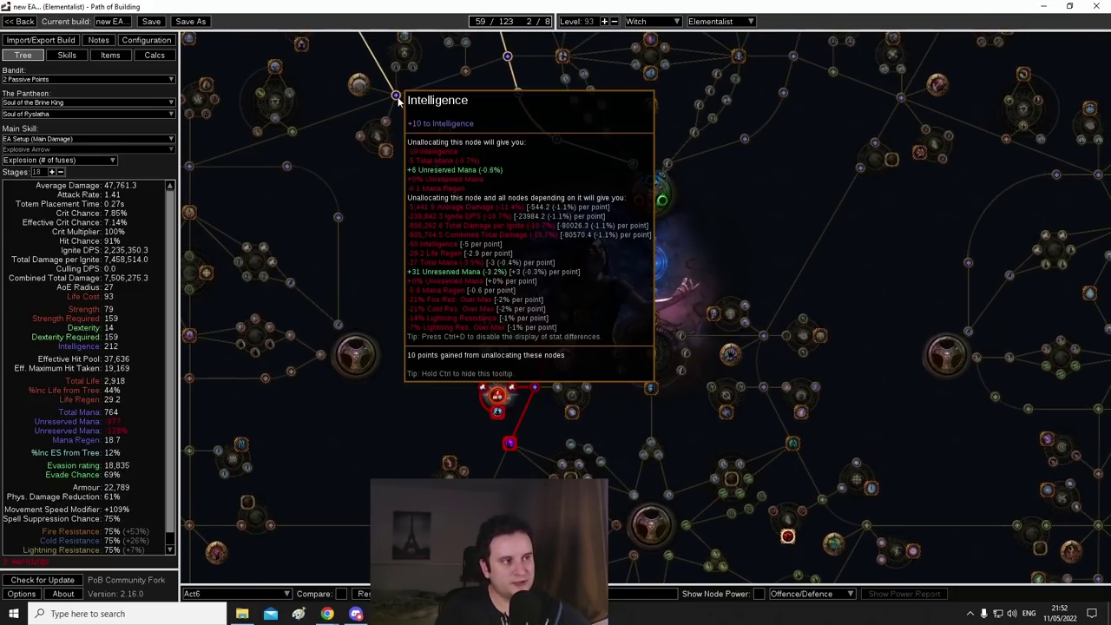
pyautogui.moveTo(500, 417); pyautogui.dragTo(479, 235)
pyautogui.scroll(1, 433, 278)
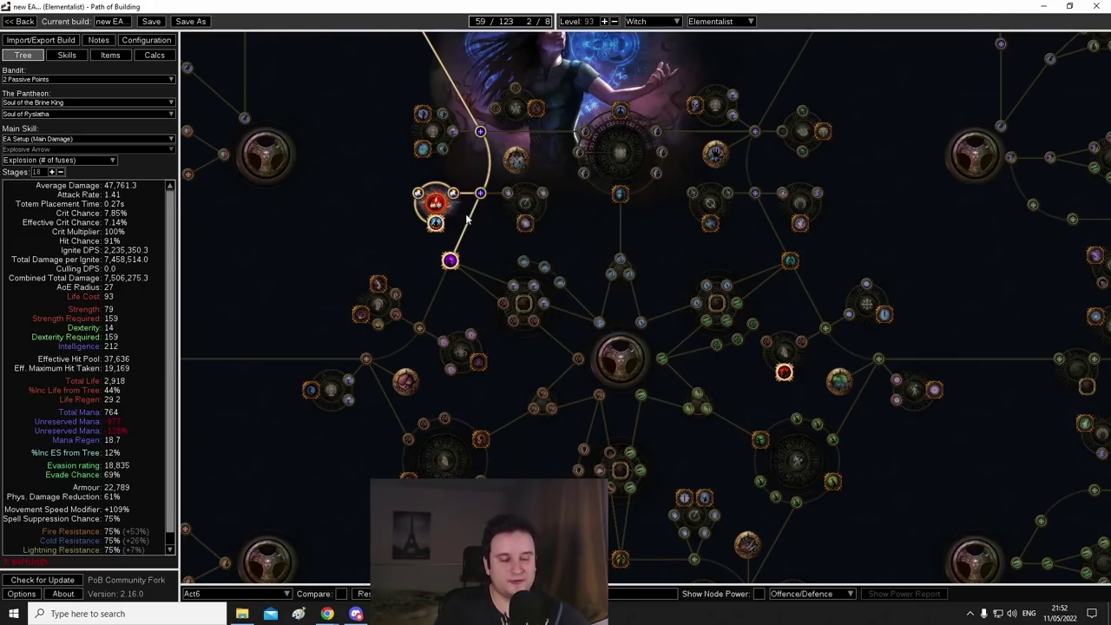
pyautogui.moveTo(468, 203); pyautogui.dragTo(471, 198)
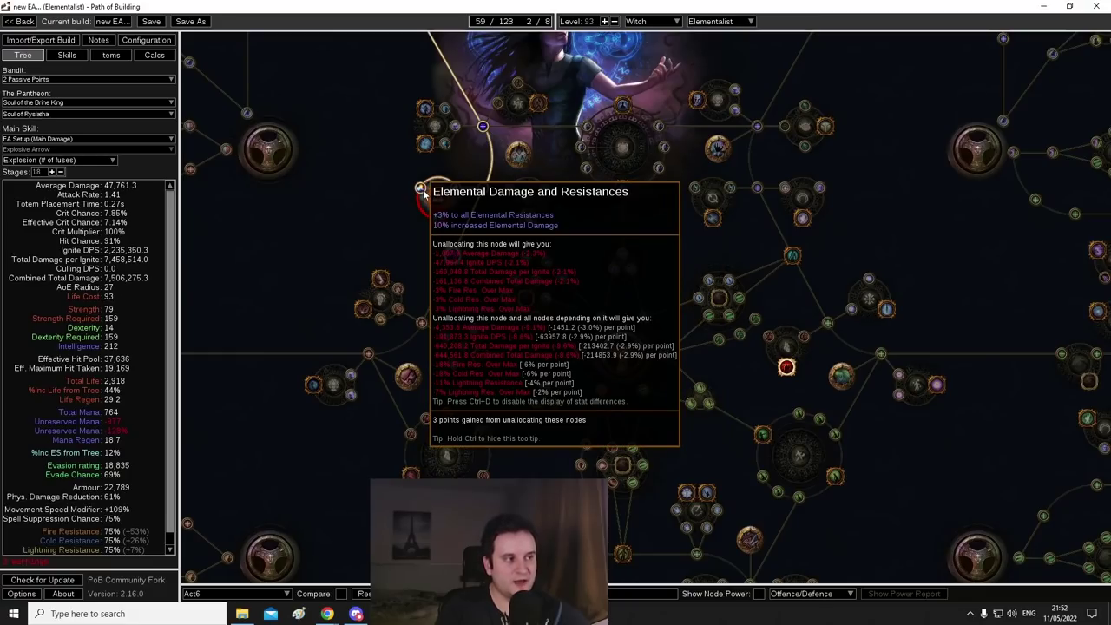
pyautogui.moveTo(408, 223); pyautogui.dragTo(388, 179)
pyautogui.moveTo(453, 261); pyautogui.dragTo(410, 197)
pyautogui.scroll(-2, 408, 199)
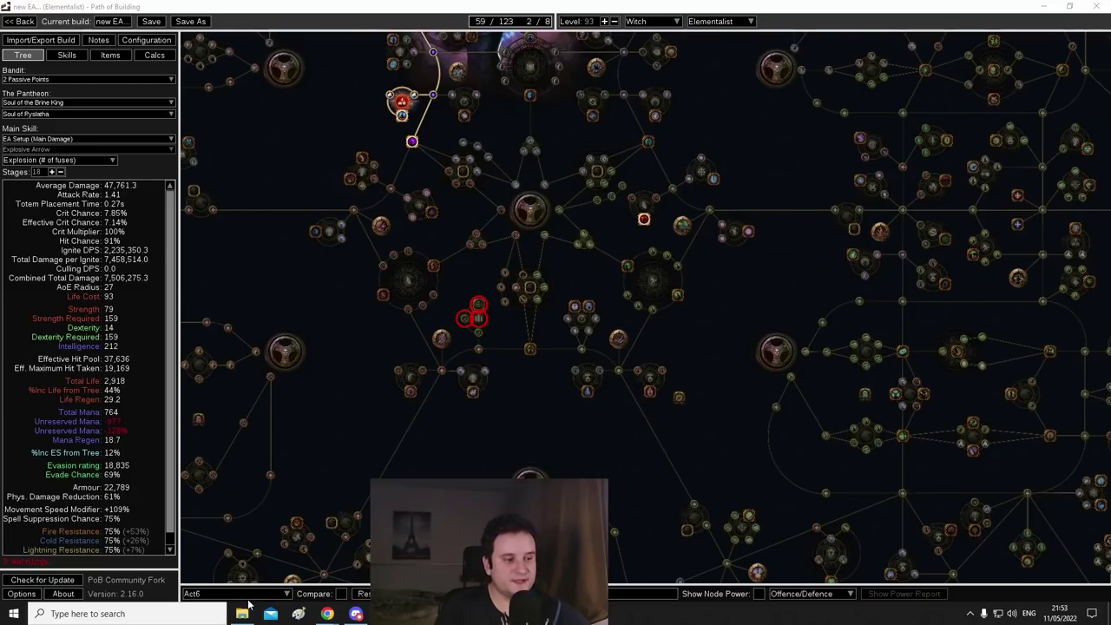
# Step: Switch to the Act7 passive tree and examine the path extending south from the elemental cluster
pyautogui.click(239, 594)
pyautogui.click(191, 518)
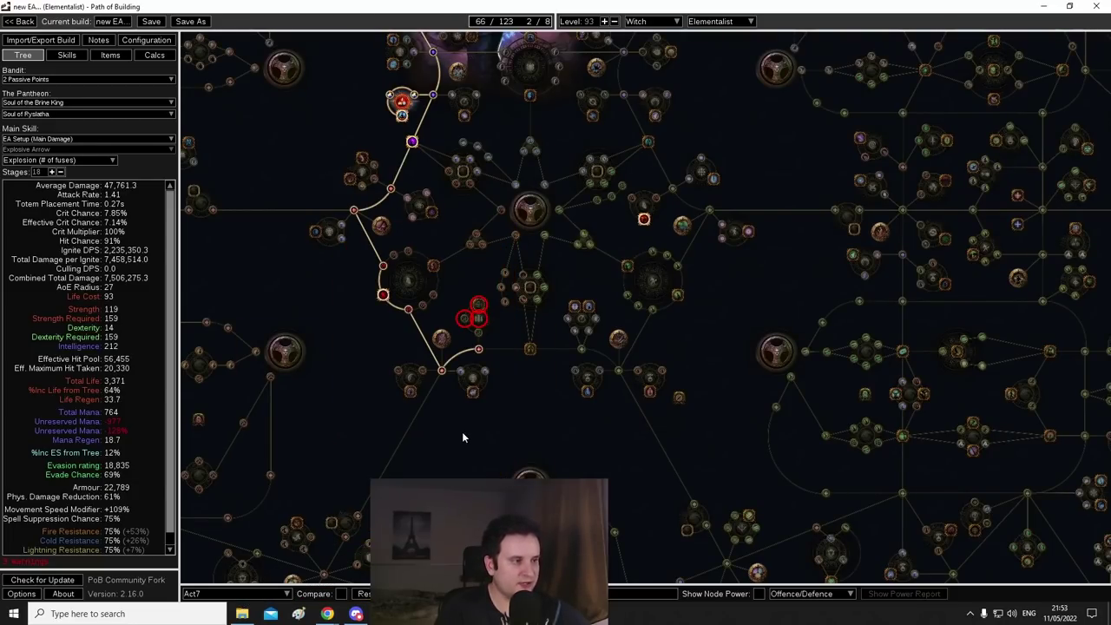
pyautogui.moveTo(463, 434); pyautogui.dragTo(405, 392)
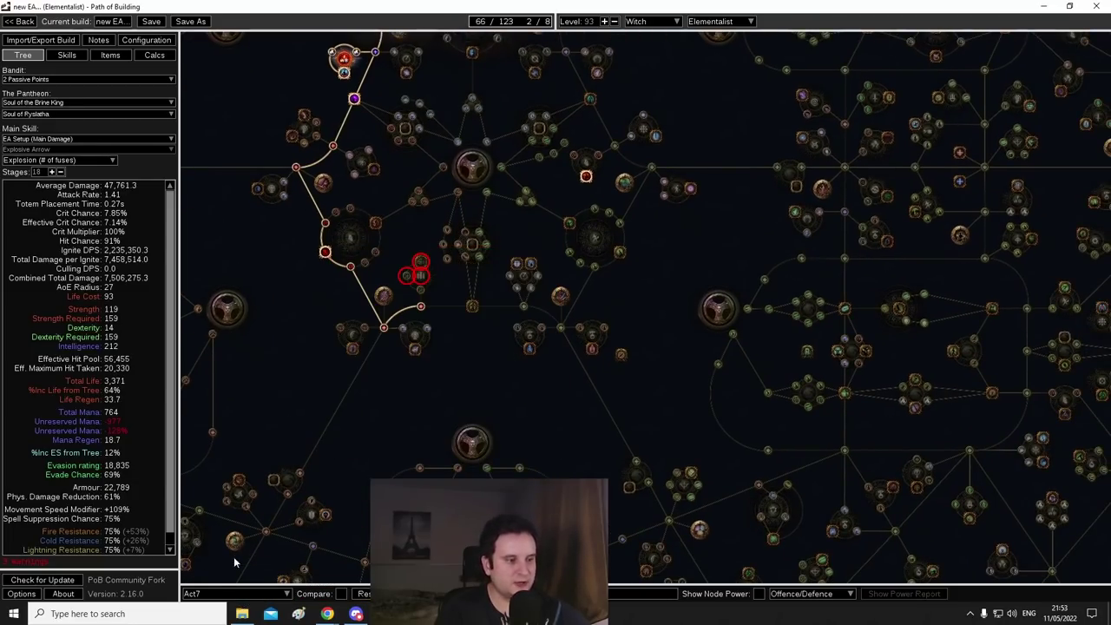
# Step: Switch to the Act8 passive tree and inspect the southeastern Dexterity node and the Totemic Zeal notable
pyautogui.click(215, 593)
pyautogui.click(202, 527)
pyautogui.moveTo(448, 370); pyautogui.dragTo(338, 243)
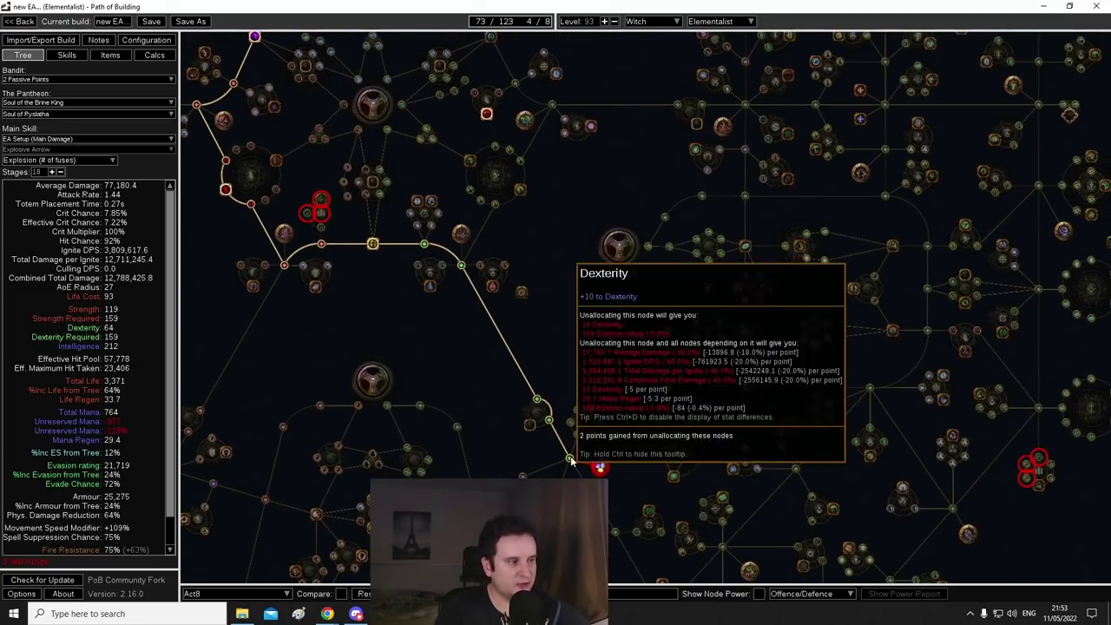
pyautogui.moveTo(465, 436); pyautogui.dragTo(513, 353)
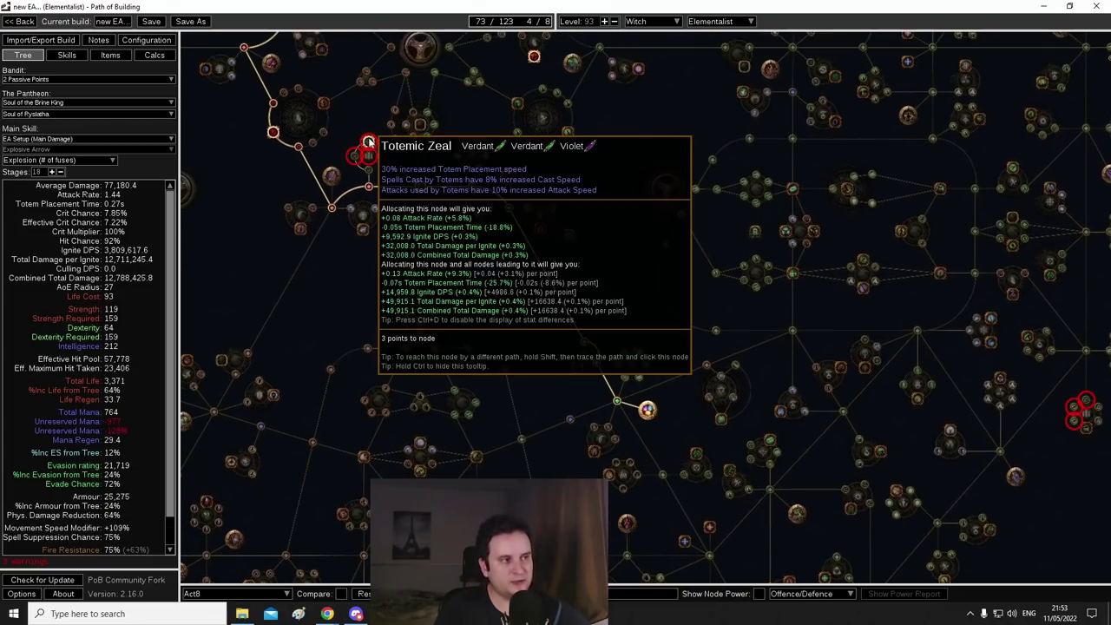
# Step: Follow the Act8 path southeast to its end and inspect the Elemental Equilibrium keystone
pyautogui.moveTo(463, 258); pyautogui.dragTo(369, 304)
pyautogui.scroll(-1, 490, 308)
pyautogui.moveTo(518, 335); pyautogui.dragTo(488, 234)
pyautogui.scroll(1, 488, 235)
pyautogui.moveTo(522, 317); pyautogui.dragTo(474, 233)
pyautogui.moveTo(470, 271)
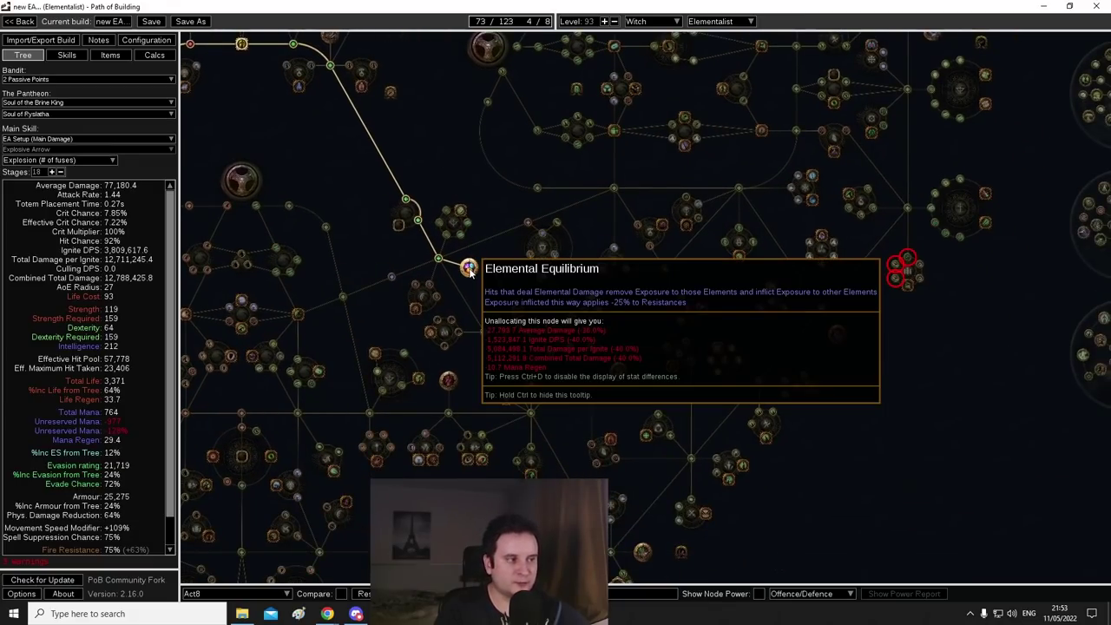
pyautogui.scroll(1, 469, 270)
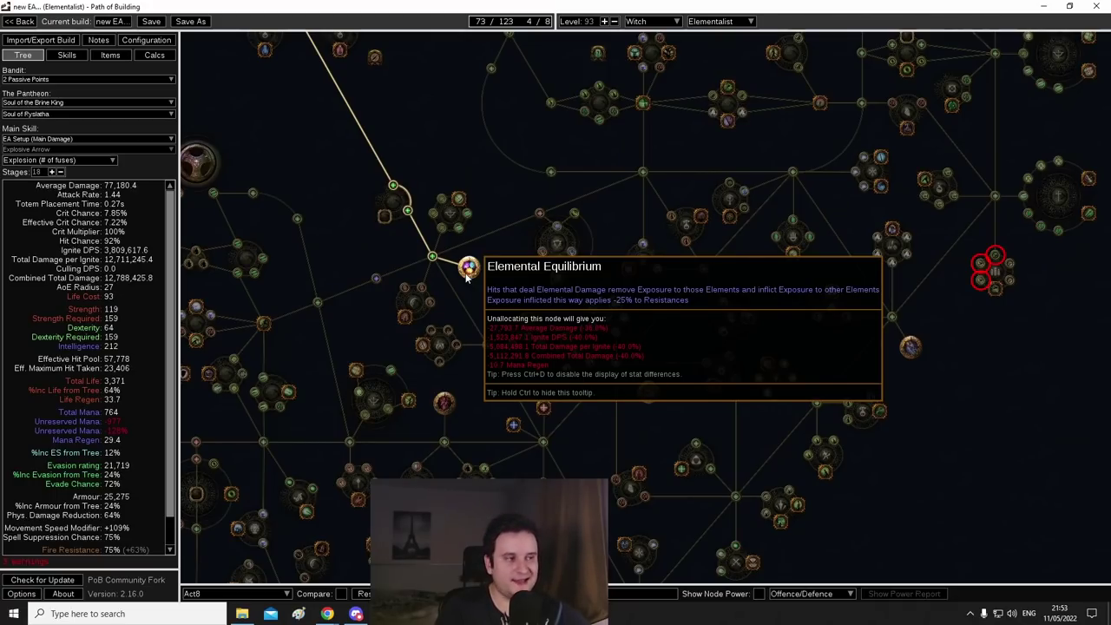
pyautogui.moveTo(309, 190); pyautogui.dragTo(545, 309)
# Step: Switch to the Act9 passive tree and inspect the Bow Attack Speed and Phasing nodes beside Elemental Equilibrium
pyautogui.click(251, 593)
pyautogui.click(293, 471)
pyautogui.moveTo(463, 230); pyautogui.dragTo(468, 273)
pyautogui.moveTo(522, 322); pyautogui.dragTo(473, 275)
pyautogui.scroll(4, 690, 417)
pyautogui.moveTo(685, 316); pyautogui.dragTo(559, 290)
pyautogui.moveTo(505, 187)
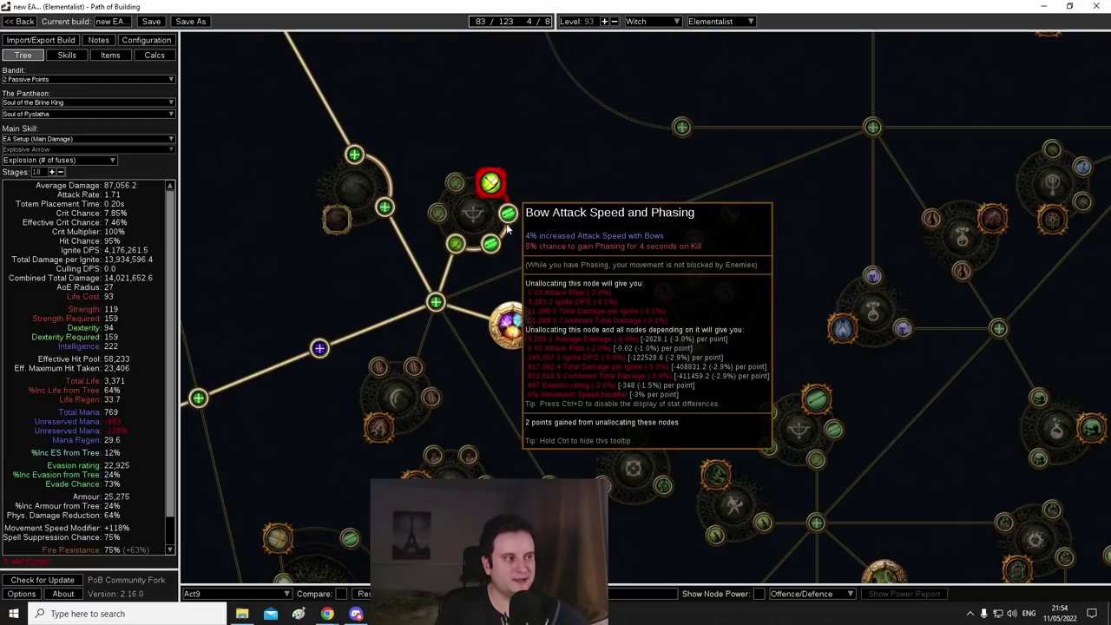
# Step: Examine the rest of the Act9 tree, from the southwestern branch to the totem cluster and the connecting path
pyautogui.moveTo(551, 261); pyautogui.dragTo(715, 257)
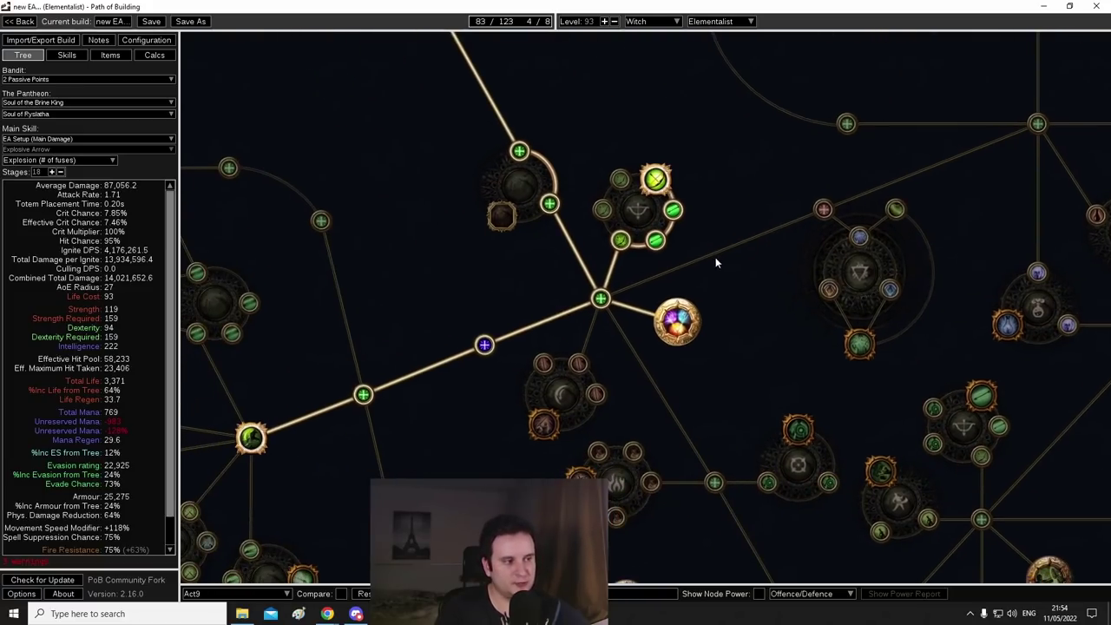
pyautogui.moveTo(403, 310); pyautogui.dragTo(545, 150)
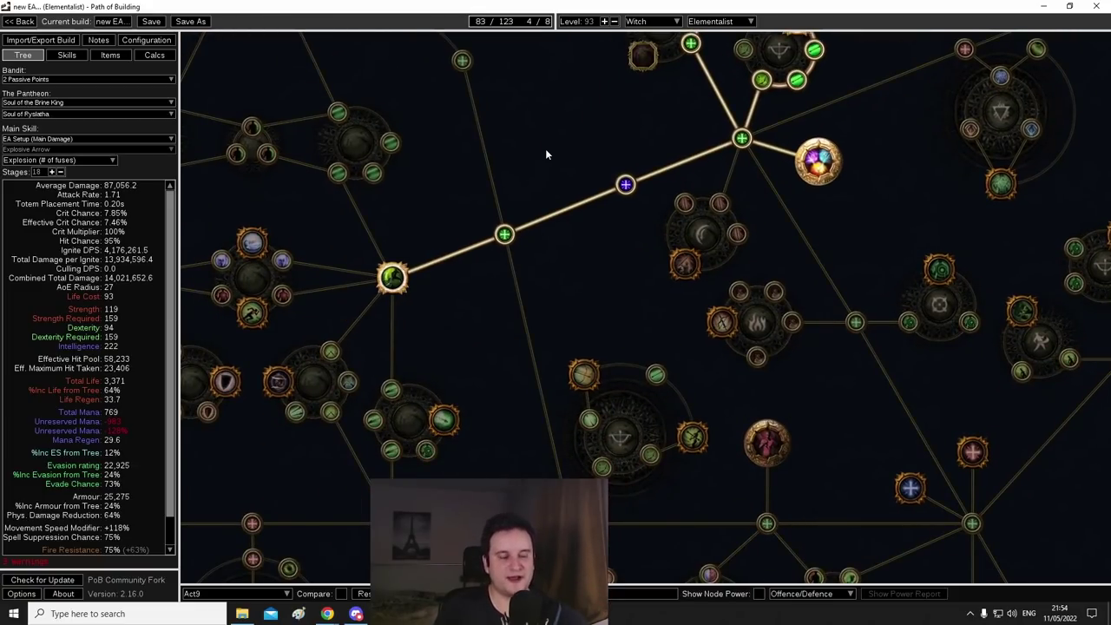
pyautogui.moveTo(439, 170); pyautogui.dragTo(440, 154)
pyautogui.scroll(-3, 445, 143)
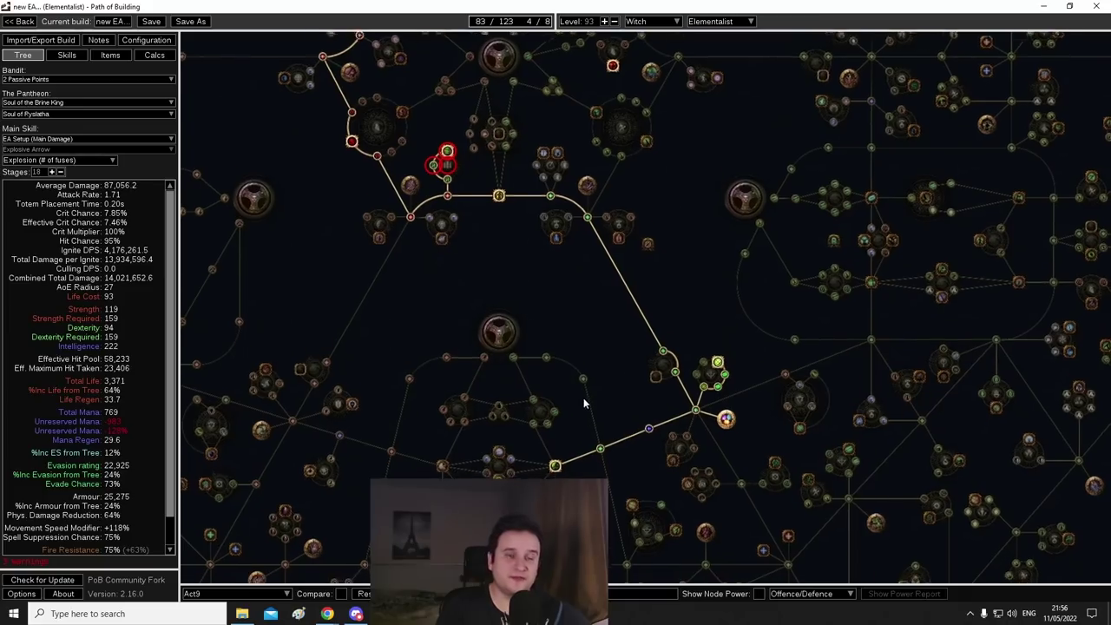
pyautogui.moveTo(582, 402); pyautogui.dragTo(583, 208)
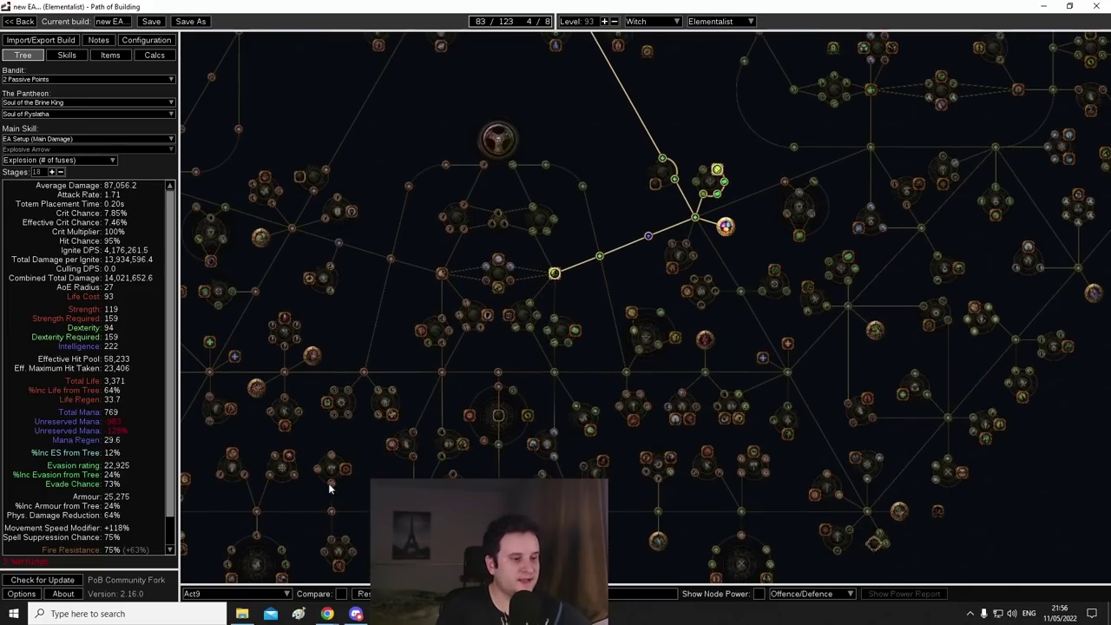
# Step: Switch to the Act10 passive tree and inspect the Bravery notable and the new path along the southern nodes
pyautogui.click(218, 590)
pyautogui.click(196, 545)
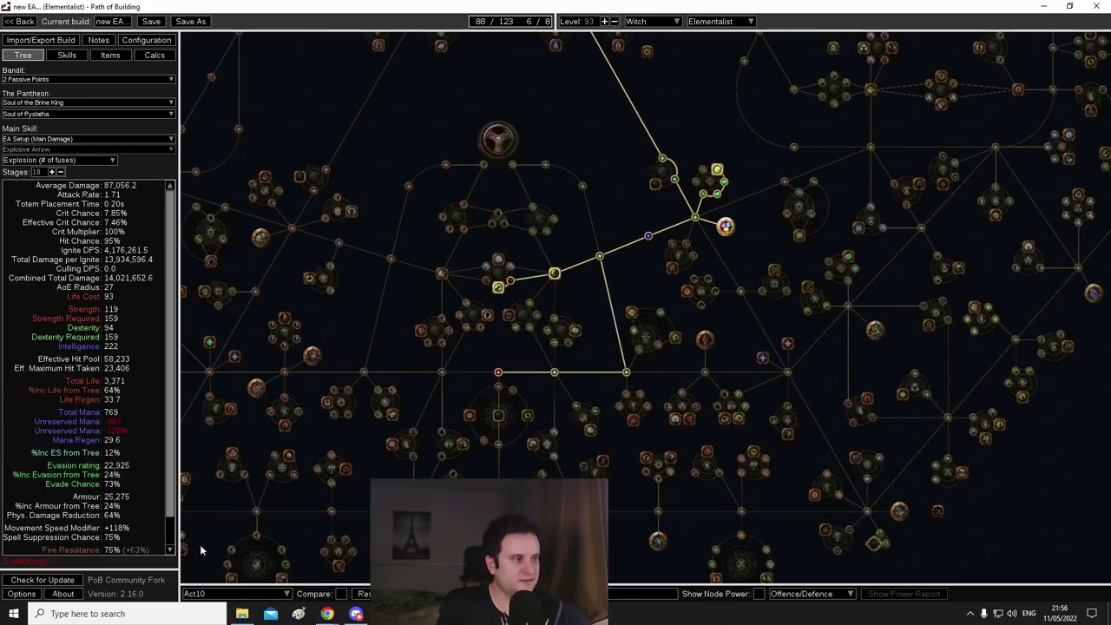
pyautogui.moveTo(520, 315); pyautogui.dragTo(473, 272)
pyautogui.moveTo(451, 247)
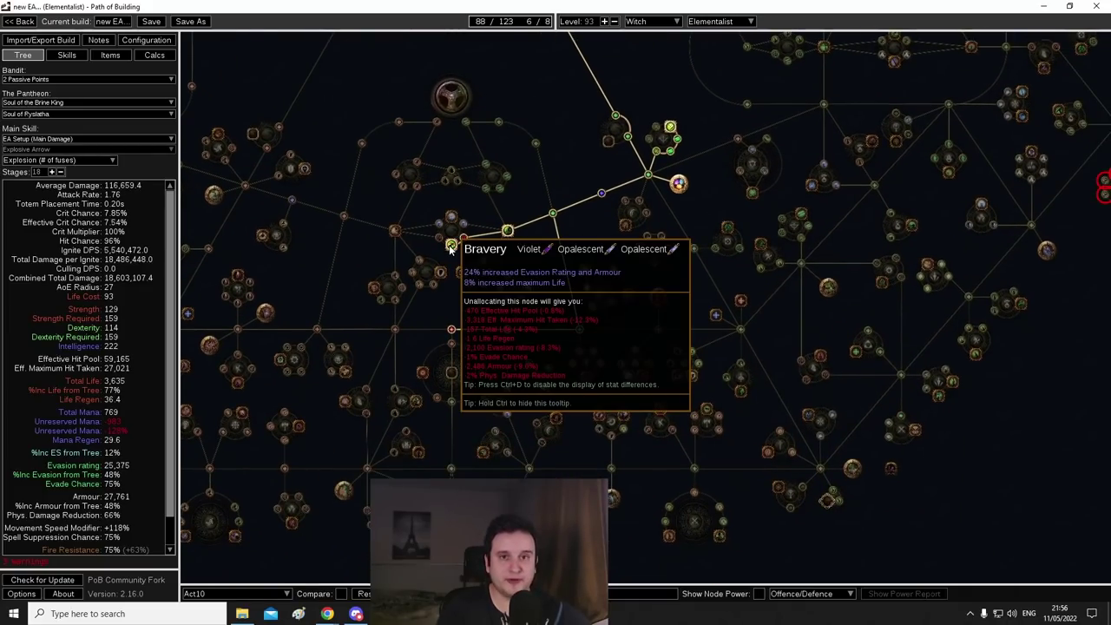
pyautogui.scroll(2, 553, 310)
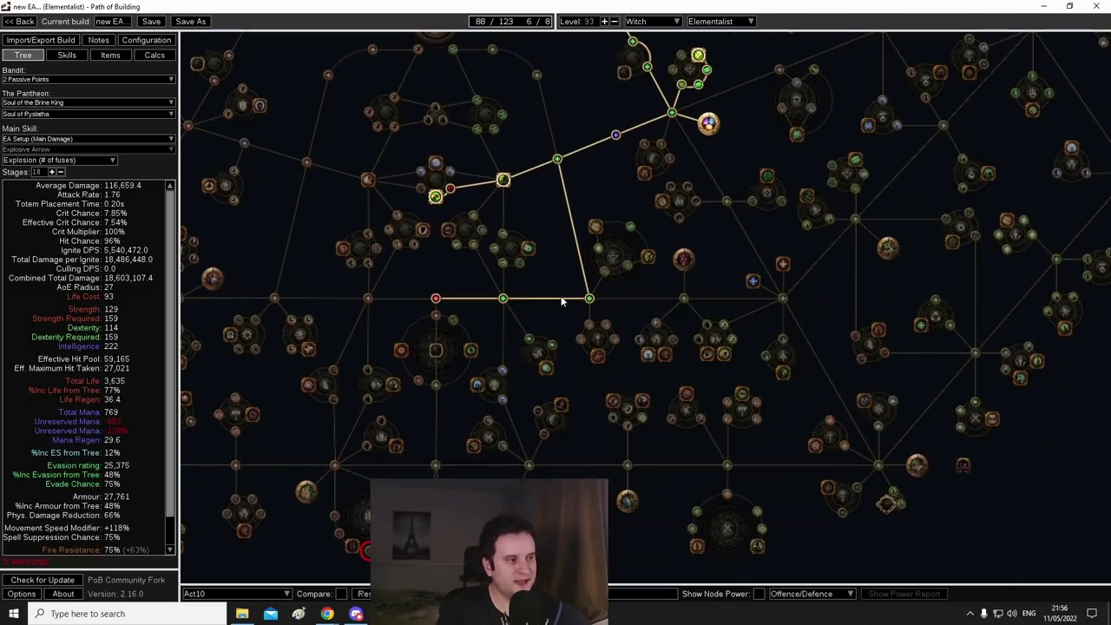
pyautogui.moveTo(450, 371); pyautogui.dragTo(529, 286)
pyautogui.moveTo(480, 447); pyautogui.dragTo(483, 335)
pyautogui.moveTo(489, 319)
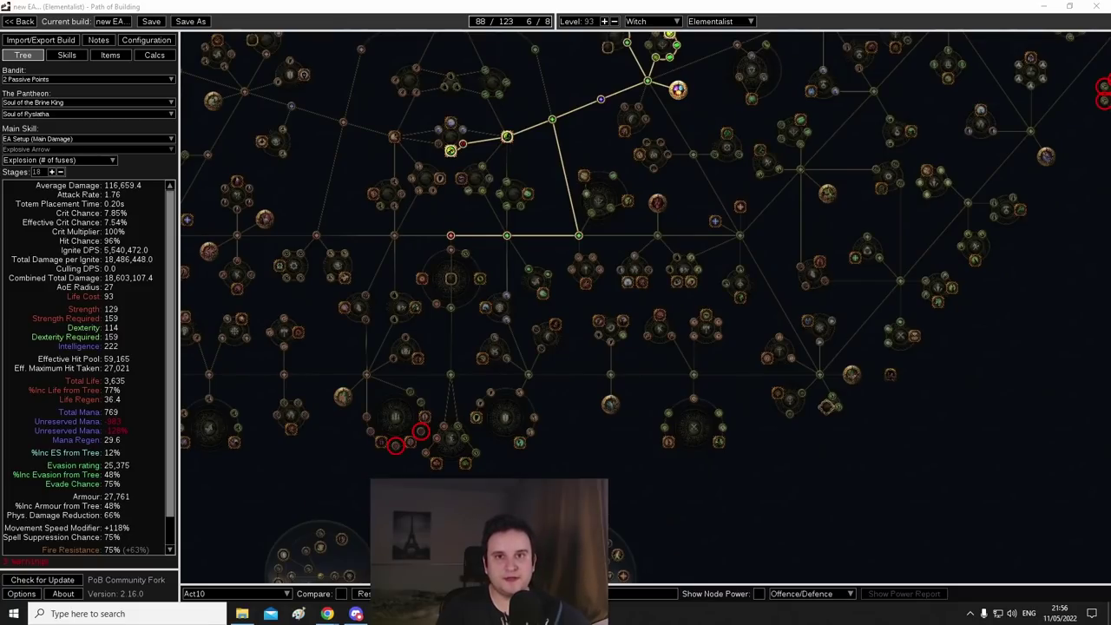
# Step: Review the Act10 tree as a whole, from the southern clusters up to the paths around the Witch start
pyautogui.click(235, 593)
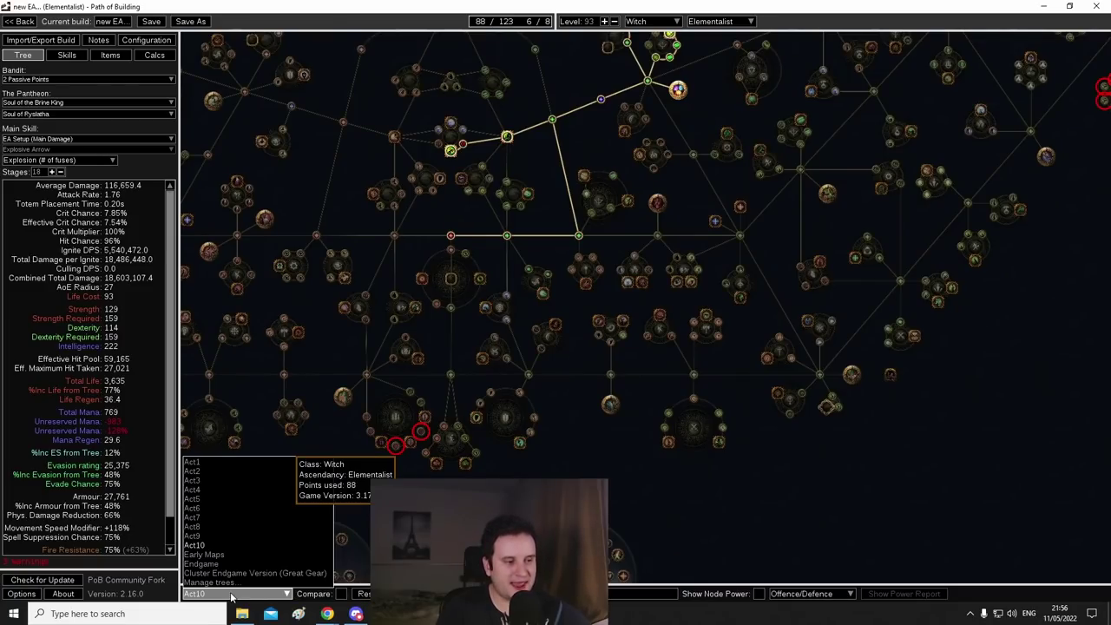
pyautogui.click(692, 480)
pyautogui.scroll(-3, 692, 480)
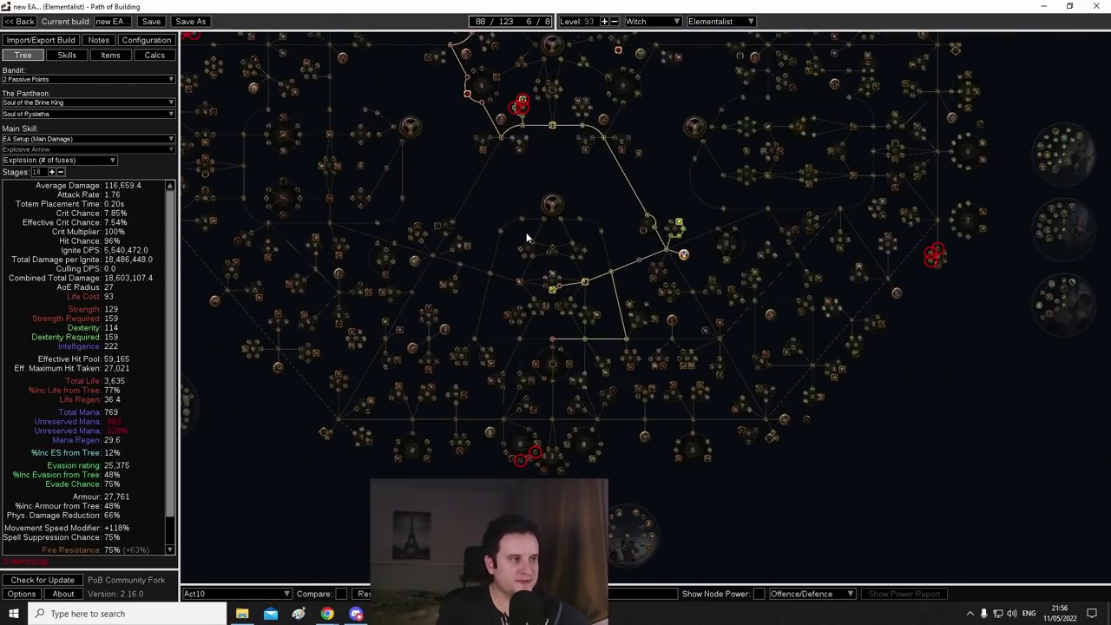
pyautogui.moveTo(520, 205); pyautogui.dragTo(467, 445)
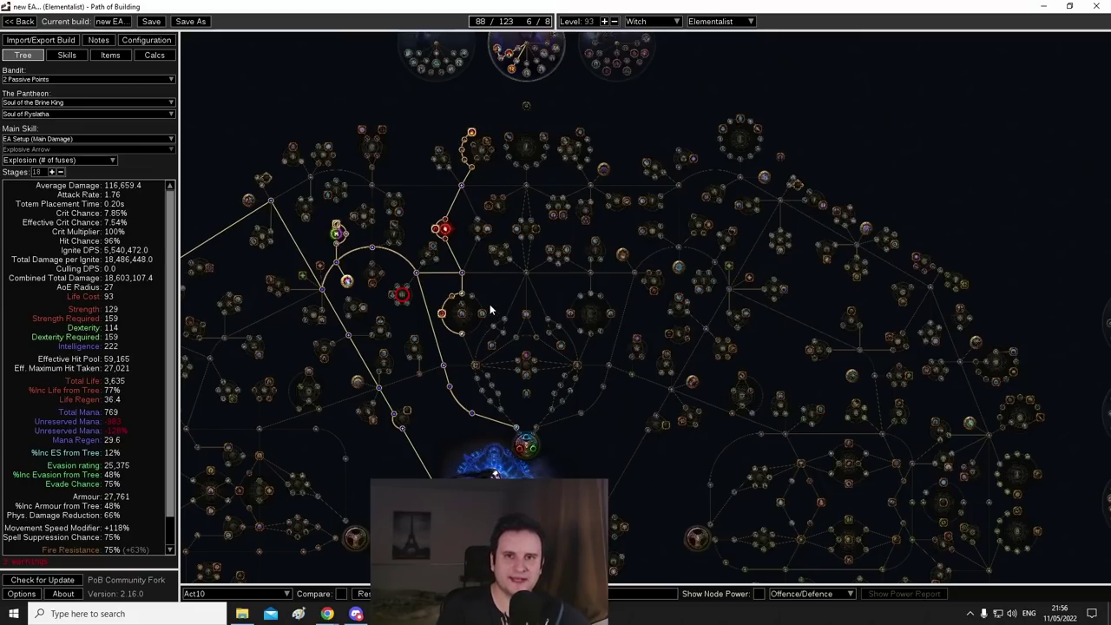
pyautogui.moveTo(489, 303); pyautogui.dragTo(477, 280)
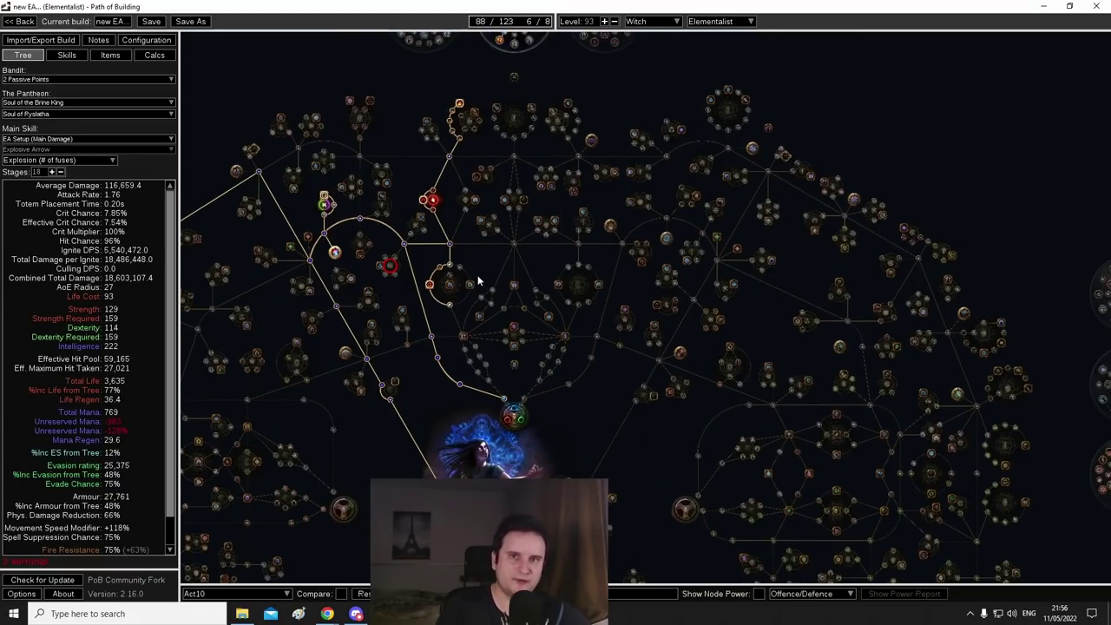
pyautogui.moveTo(484, 437); pyautogui.dragTo(475, 337)
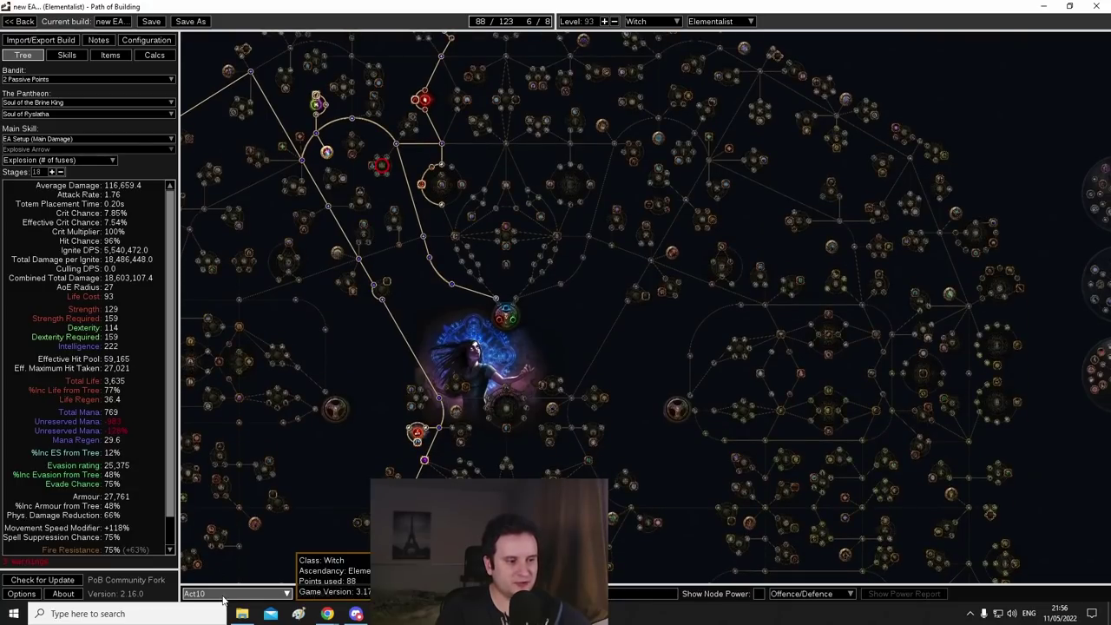
# Step: Switch to the Early Maps passive tree and inspect the Heart of Flame notable in the northern fire cluster
pyautogui.click(224, 593)
pyautogui.click(220, 556)
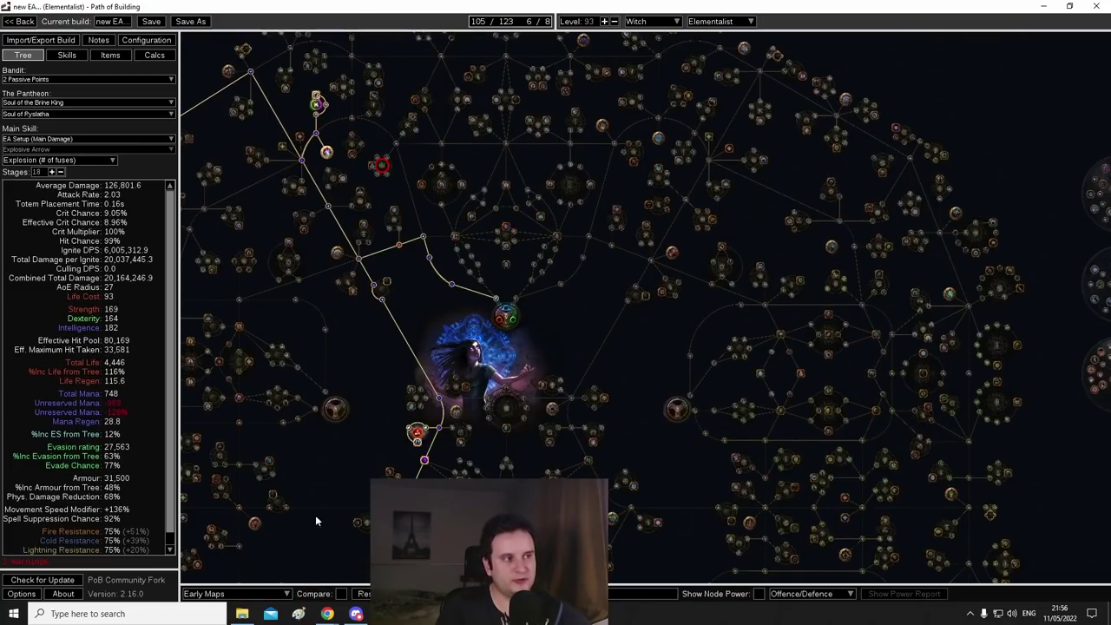
pyautogui.scroll(2, 451, 354)
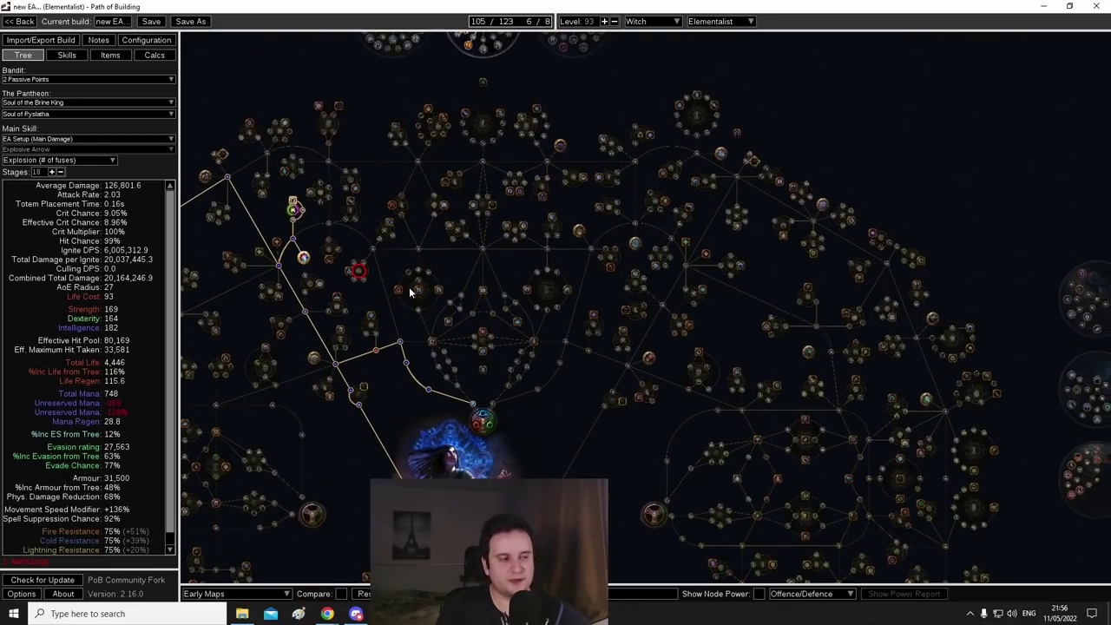
pyautogui.scroll(2, 425, 424)
pyautogui.moveTo(407, 473); pyautogui.dragTo(400, 522)
pyautogui.moveTo(425, 198); pyautogui.dragTo(374, 341)
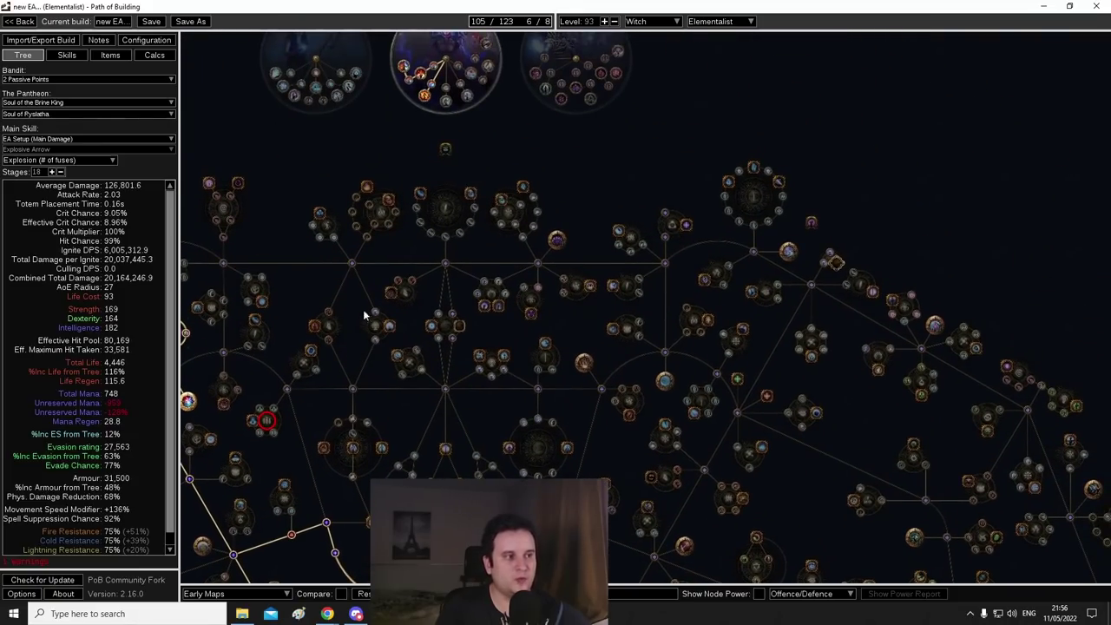
pyautogui.moveTo(356, 302); pyautogui.dragTo(359, 332)
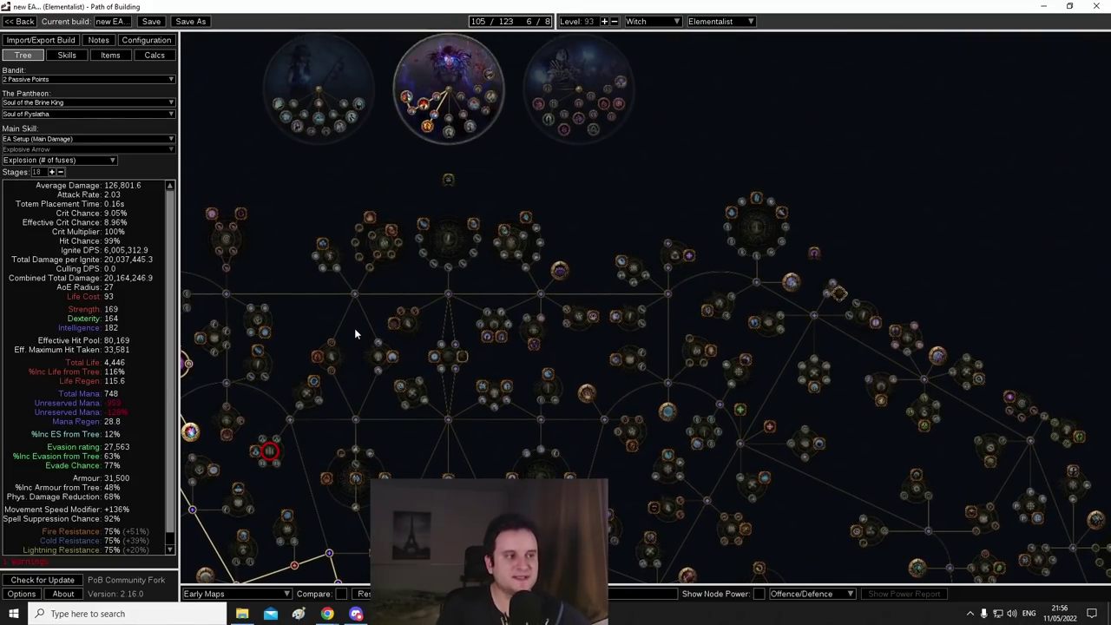
pyautogui.moveTo(354, 328); pyautogui.dragTo(381, 290)
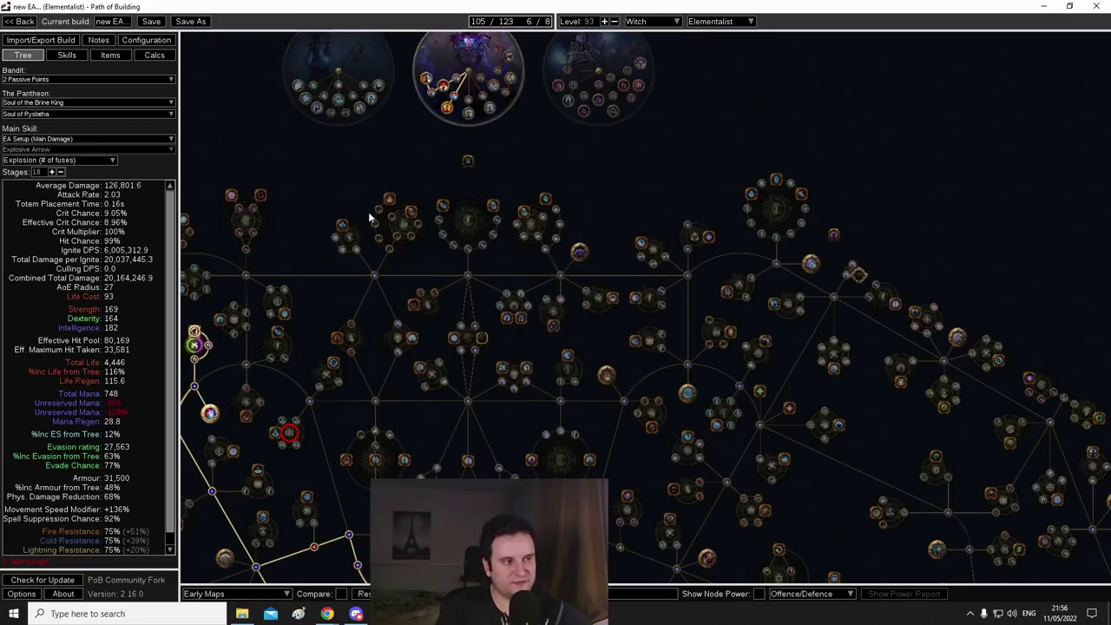
pyautogui.moveTo(373, 322); pyautogui.dragTo(384, 287)
pyautogui.moveTo(401, 170)
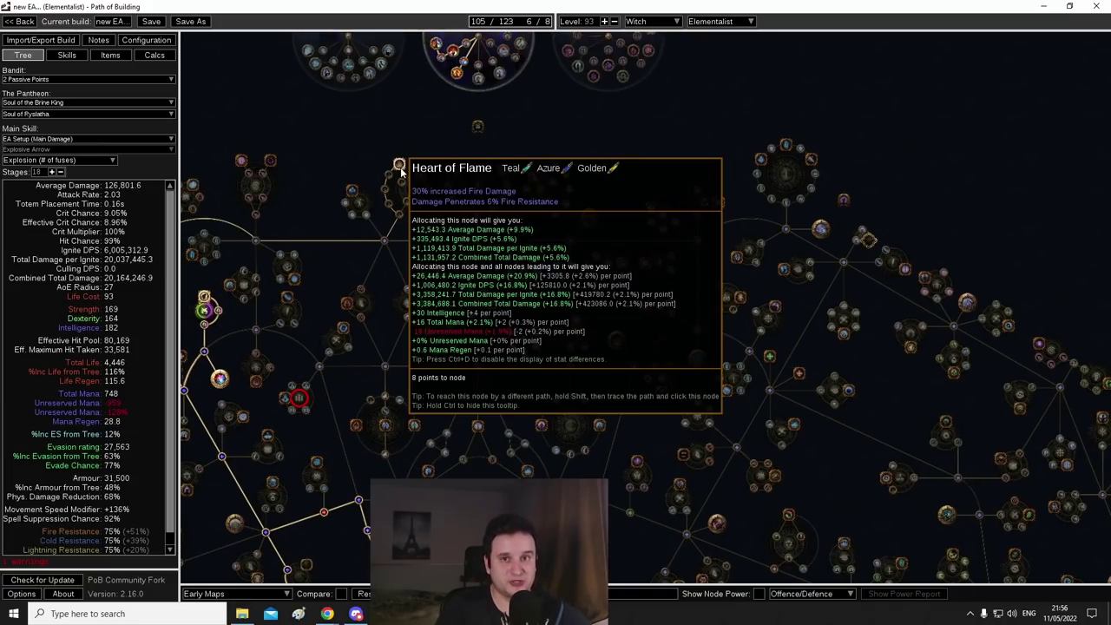
# Step: Follow the Early Maps tree down to the southern totem cluster and inspect the Ironwood notable
pyautogui.moveTo(390, 332); pyautogui.dragTo(401, 239)
pyautogui.moveTo(386, 286); pyautogui.dragTo(408, 229)
pyautogui.moveTo(416, 304); pyautogui.dragTo(420, 264)
pyautogui.moveTo(441, 361); pyautogui.dragTo(476, 116)
pyautogui.moveTo(558, 401); pyautogui.dragTo(476, 116)
pyautogui.moveTo(526, 298); pyautogui.dragTo(422, 138)
pyautogui.moveTo(527, 377); pyautogui.dragTo(554, 229)
pyautogui.scroll(2, 545, 342)
pyautogui.moveTo(545, 342); pyautogui.dragTo(722, 157)
pyautogui.moveTo(486, 273); pyautogui.dragTo(485, 234)
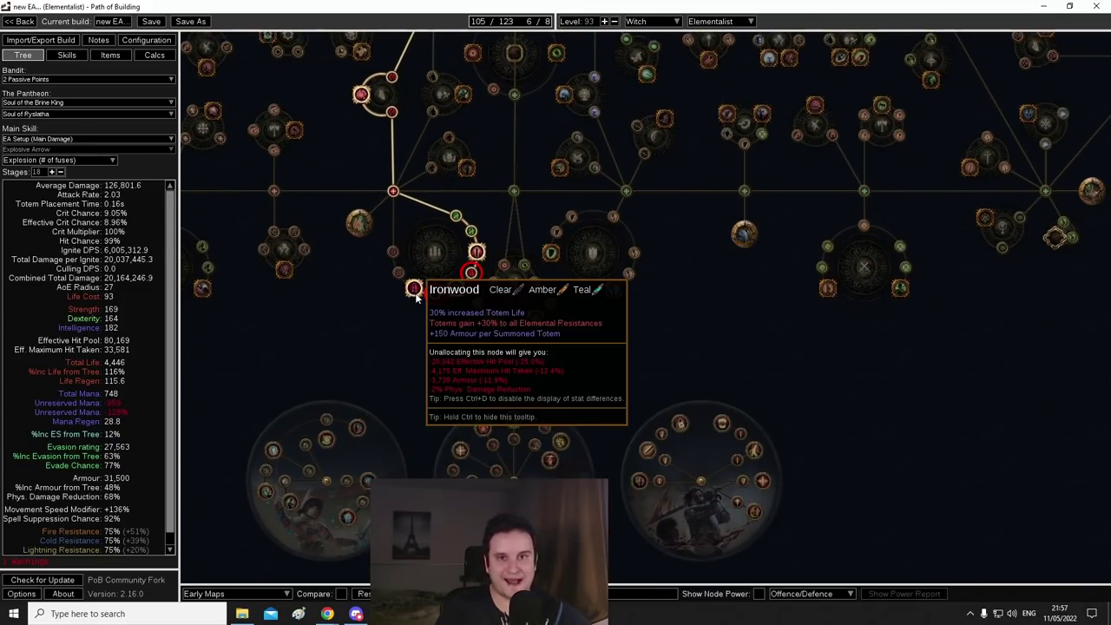
# Step: Inspect the Golem's Blood life notable on the path above the southern totem cluster
pyautogui.scroll(-2, 416, 295)
pyautogui.moveTo(507, 245); pyautogui.dragTo(460, 295)
pyautogui.moveTo(572, 330); pyautogui.dragTo(543, 357)
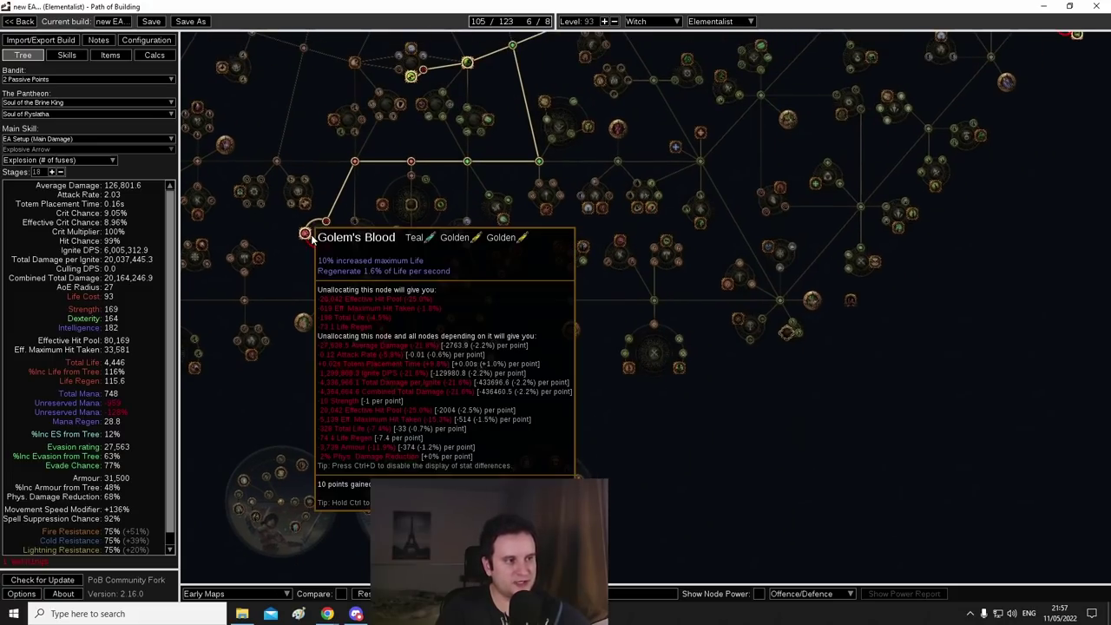
# Step: Follow the Early Maps path east to the outer totem cluster and inspect the Watchtowers notable
pyautogui.moveTo(673, 391); pyautogui.dragTo(530, 513)
pyautogui.moveTo(828, 383); pyautogui.dragTo(696, 495)
pyautogui.moveTo(492, 293); pyautogui.dragTo(468, 401)
pyautogui.scroll(2, 555, 284)
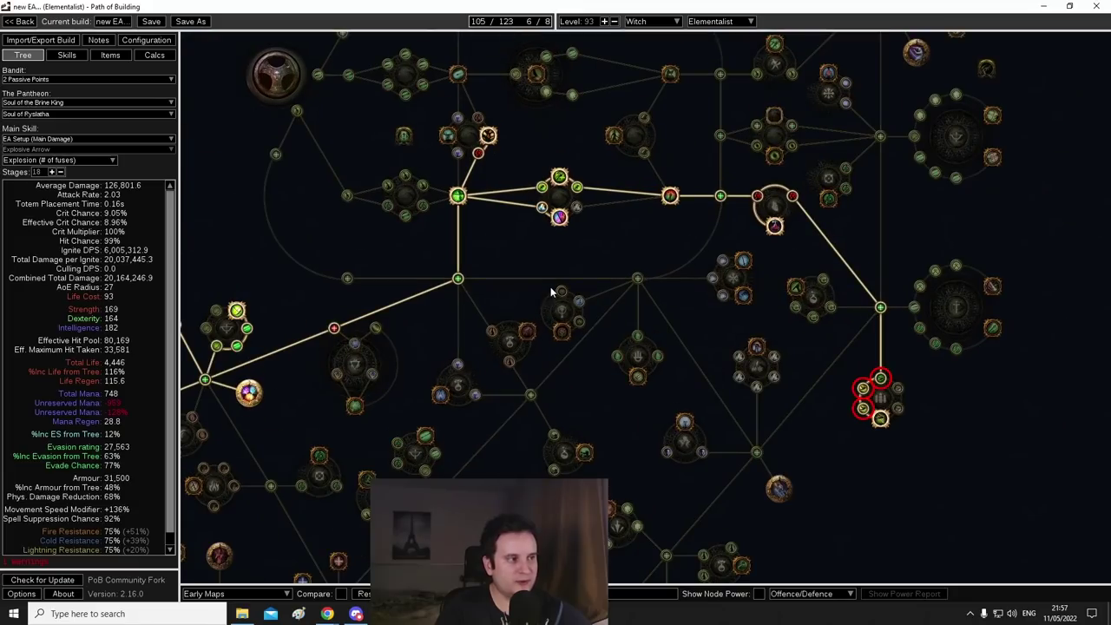
pyautogui.scroll(-2, 554, 291)
pyautogui.scroll(2, 859, 430)
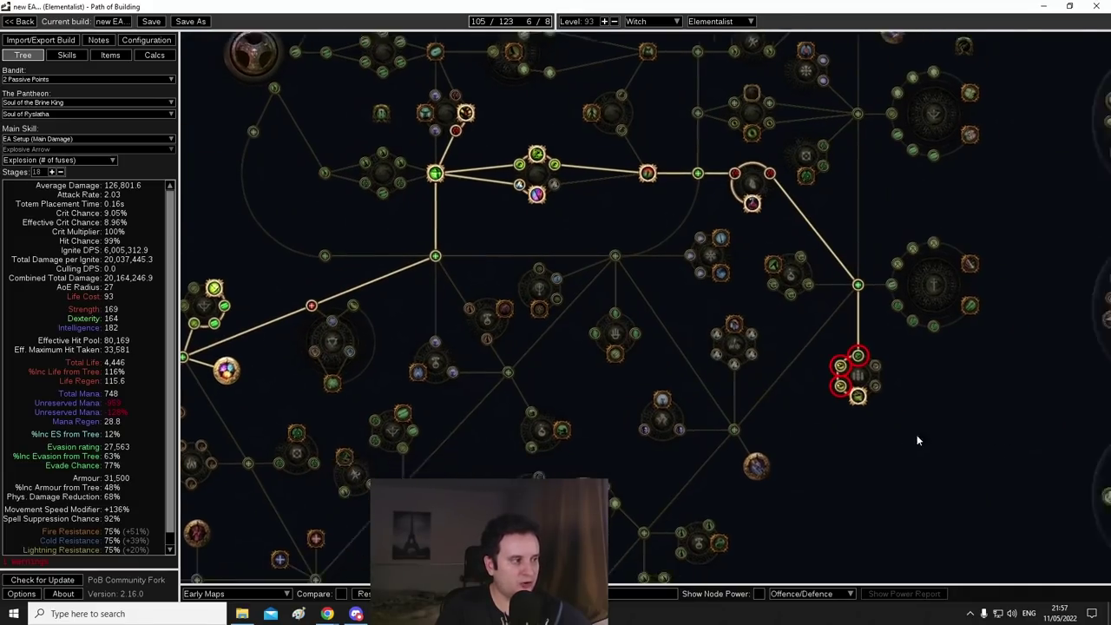
pyautogui.moveTo(827, 389); pyautogui.dragTo(692, 317)
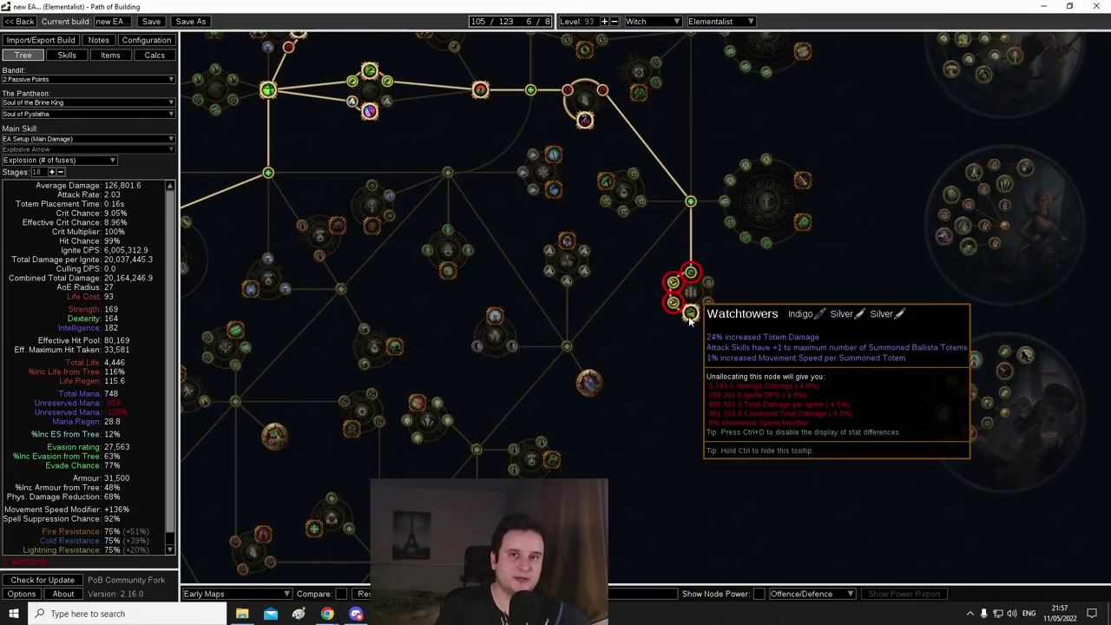
# Step: Switch to the Endgame passive tree and inspect the Reflexes evasion and spell suppression notable
pyautogui.scroll(-2, 690, 319)
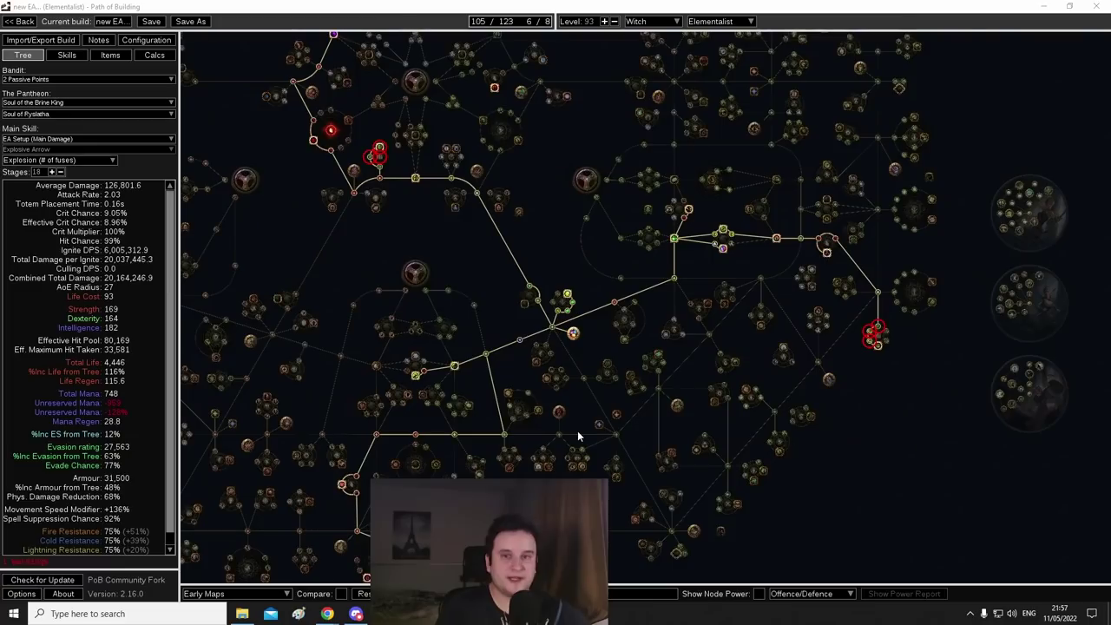
pyautogui.click(233, 594)
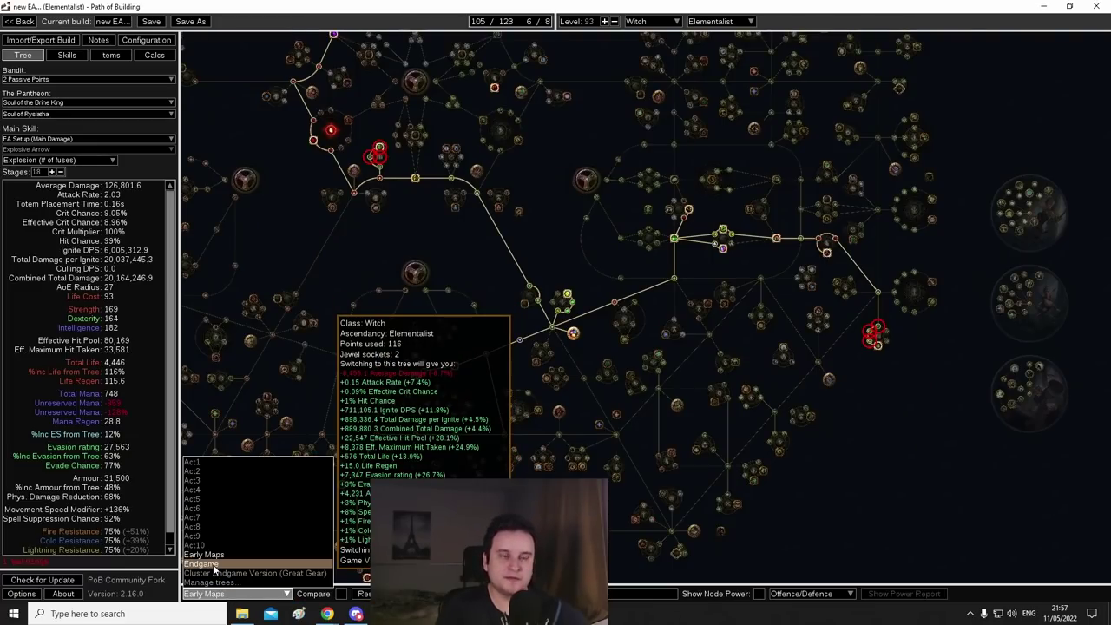
pyautogui.click(215, 564)
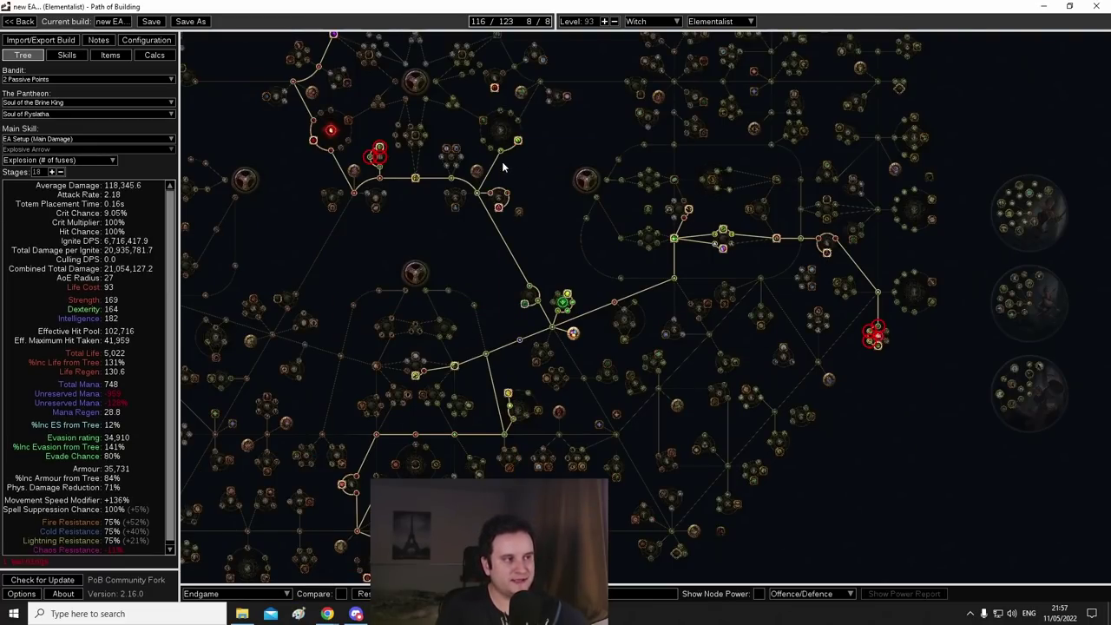
pyautogui.moveTo(518, 146)
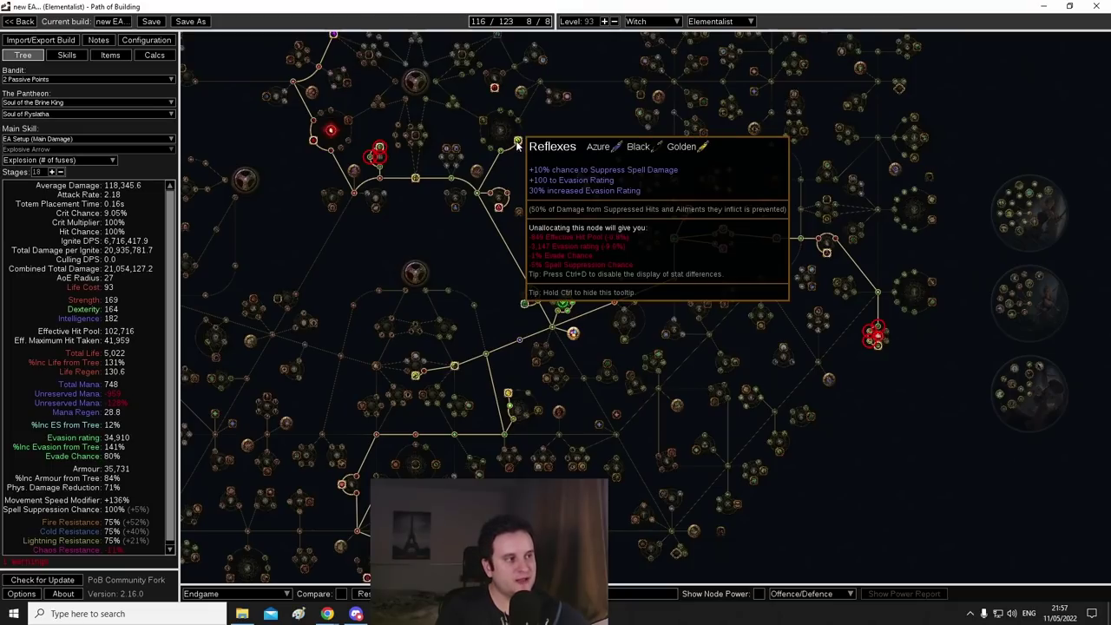
# Step: Examine the Endgame tree's allocated clusters from the southern totem area up to the northern Witch area and back to the centre
pyautogui.moveTo(534, 178); pyautogui.dragTo(546, 121)
pyautogui.scroll(4, 470, 340)
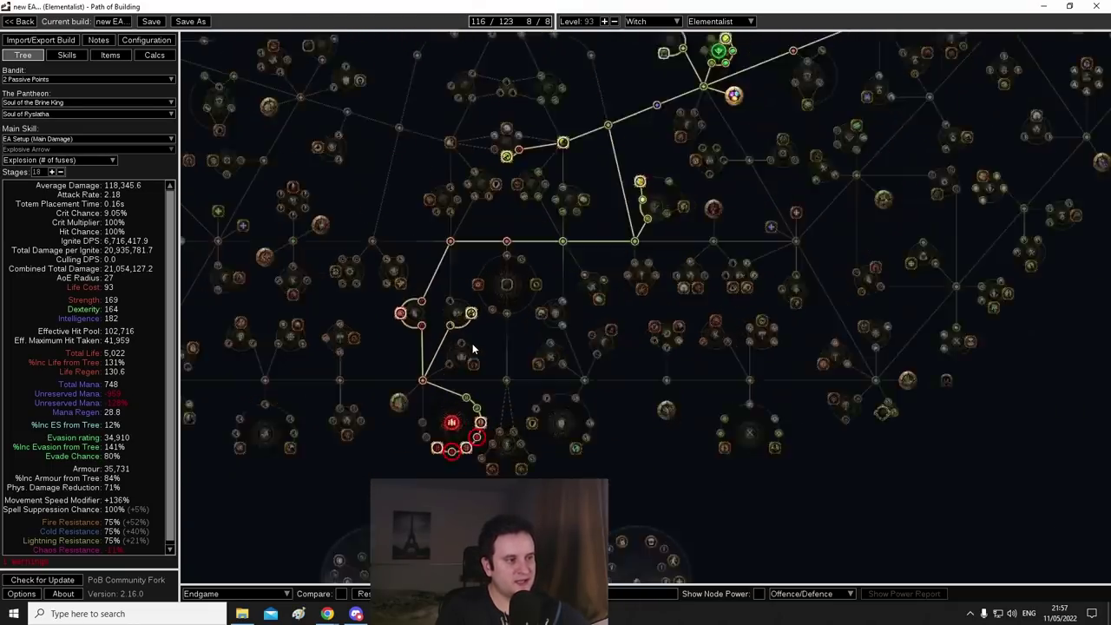
pyautogui.scroll(2, 472, 343)
pyautogui.scroll(-5, 472, 292)
pyautogui.moveTo(472, 293); pyautogui.dragTo(471, 475)
pyautogui.moveTo(405, 139); pyautogui.dragTo(406, 328)
pyautogui.scroll(2, 373, 214)
pyautogui.moveTo(370, 118); pyautogui.dragTo(358, 369)
pyautogui.moveTo(499, 294); pyautogui.dragTo(813, 432)
pyautogui.scroll(-1, 529, 421)
pyautogui.moveTo(872, 545); pyautogui.dragTo(539, 276)
pyautogui.moveTo(611, 480); pyautogui.dragTo(668, 214)
pyautogui.moveTo(626, 320); pyautogui.dragTo(544, 184)
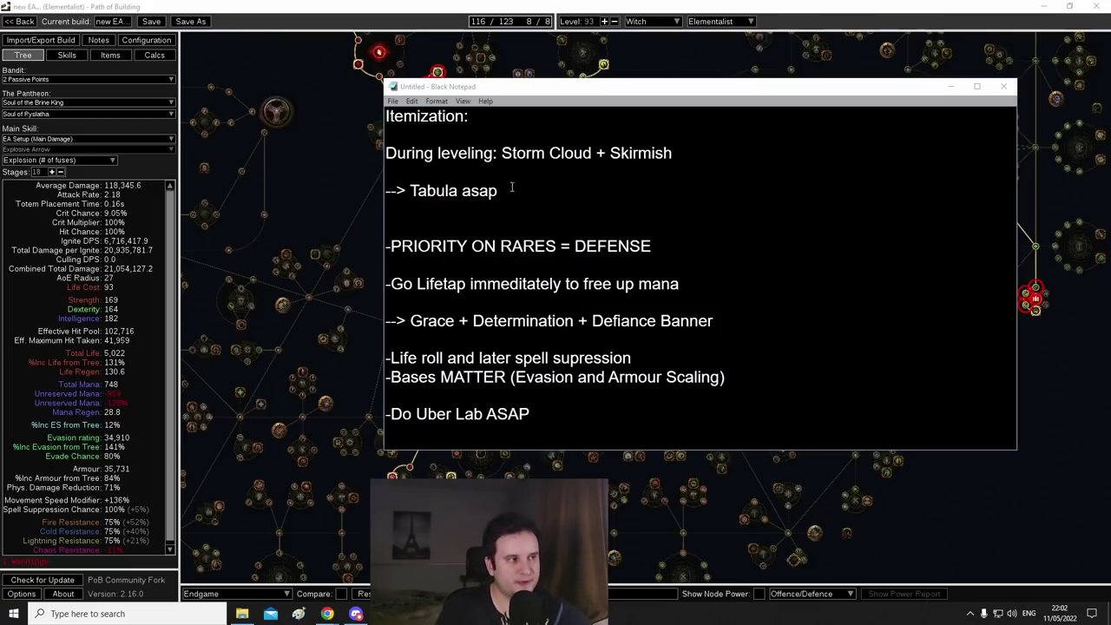
# Step: Highlight "Storm Cloud + Skirmish" in the leveling line of the Itemization notes
pyautogui.moveTo(474, 88); pyautogui.dragTo(473, 78)
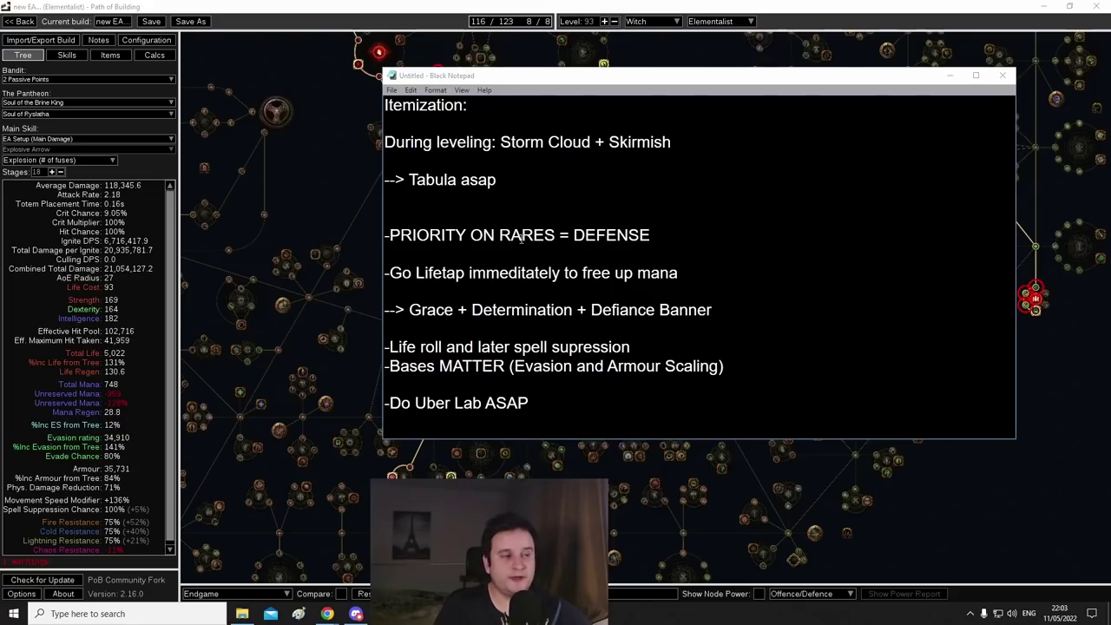
pyautogui.moveTo(499, 148); pyautogui.dragTo(684, 143)
pyautogui.click(684, 143)
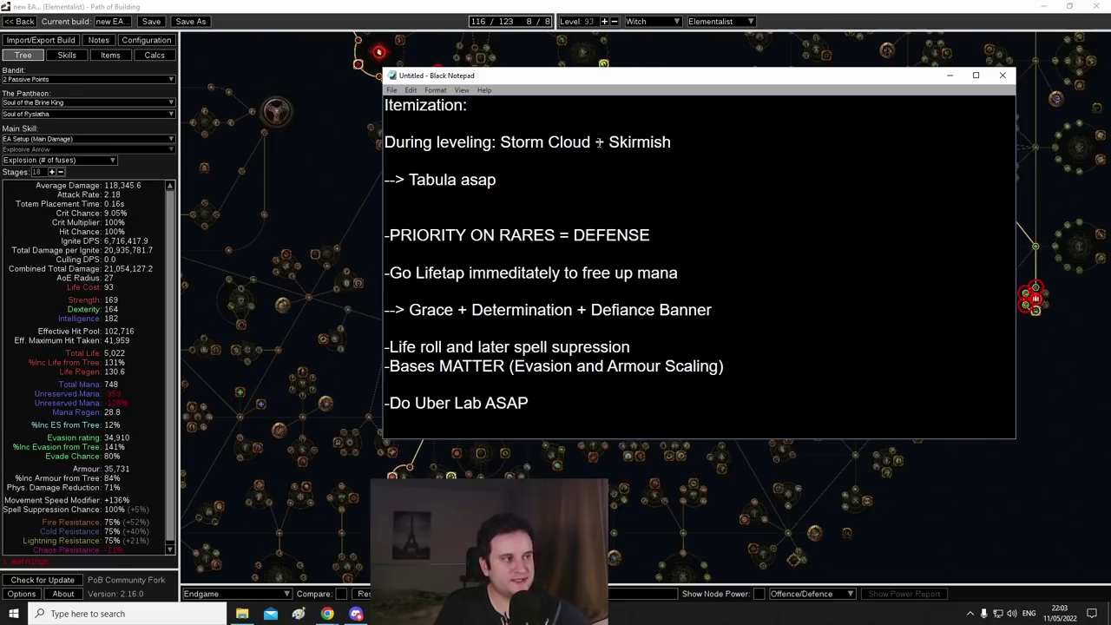
pyautogui.moveTo(501, 146); pyautogui.dragTo(681, 144)
pyautogui.click(700, 151)
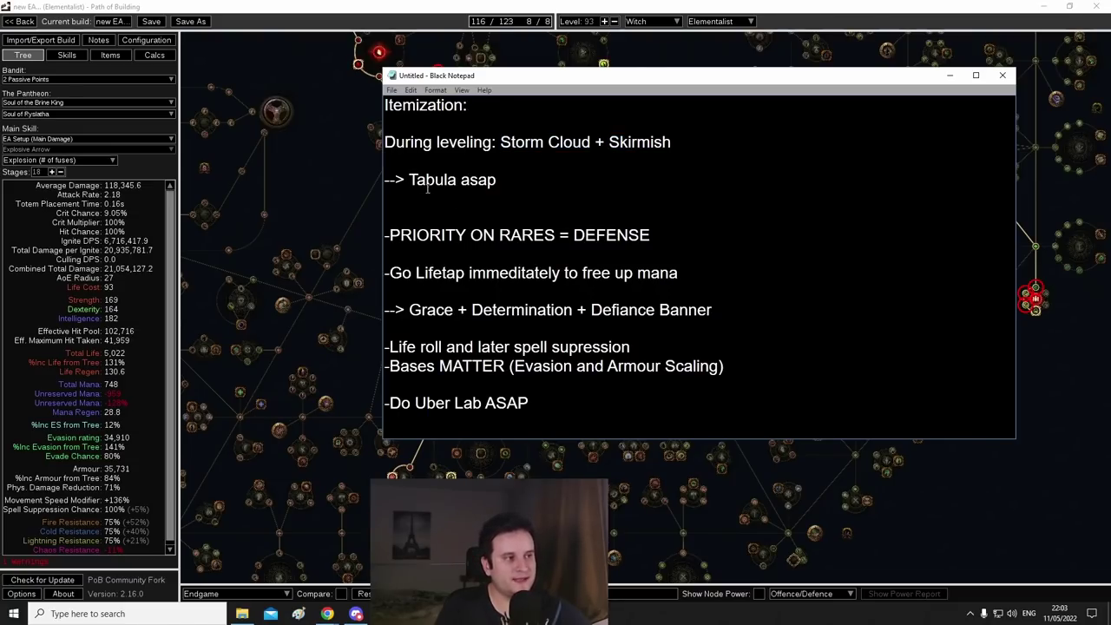
# Step: Highlight "Tabula asap" and the "PRIORITY ON RARES = DEFENSE" line in the Itemization notes
pyautogui.moveTo(410, 184); pyautogui.dragTo(518, 184)
pyautogui.click(518, 187)
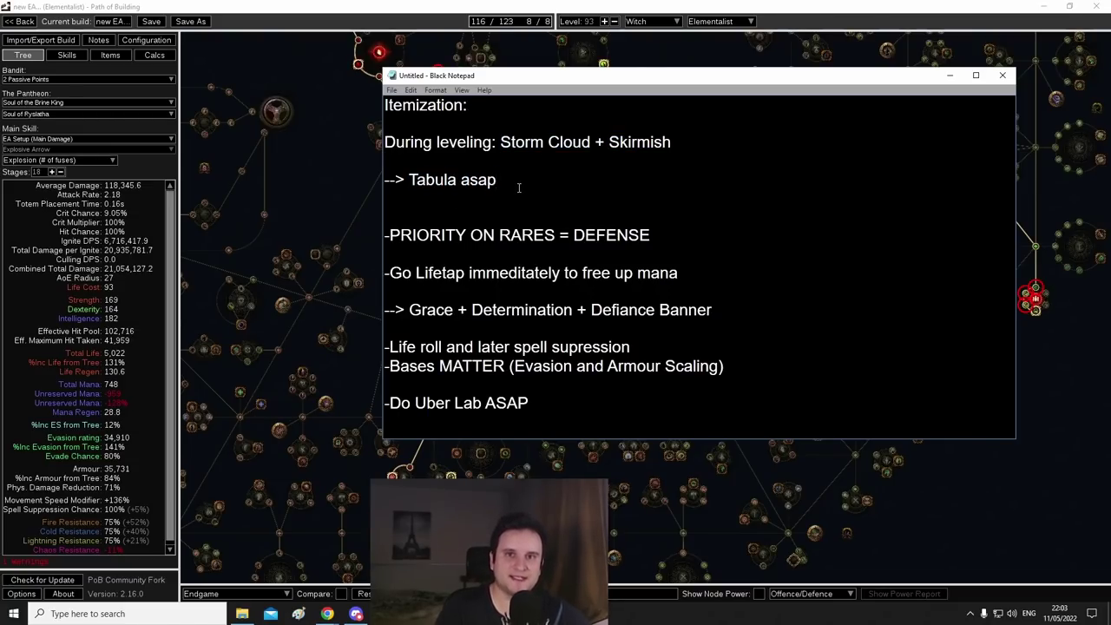
pyautogui.moveTo(410, 183); pyautogui.dragTo(504, 184)
pyautogui.click(502, 184)
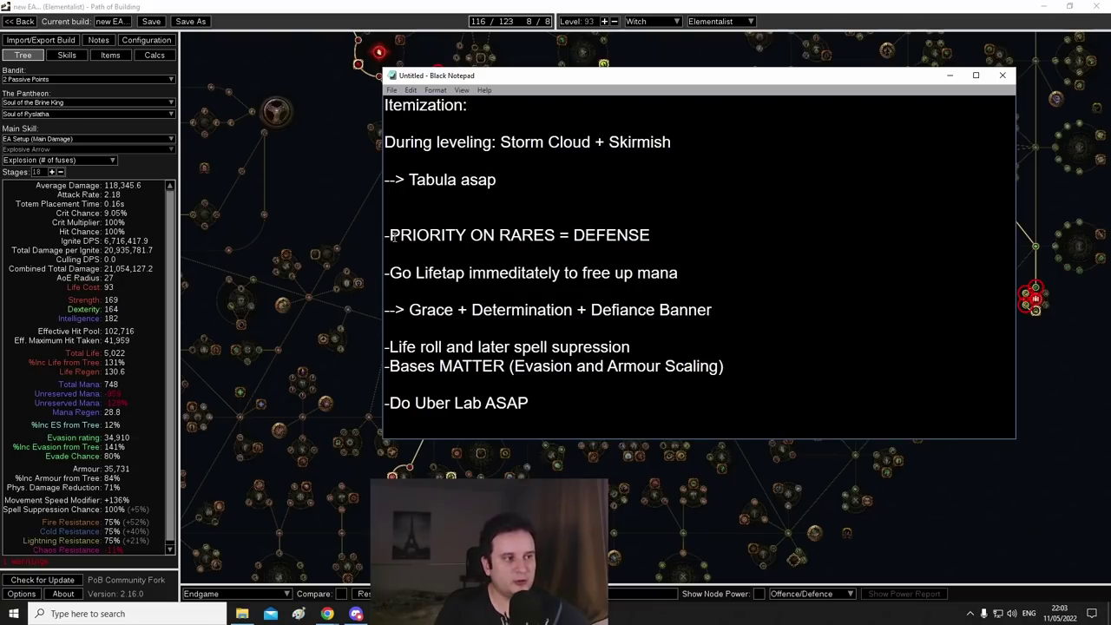
pyautogui.moveTo(389, 236); pyautogui.dragTo(684, 239)
pyautogui.click(685, 240)
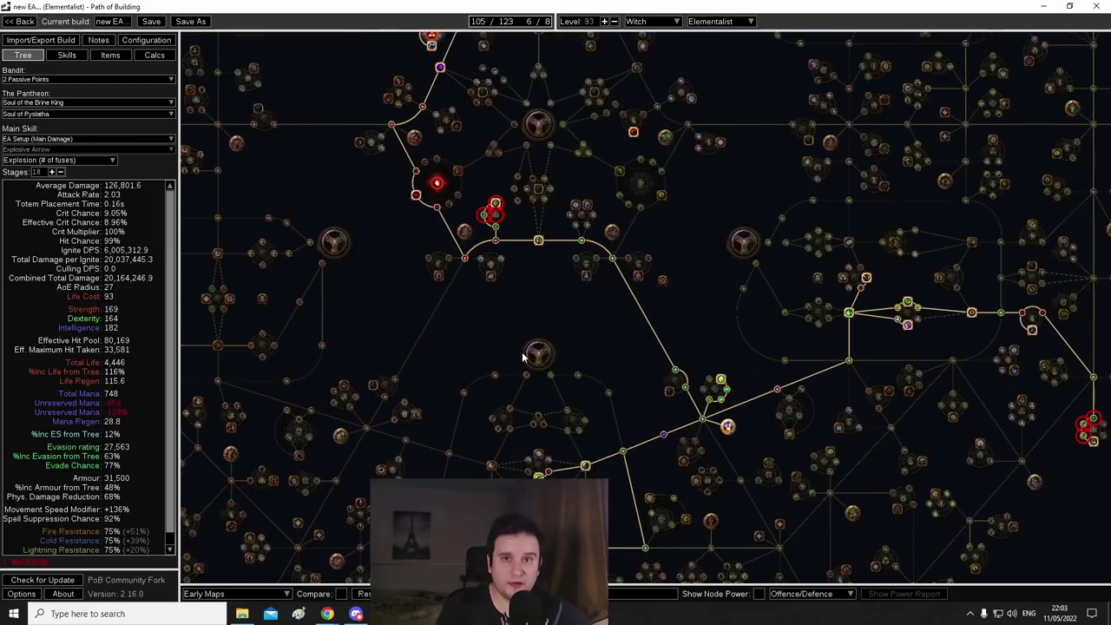
# Step: Switch the displayed passive tree to Act10
pyautogui.scroll(-2, 524, 413)
pyautogui.moveTo(522, 357); pyautogui.dragTo(441, 253)
pyautogui.scroll(1, 439, 264)
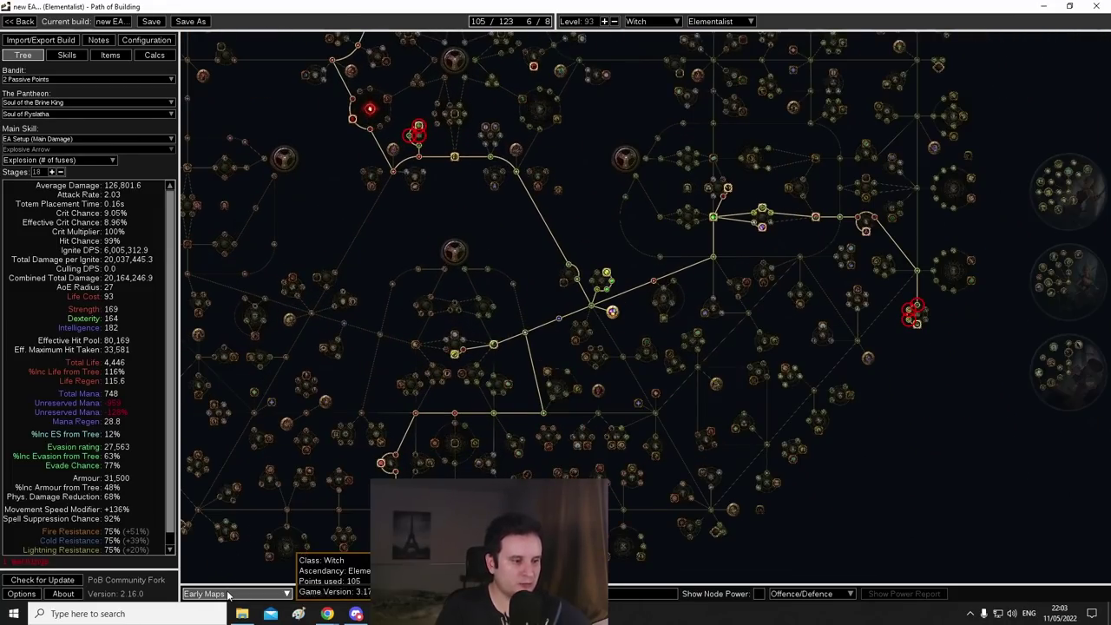
pyautogui.click(235, 594)
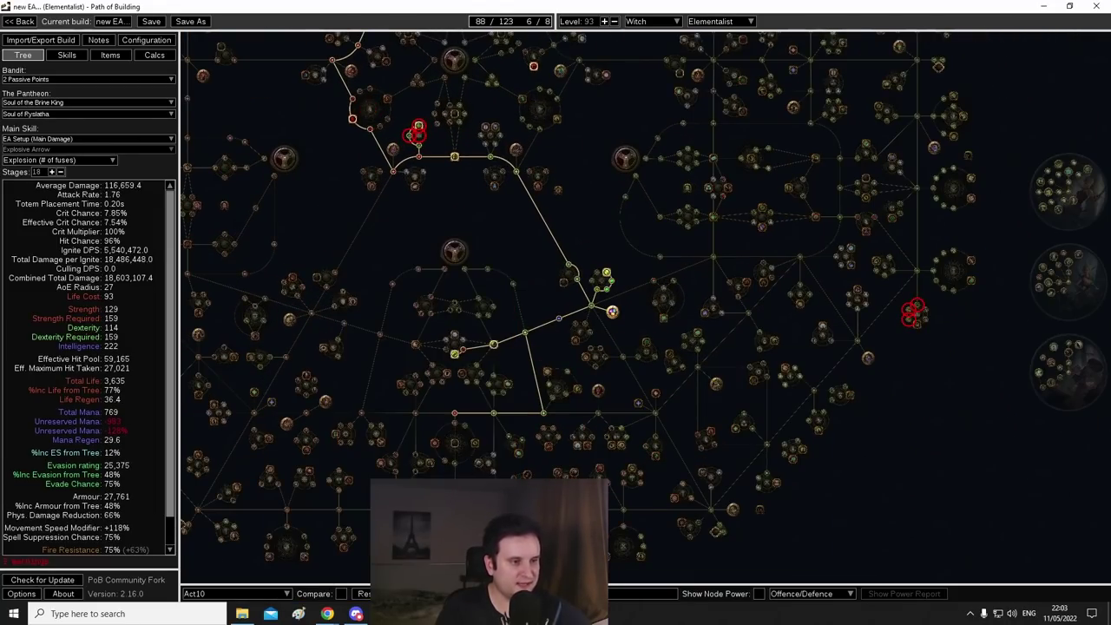
pyautogui.moveTo(413, 256); pyautogui.dragTo(409, 322)
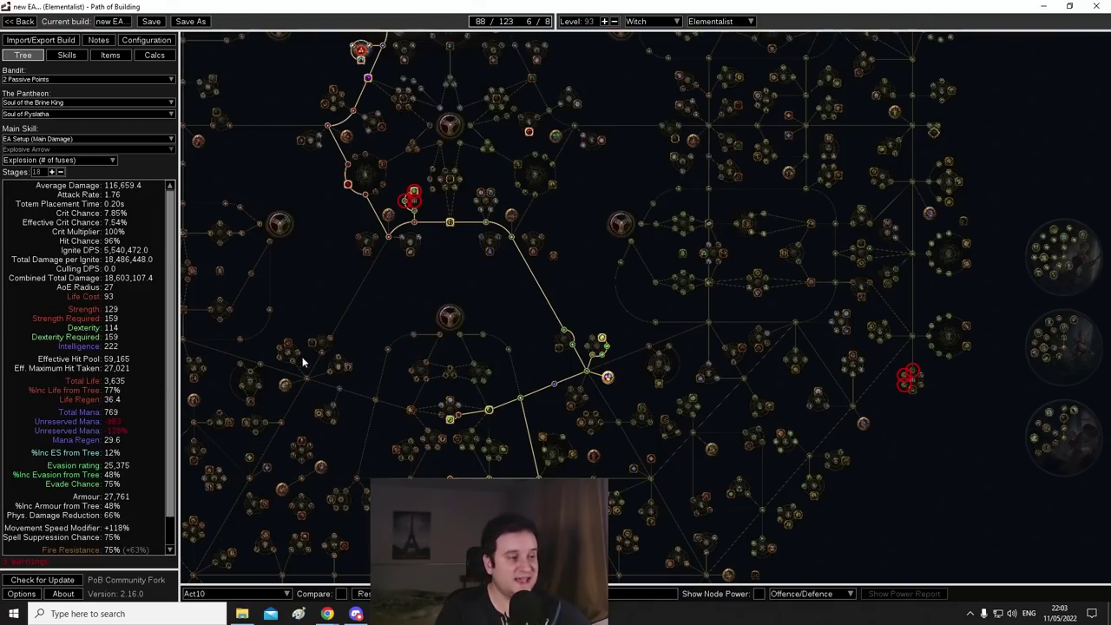
# Step: Follow the Act10 tree north and examine the allocated clusters above the Witch start
pyautogui.moveTo(391, 291); pyautogui.dragTo(347, 236)
pyautogui.moveTo(371, 274); pyautogui.dragTo(508, 473)
pyautogui.moveTo(403, 245); pyautogui.dragTo(505, 556)
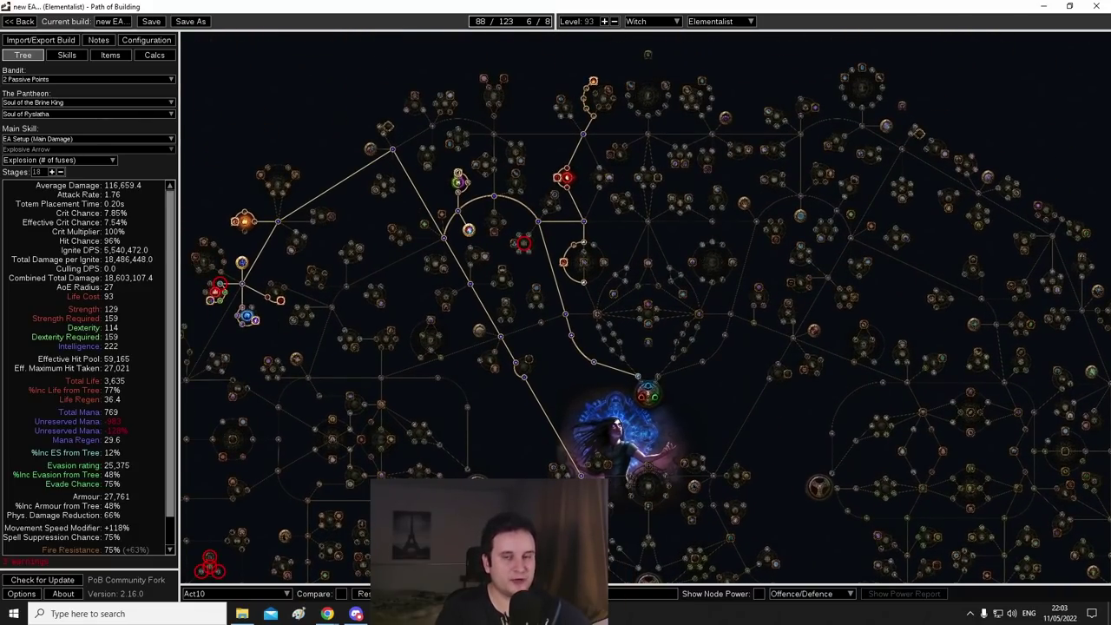
pyautogui.scroll(3, 486, 224)
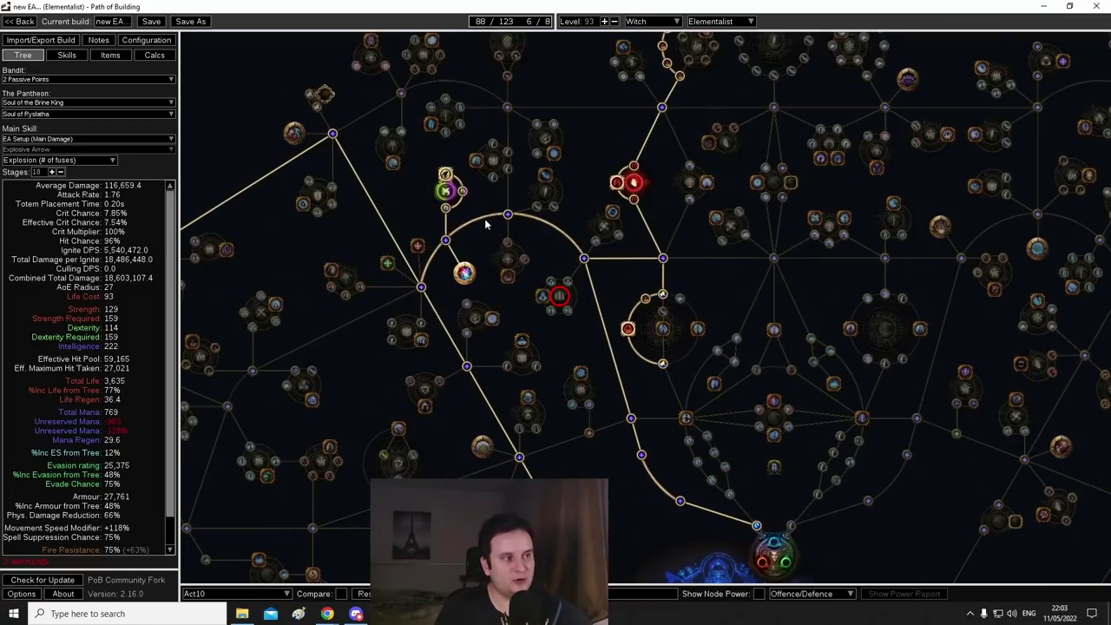
pyautogui.moveTo(483, 234); pyautogui.dragTo(509, 234)
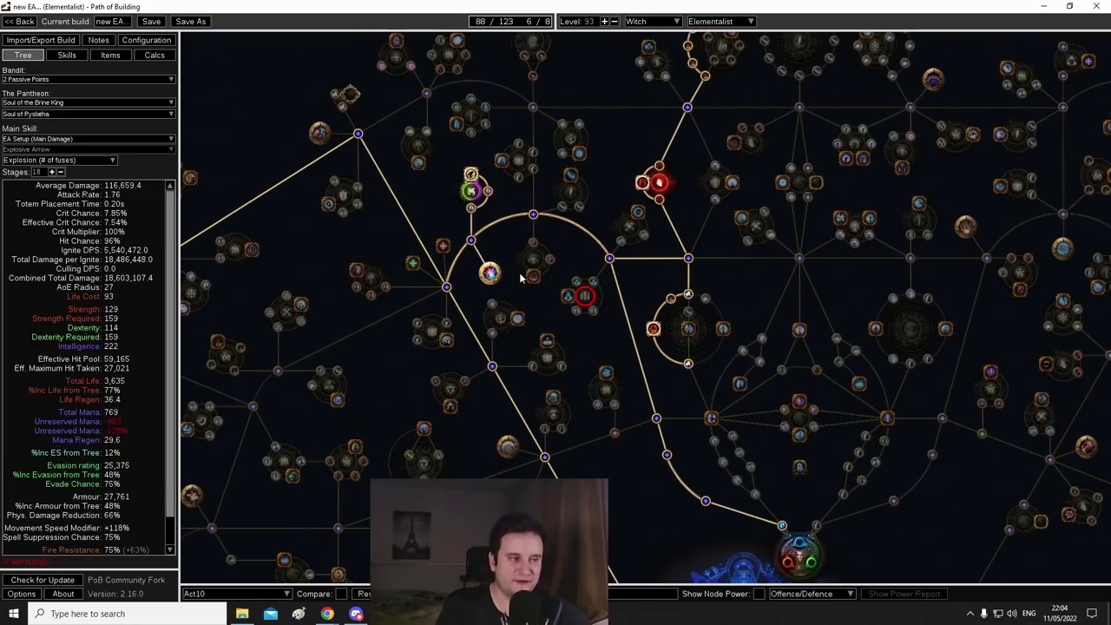
# Step: Follow the Act10 path south from the Witch start and inspect the Profane Chemistry life notable
pyautogui.moveTo(519, 497); pyautogui.dragTo(497, 230)
pyautogui.moveTo(511, 460); pyautogui.dragTo(468, 282)
pyautogui.moveTo(501, 376); pyautogui.dragTo(433, 246)
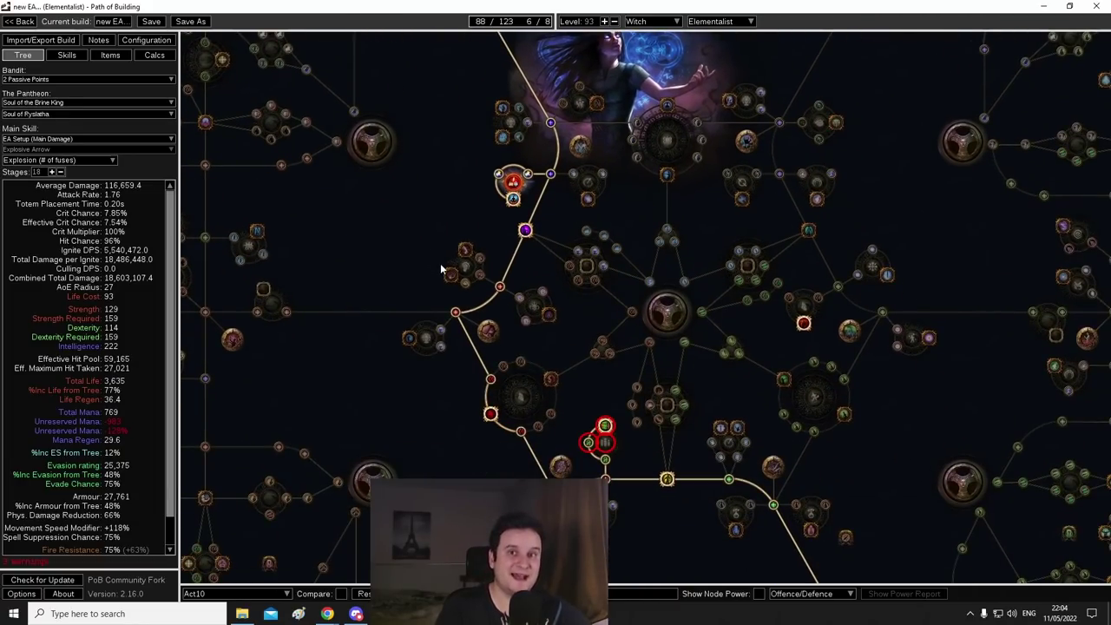
pyautogui.moveTo(419, 491); pyautogui.dragTo(404, 360)
pyautogui.moveTo(589, 477); pyautogui.dragTo(389, 326)
pyautogui.moveTo(595, 253)
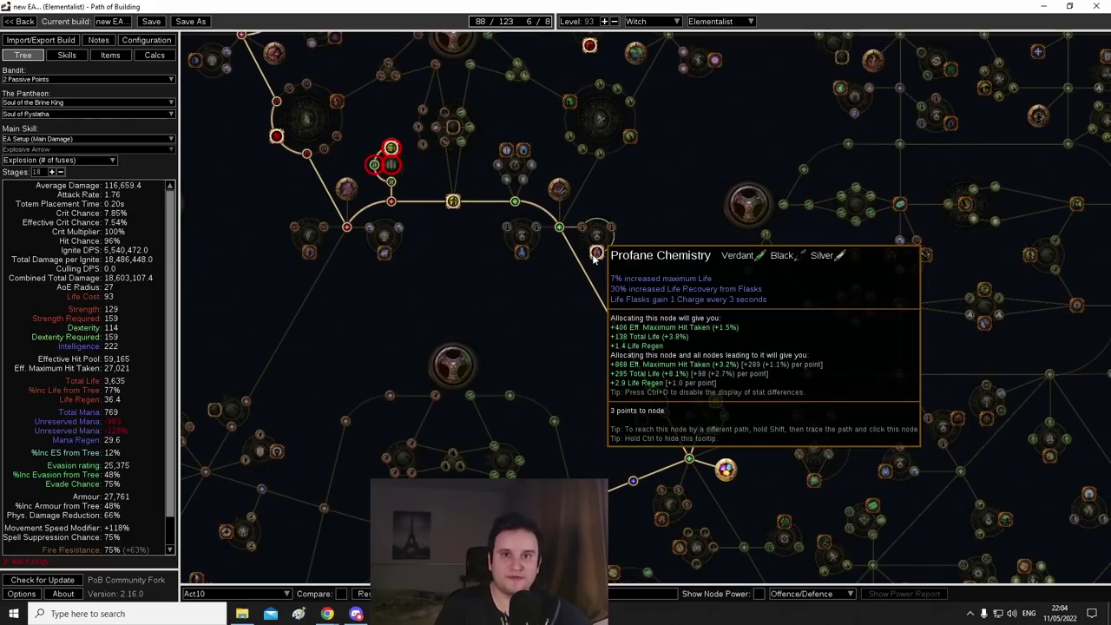
# Step: Continue along the Act10 path to the southern edge of the tree and inspect the Retaliation shield notable
pyautogui.moveTo(542, 361); pyautogui.dragTo(502, 391)
pyautogui.scroll(-2, 516, 387)
pyautogui.scroll(2, 345, 329)
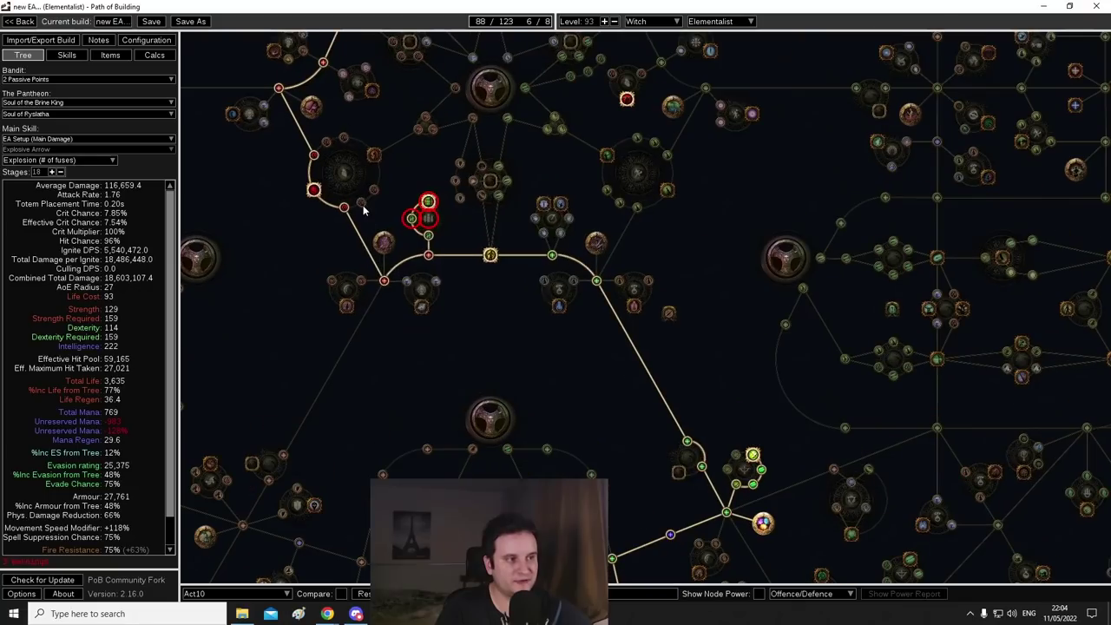
pyautogui.click(365, 205)
pyautogui.moveTo(492, 362); pyautogui.dragTo(500, 187)
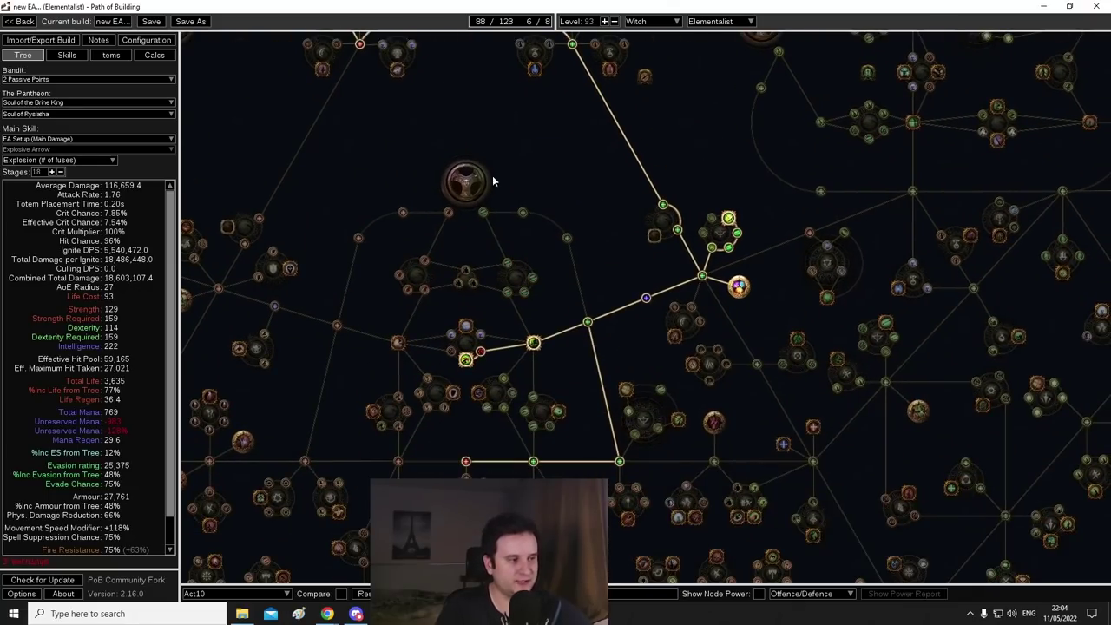
pyautogui.moveTo(568, 342); pyautogui.dragTo(493, 130)
pyautogui.moveTo(508, 261); pyautogui.dragTo(548, 191)
pyautogui.moveTo(436, 407); pyautogui.dragTo(521, 322)
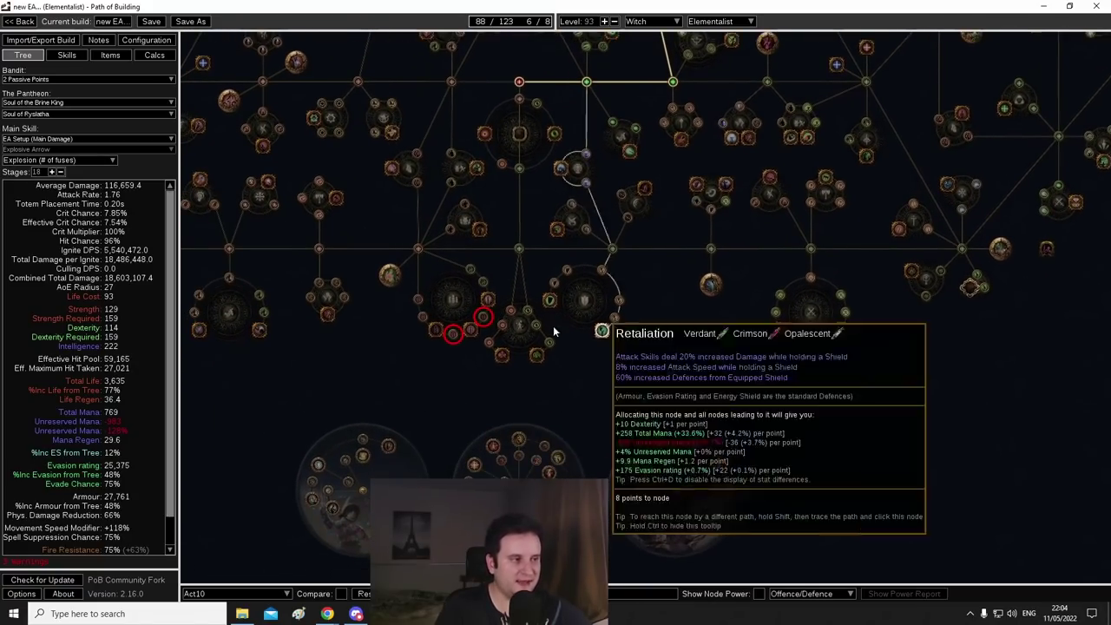
# Step: Examine the eastern side of the Act10 tree around the unallocated outer totem cluster
pyautogui.moveTo(938, 368); pyautogui.dragTo(574, 454)
pyautogui.moveTo(878, 160); pyautogui.dragTo(513, 421)
pyautogui.moveTo(677, 284)
pyautogui.mouseDown()
pyautogui.moveTo(590, 380)
pyautogui.moveTo(684, 276)
pyautogui.mouseUp()
pyautogui.moveTo(578, 231); pyautogui.dragTo(742, 318)
pyautogui.scroll(-1, 741, 318)
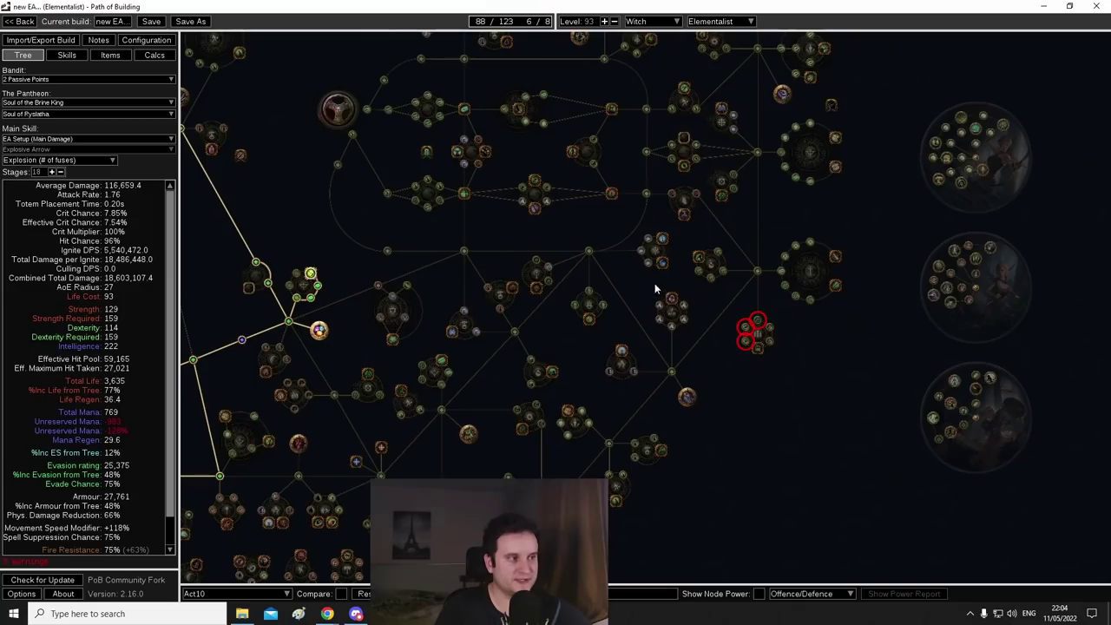
pyautogui.moveTo(535, 255); pyautogui.dragTo(561, 267)
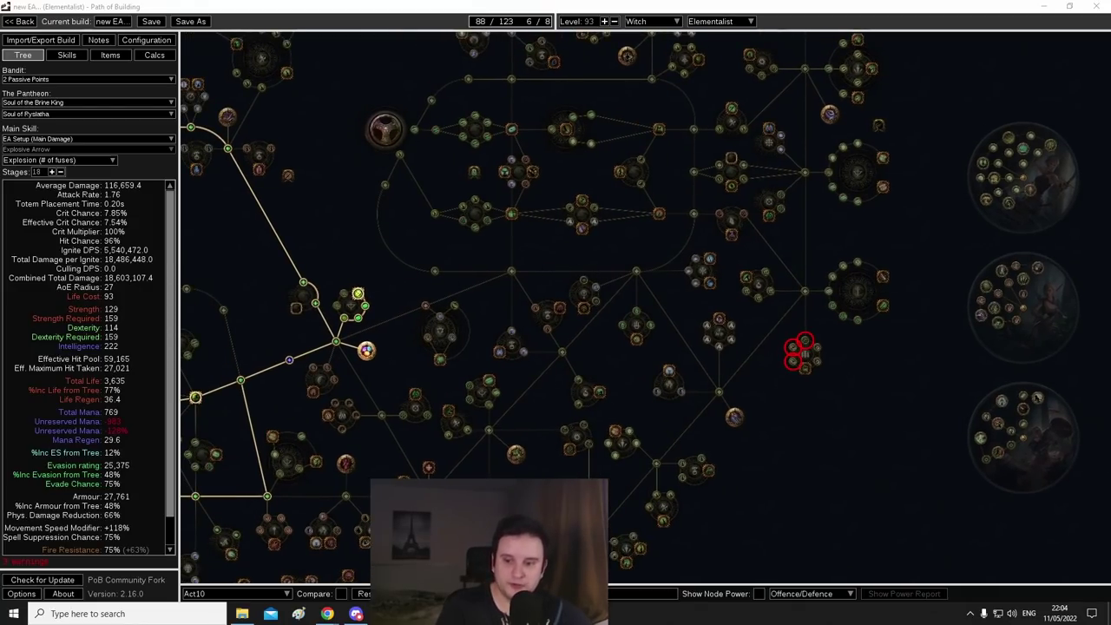
# Step: Return to the Itemization notes in Black Notepad, highlight the rares priority line, and add a space before "Go Lifetap"
pyautogui.hotkey('alt', 'Tab')
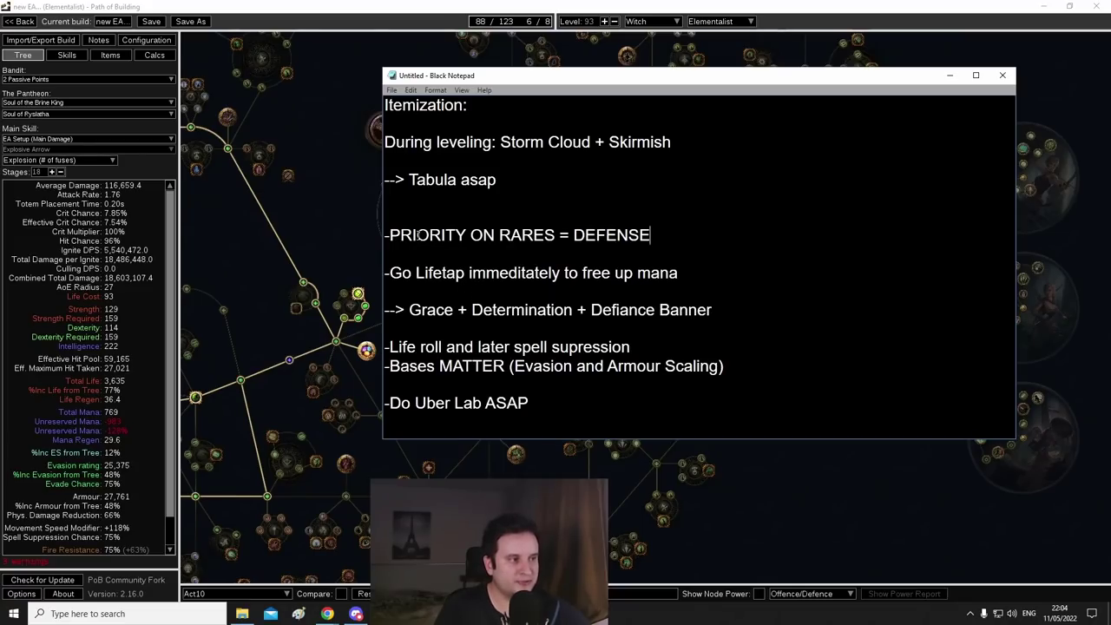
pyautogui.moveTo(414, 235); pyautogui.dragTo(685, 236)
pyautogui.click(685, 236)
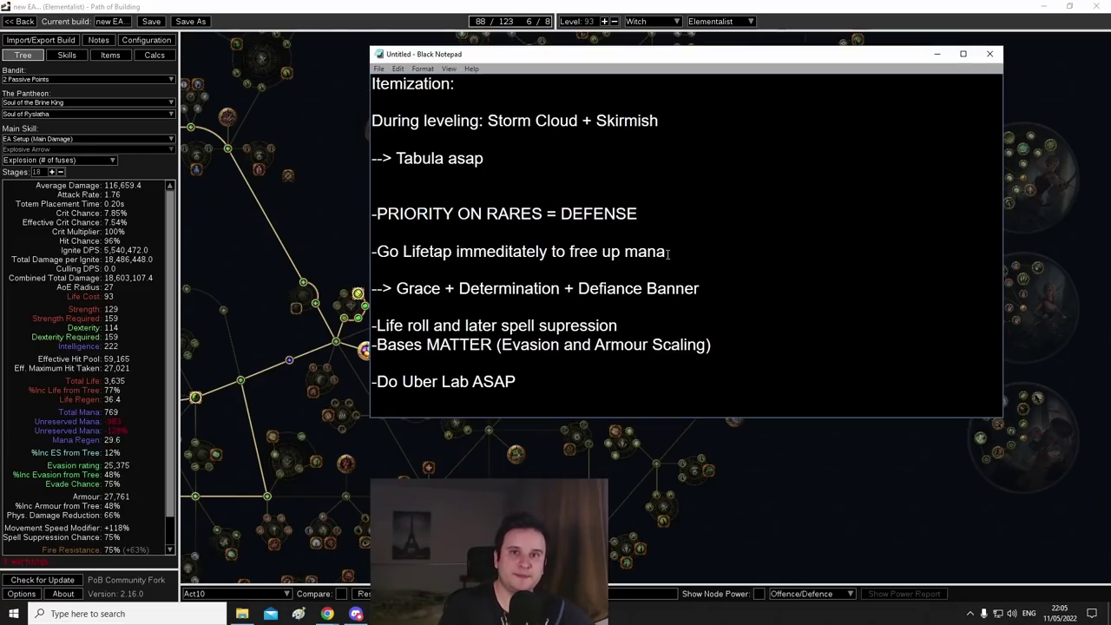
pyautogui.click(380, 250)
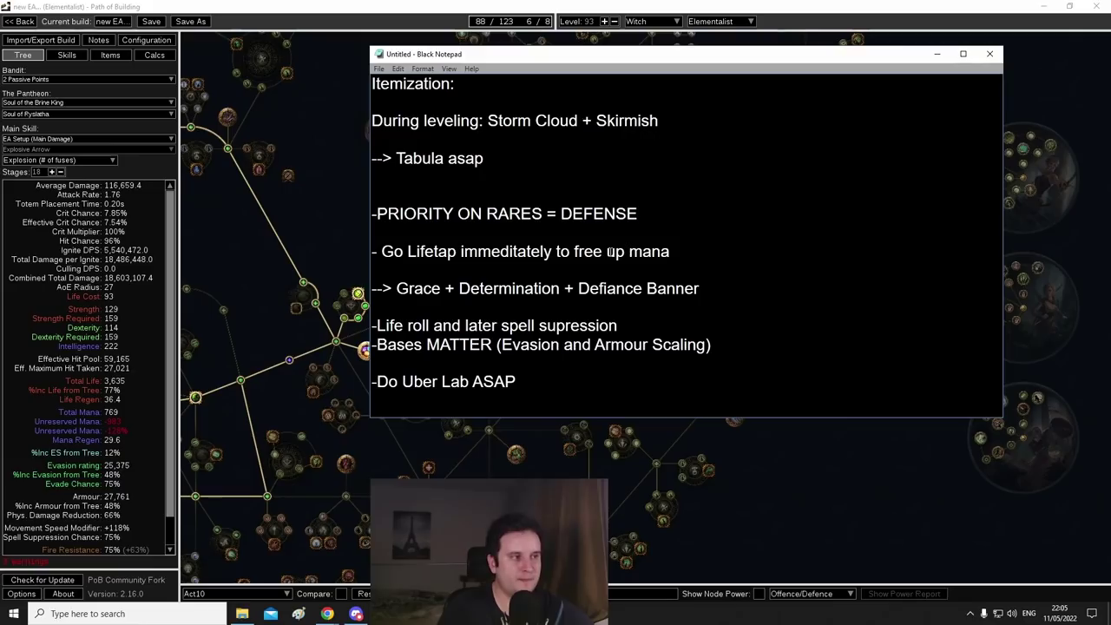
# Step: Highlight "Tabula asap" again in the notes, followed by the word "Tabula" alone
pyautogui.moveTo(396, 159); pyautogui.dragTo(490, 162)
pyautogui.click(491, 163)
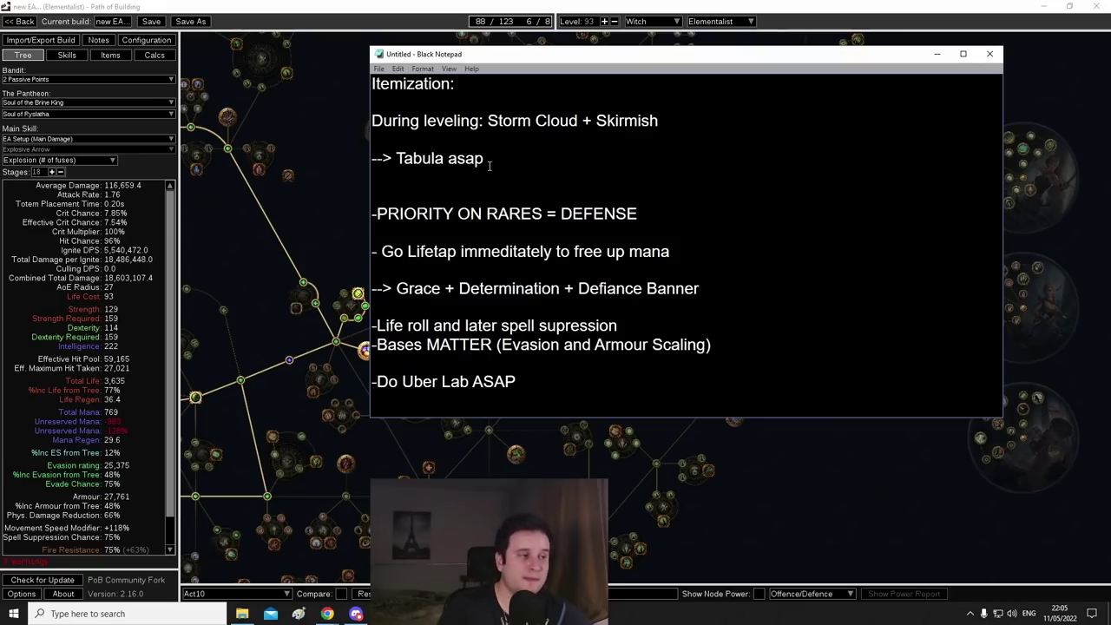
pyautogui.moveTo(442, 158); pyautogui.dragTo(397, 159)
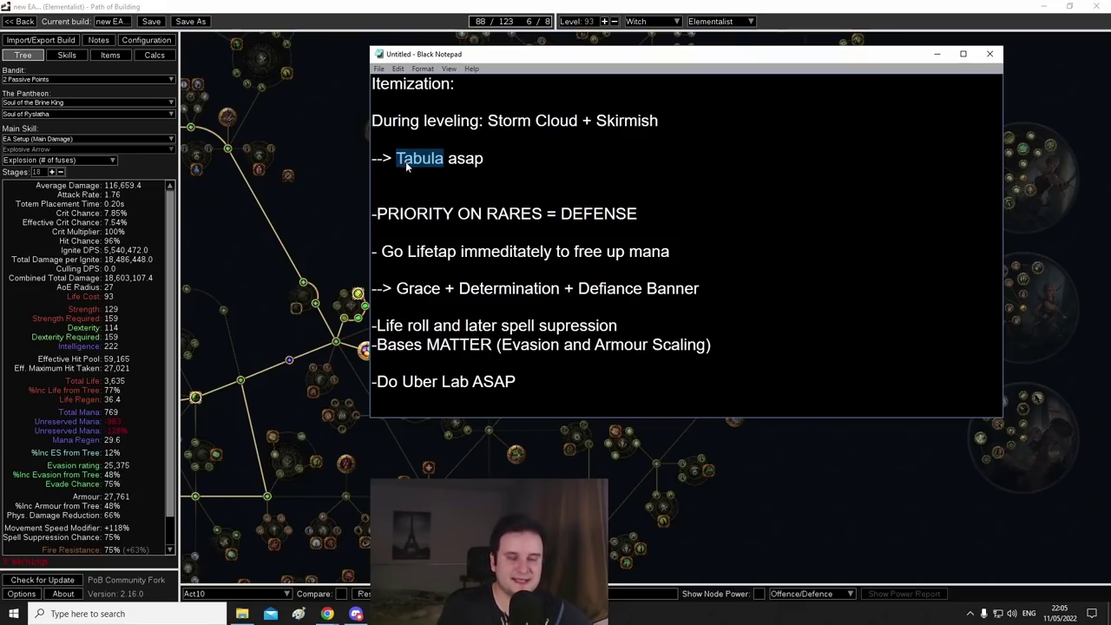
pyautogui.click(404, 165)
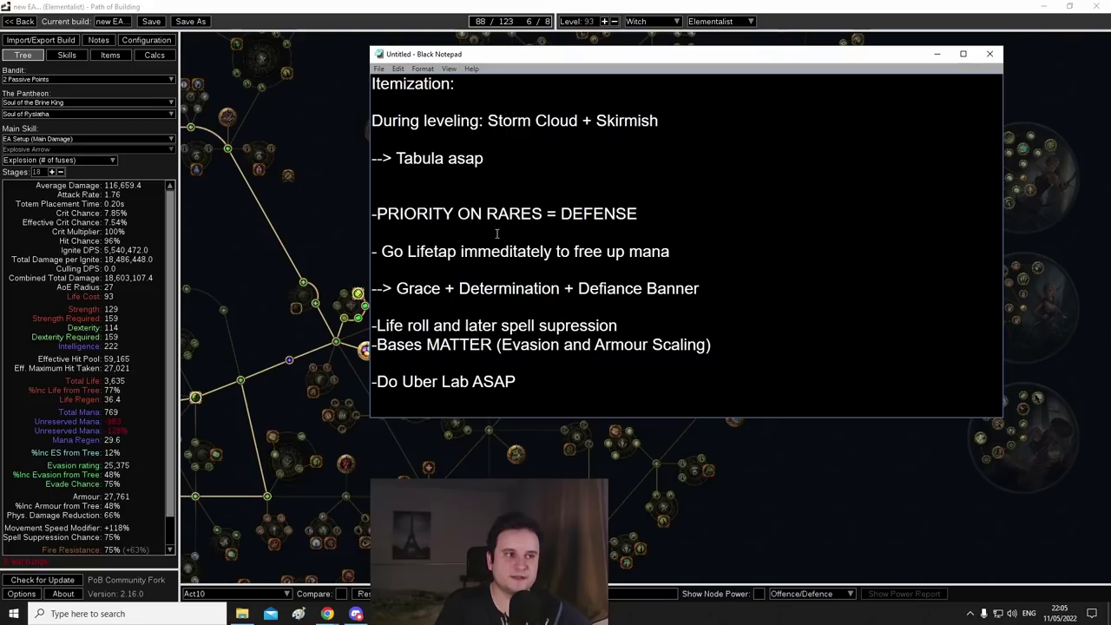
# Step: Highlight the "Go Lifetap" line and the "Grace + Determination + Defiance Banner" line in the notes
pyautogui.moveTo(374, 254); pyautogui.dragTo(677, 248)
pyautogui.click(677, 249)
pyautogui.moveTo(397, 288); pyautogui.dragTo(708, 294)
pyautogui.click(711, 294)
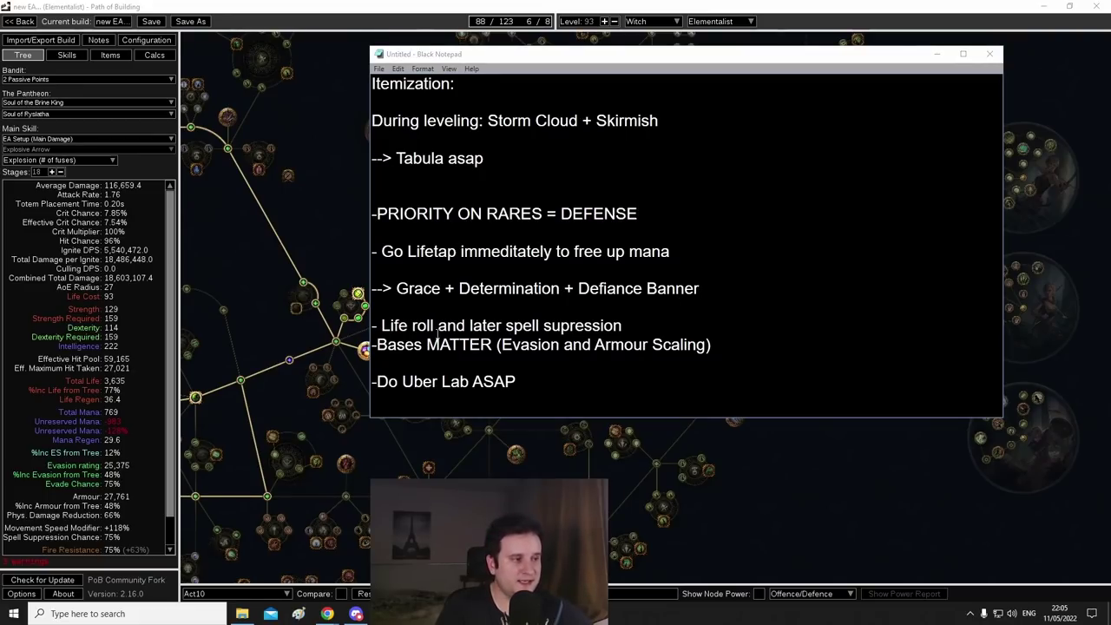
# Step: Highlight the "Life roll and later spell supression" line, followed by just the words "Life roll"
pyautogui.moveTo(382, 326); pyautogui.dragTo(633, 325)
pyautogui.click(632, 326)
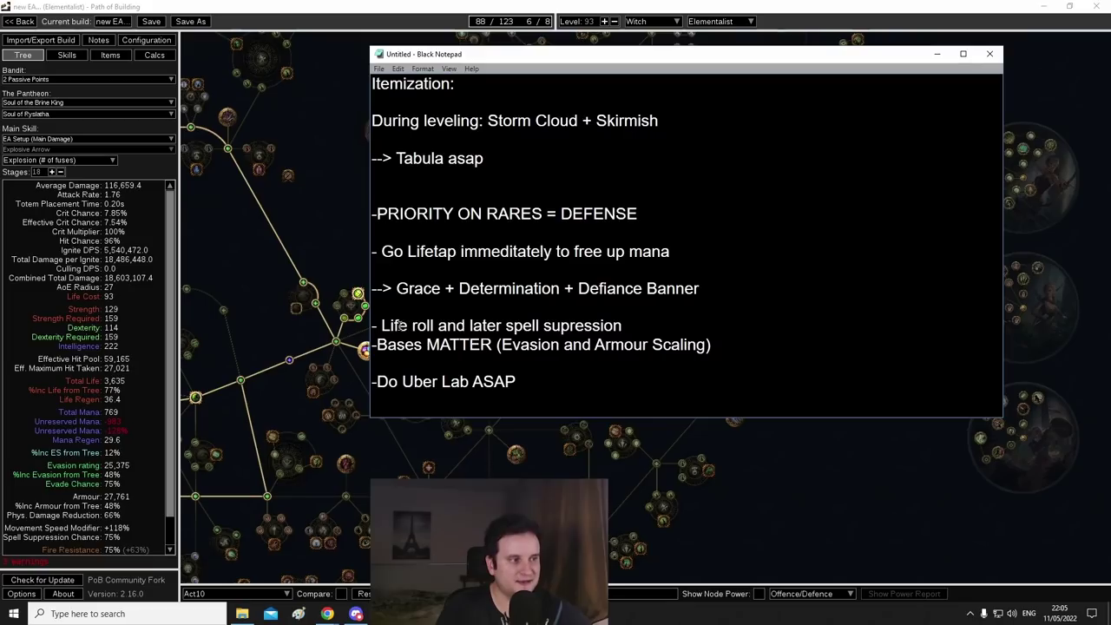
pyautogui.click(382, 326)
pyautogui.moveTo(382, 325); pyautogui.dragTo(436, 327)
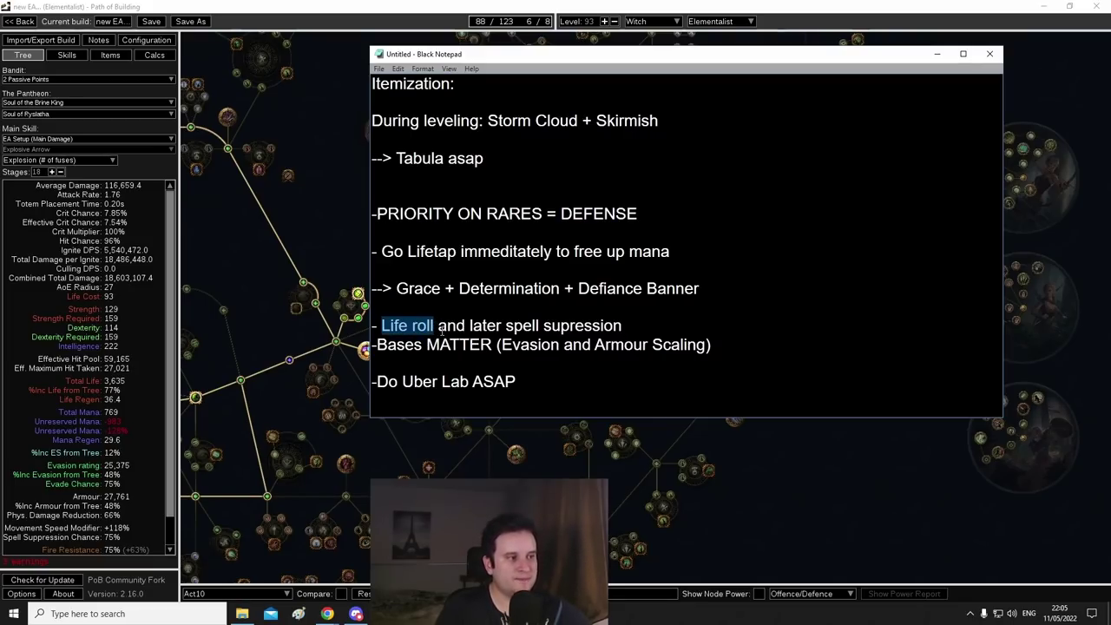
# Step: Move the notes window higher and highlight the full "Life roll and later spell supression" line once more
pyautogui.moveTo(553, 54); pyautogui.dragTo(547, 33)
pyautogui.click(670, 196)
pyautogui.moveTo(376, 305); pyautogui.dragTo(621, 304)
pyautogui.click(621, 304)
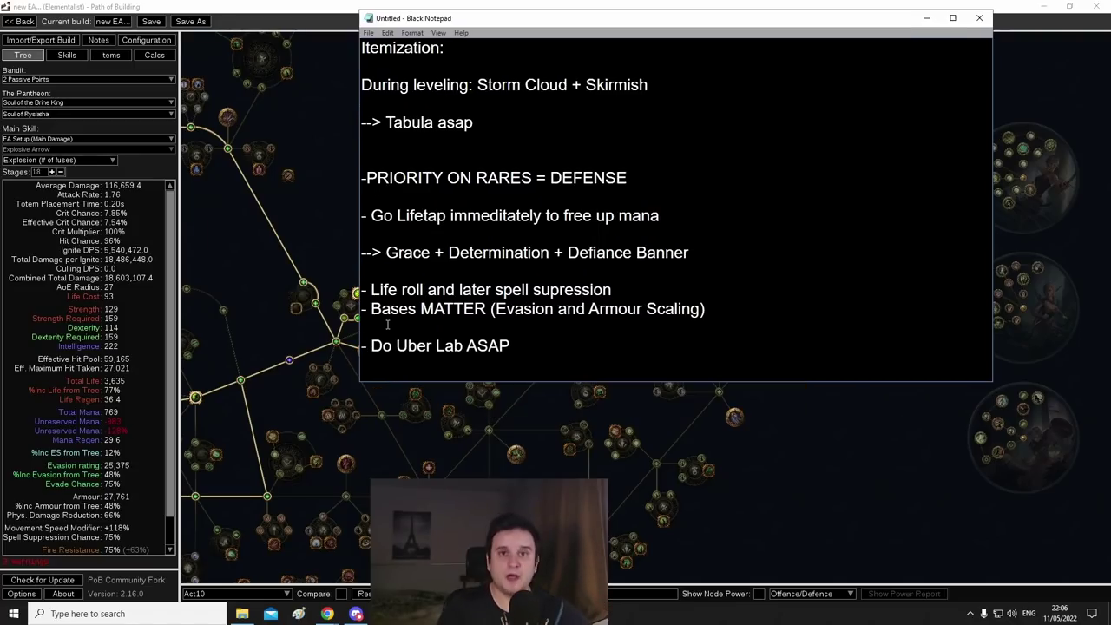
# Step: Highlight the "Bases MATTER (Evasion and Armour Scaling)" line and the "Grace + Determination + Defiance Banner" line in the notes
pyautogui.moveTo(371, 309); pyautogui.dragTo(701, 309)
pyautogui.click(493, 309)
pyautogui.click(701, 309)
pyautogui.moveTo(385, 251); pyautogui.dragTo(689, 251)
pyautogui.click(689, 251)
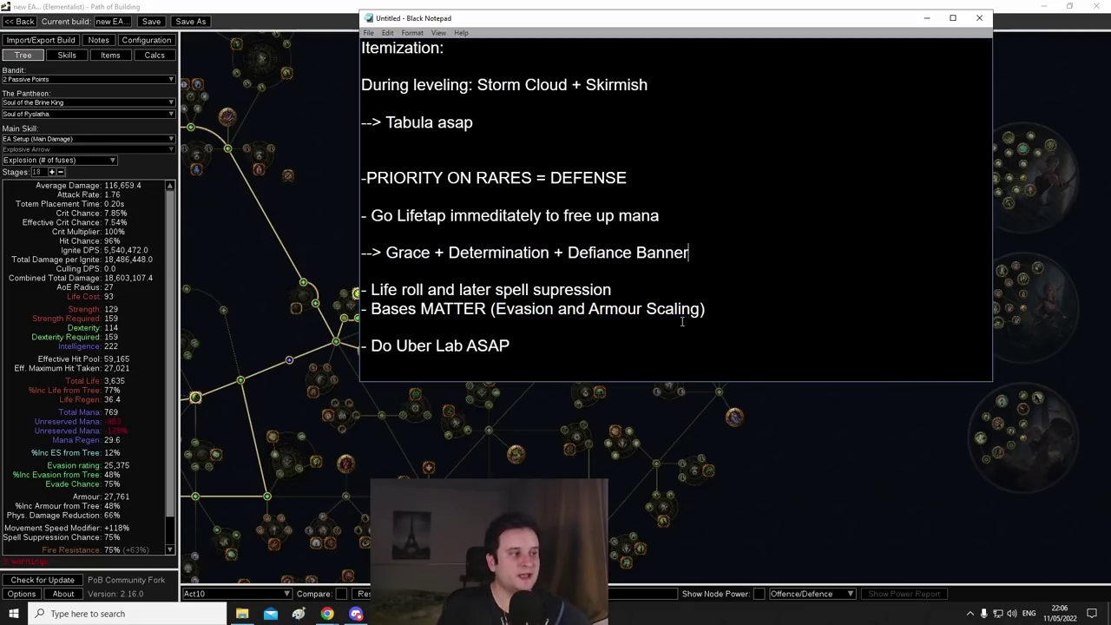
# Step: Highlight just the "Evasion and Armour Scaling" wording within the bases line, and clear the highlight
pyautogui.moveTo(495, 309); pyautogui.dragTo(705, 310)
pyautogui.click(705, 309)
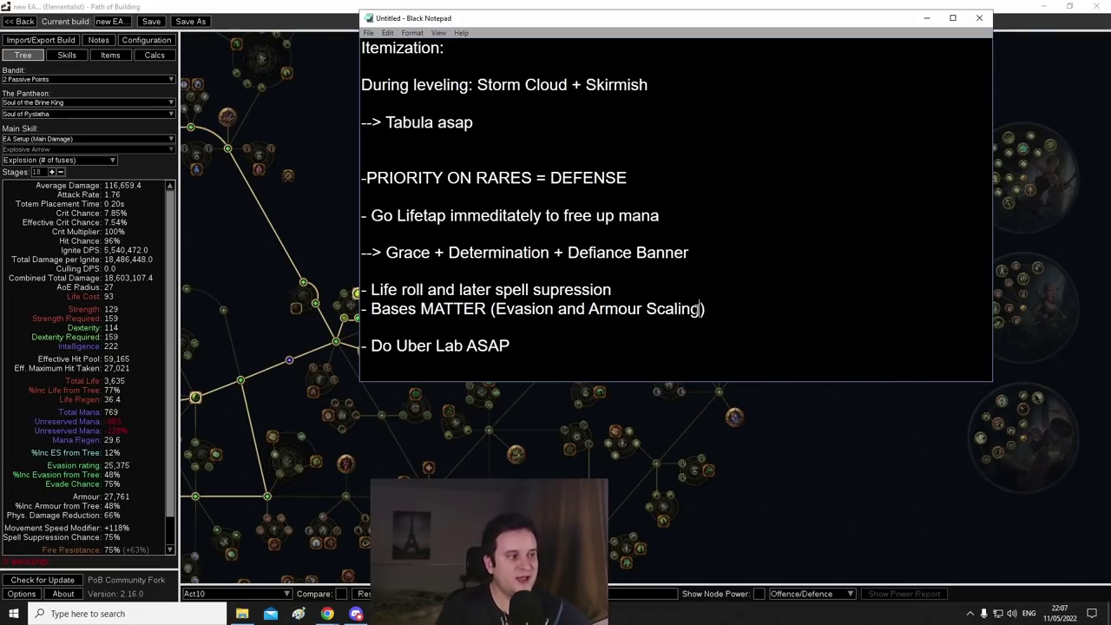
pyautogui.moveTo(700, 309); pyautogui.dragTo(495, 309)
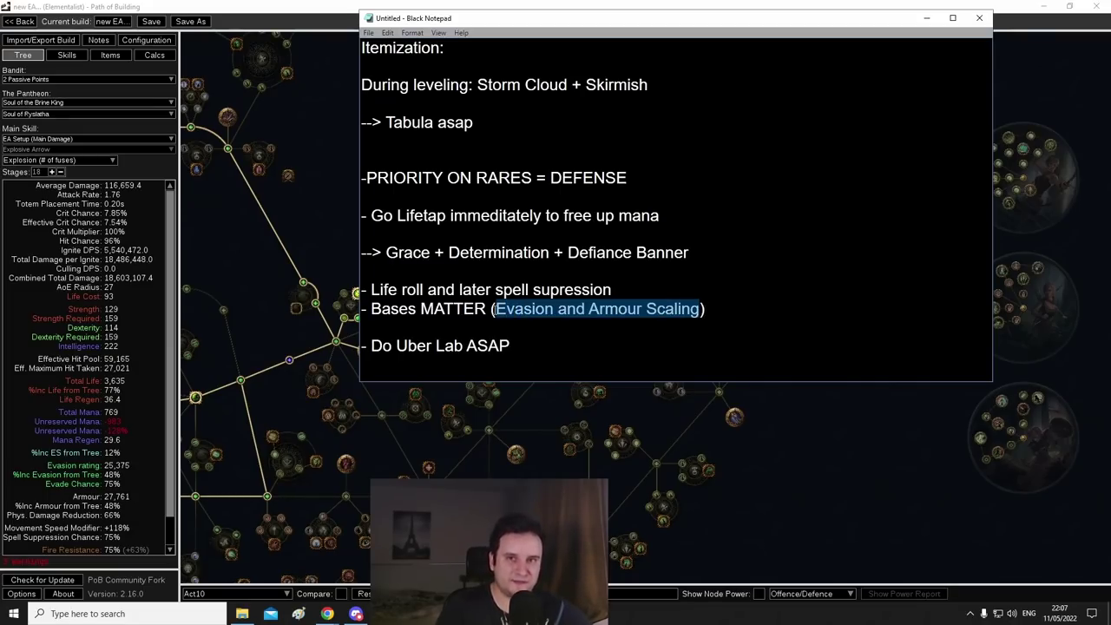
pyautogui.click(587, 320)
# Step: Highlight the "Do Uber Lab ASAP" line and inspect the Bastion of Elements node in the Elementalist ascendancy
pyautogui.moveTo(371, 346); pyautogui.dragTo(522, 345)
pyautogui.click(522, 345)
pyautogui.moveTo(318, 226); pyautogui.dragTo(627, 558)
pyautogui.moveTo(630, 253); pyautogui.dragTo(632, 475)
pyautogui.moveTo(495, 87); pyautogui.dragTo(487, 454)
pyautogui.scroll(5, 489, 255)
pyautogui.moveTo(565, 310); pyautogui.dragTo(539, 367)
pyautogui.moveTo(606, 125)
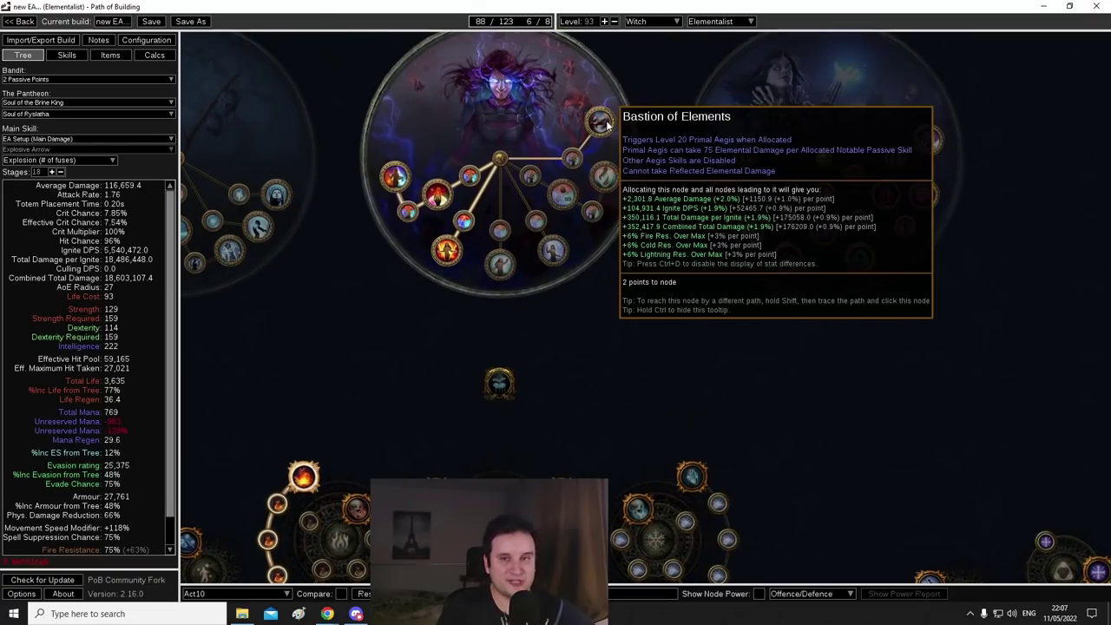
# Step: Switch the passive tree to Endgame and inspect its Bastion of Elements node
pyautogui.click(232, 594)
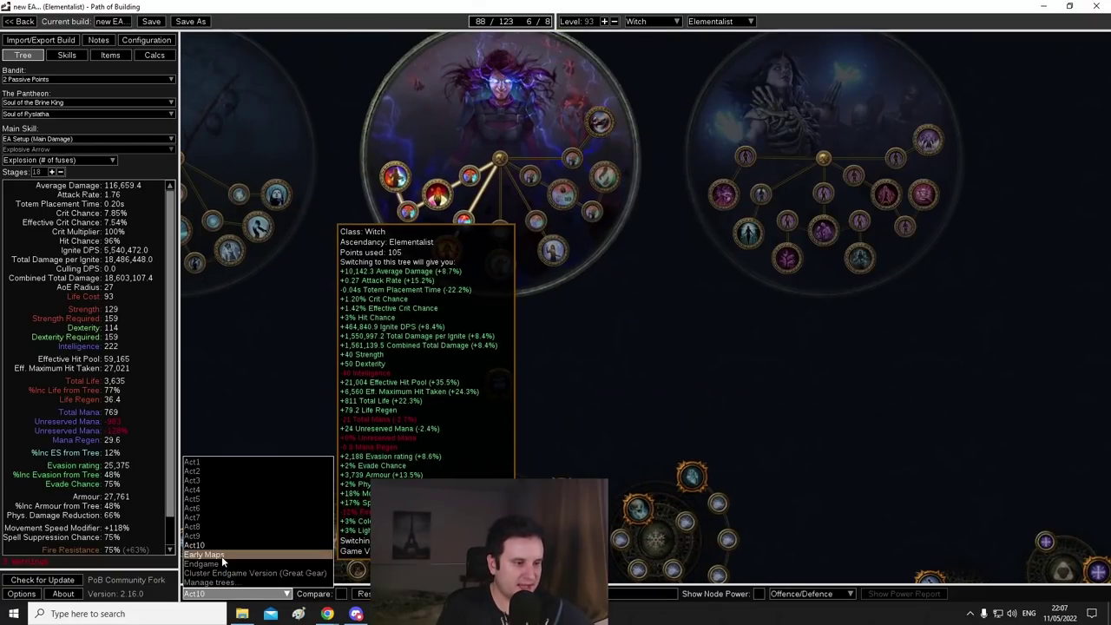
pyautogui.click(221, 562)
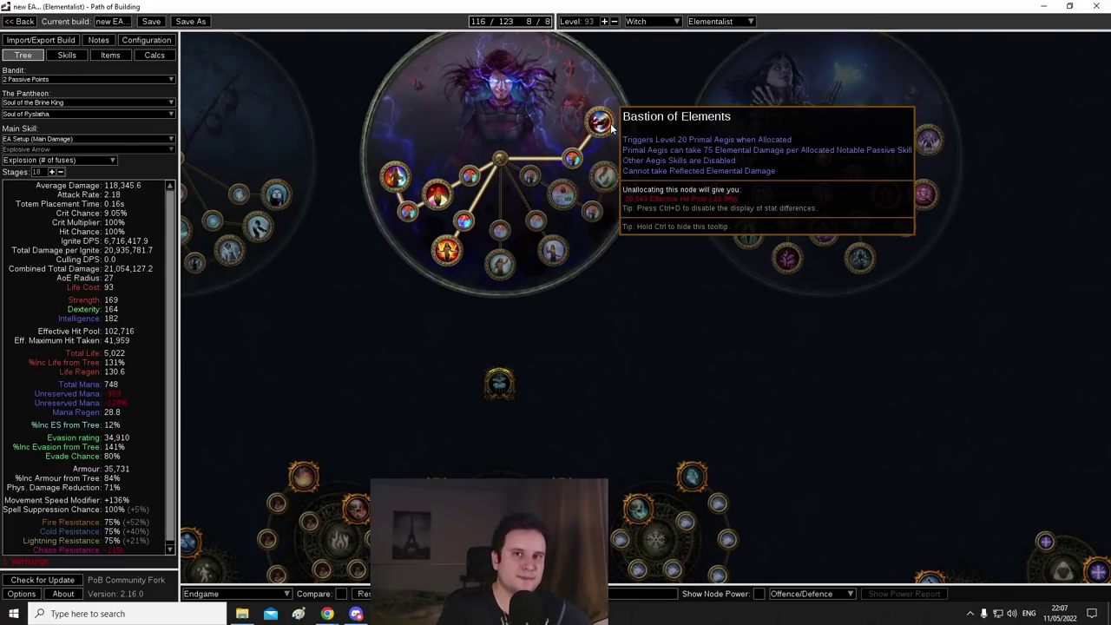
pyautogui.moveTo(703, 376); pyautogui.dragTo(687, 358)
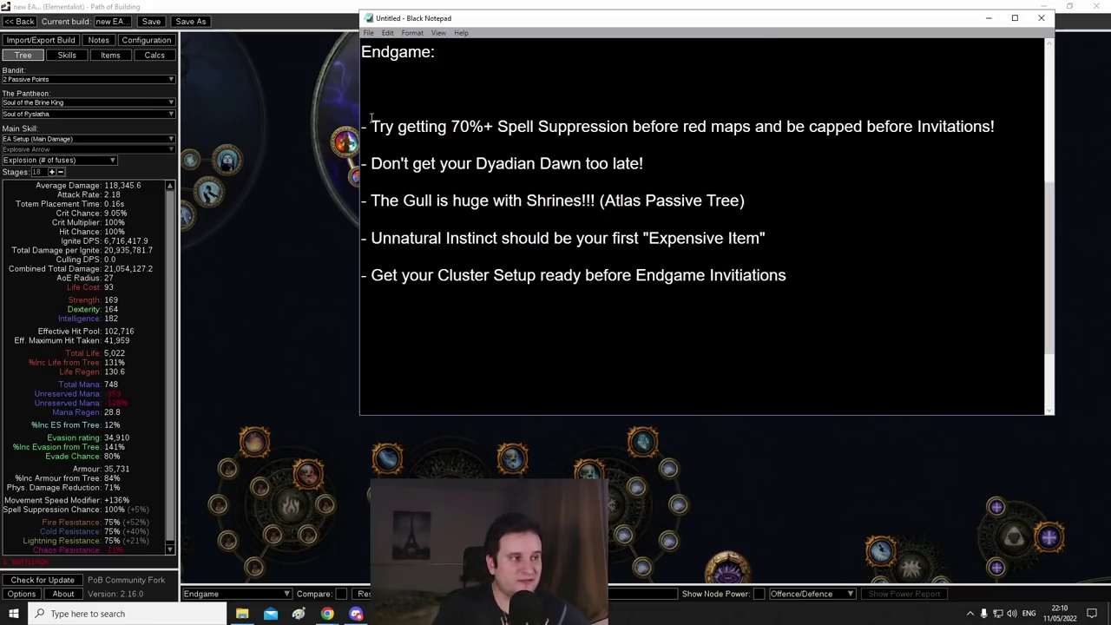
# Step: Highlight the full Spell Suppression line in the Endgame notes, followed by just "70%+ Spell Suppression"
pyautogui.moveTo(370, 127); pyautogui.dragTo(1002, 126)
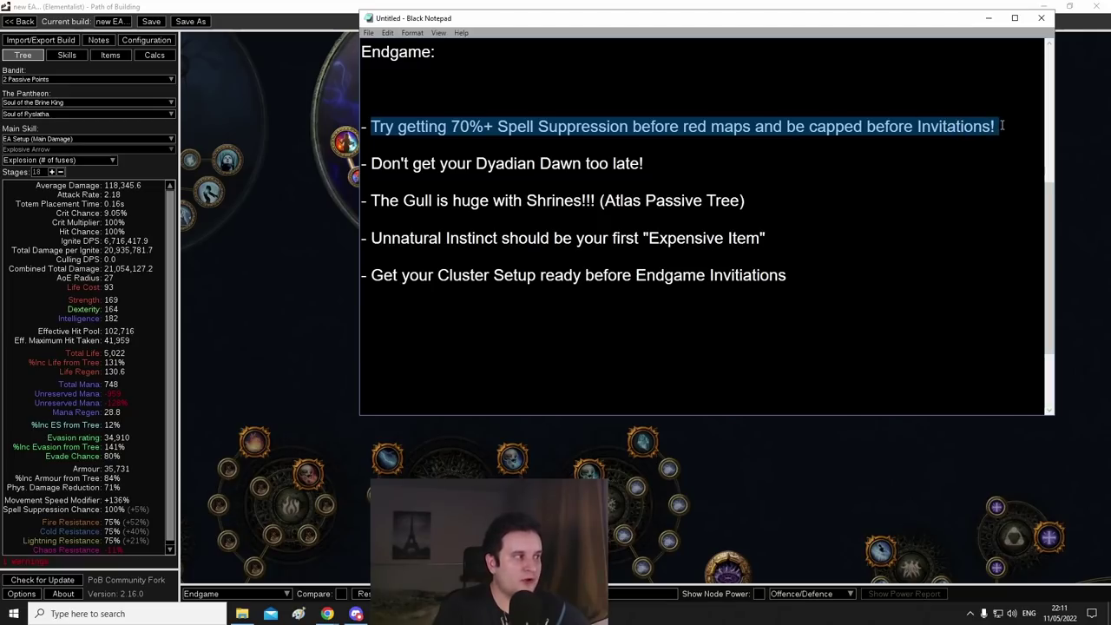
pyautogui.click(611, 136)
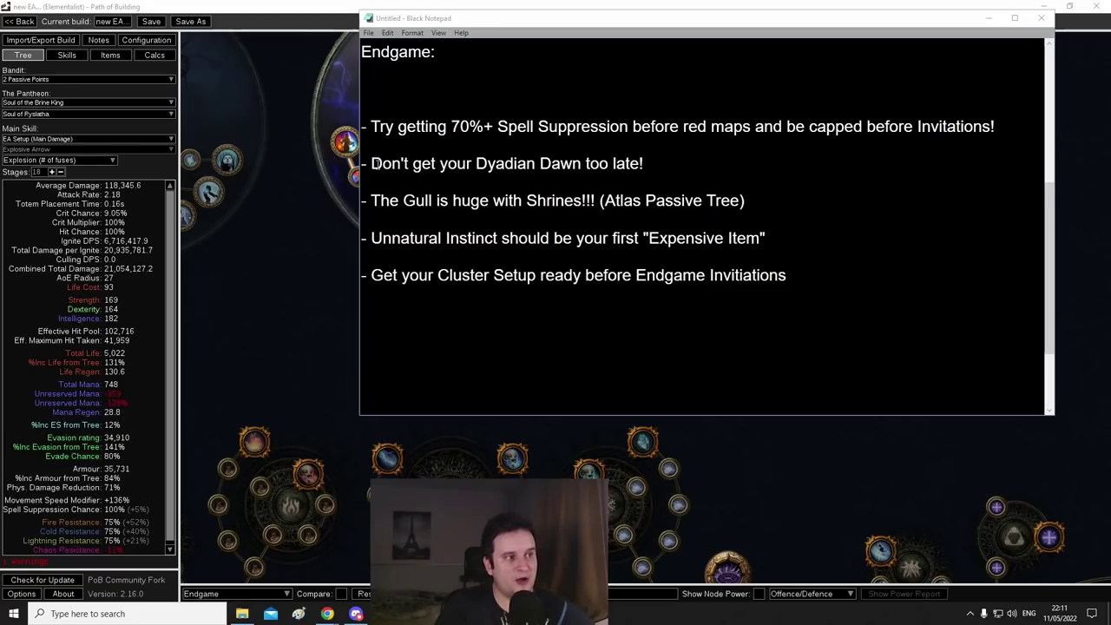
pyautogui.moveTo(451, 127); pyautogui.dragTo(628, 127)
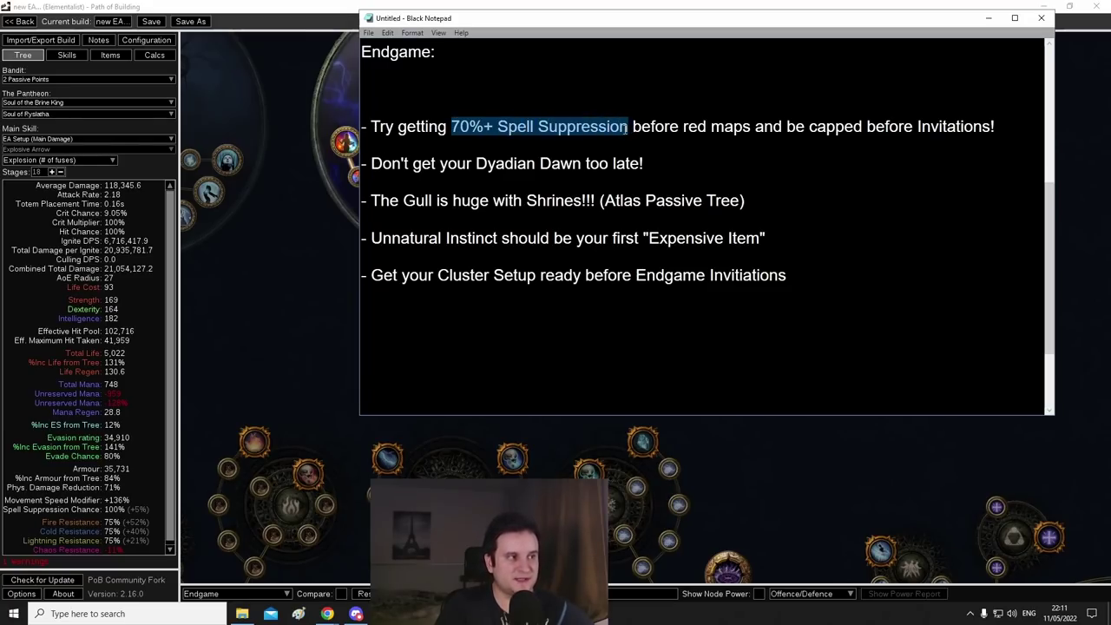
pyautogui.click(627, 127)
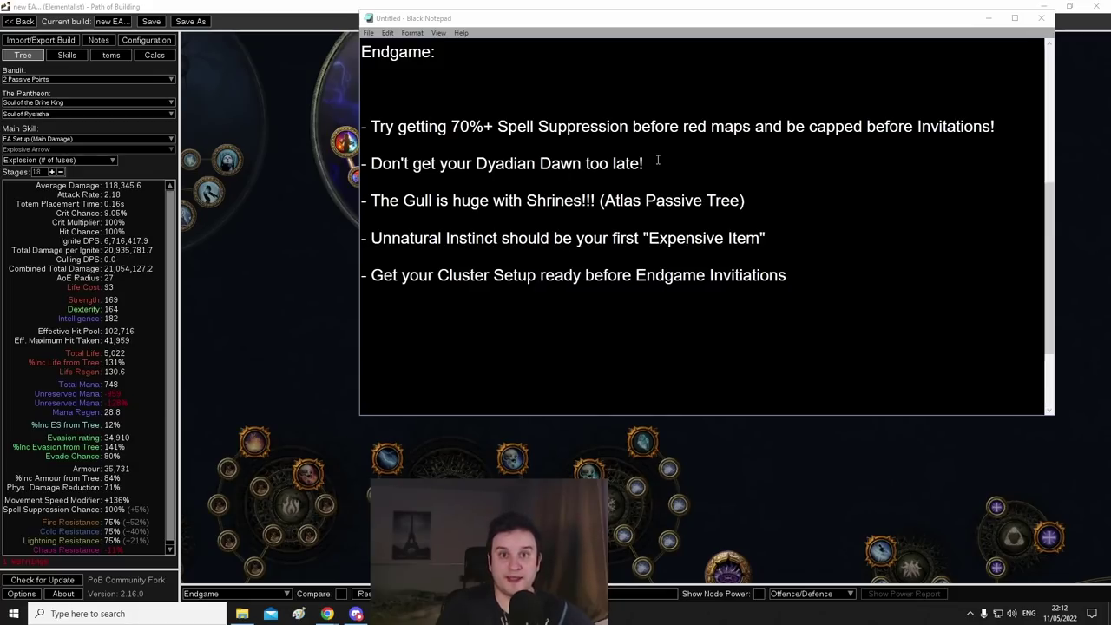
# Step: Append "( don't forget to use Catalysts)" to the Dyadian Dawn note line, and inspect that belt in the build's equipped items
pyautogui.moveTo(369, 162); pyautogui.dragTo(657, 161)
pyautogui.click(657, 163)
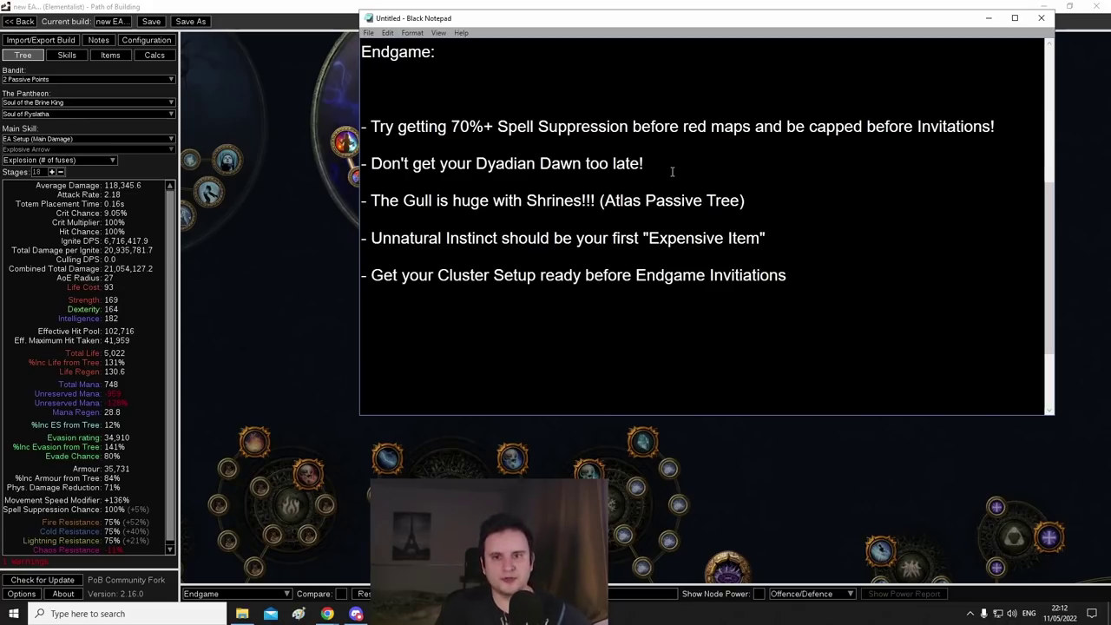
pyautogui.write("( don't g")
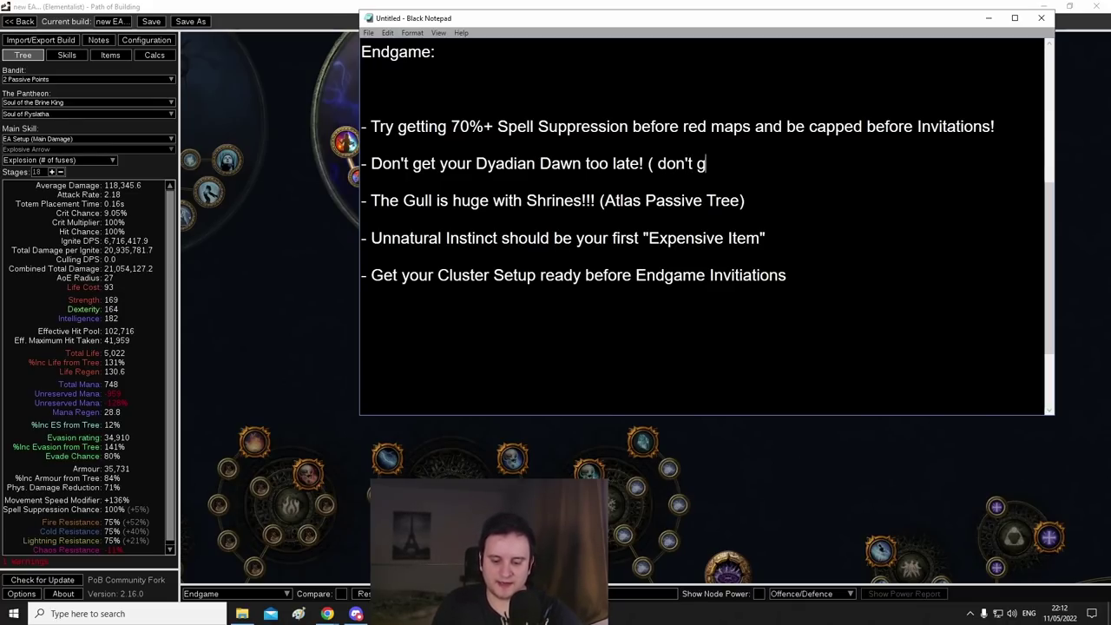
pyautogui.press('BackSpace')
pyautogui.write('forget to use')
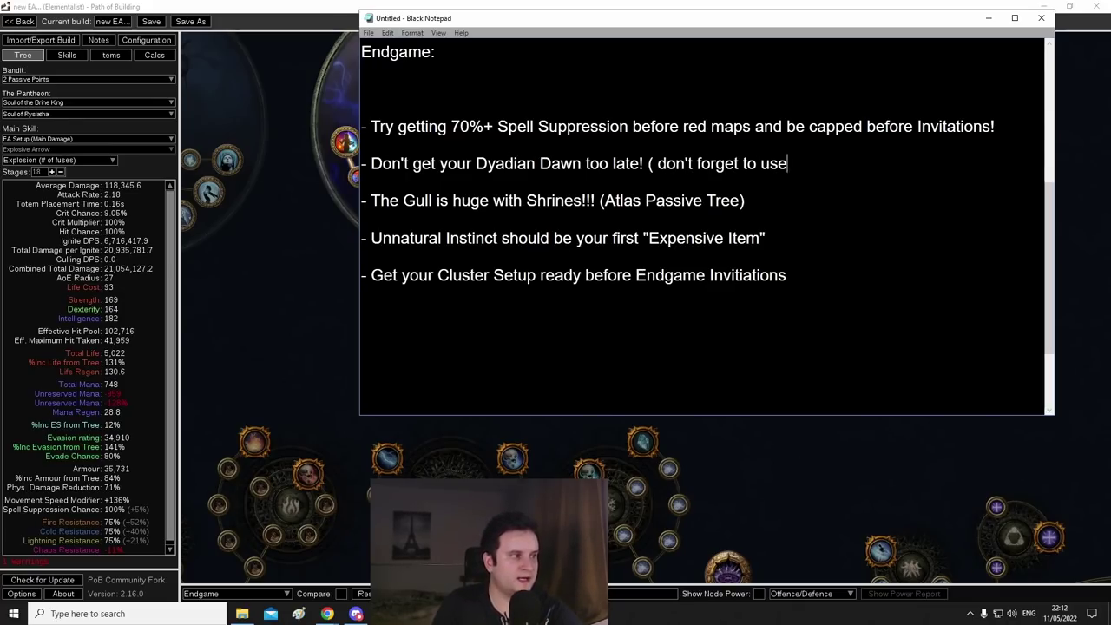
pyautogui.write(' Catalysts')
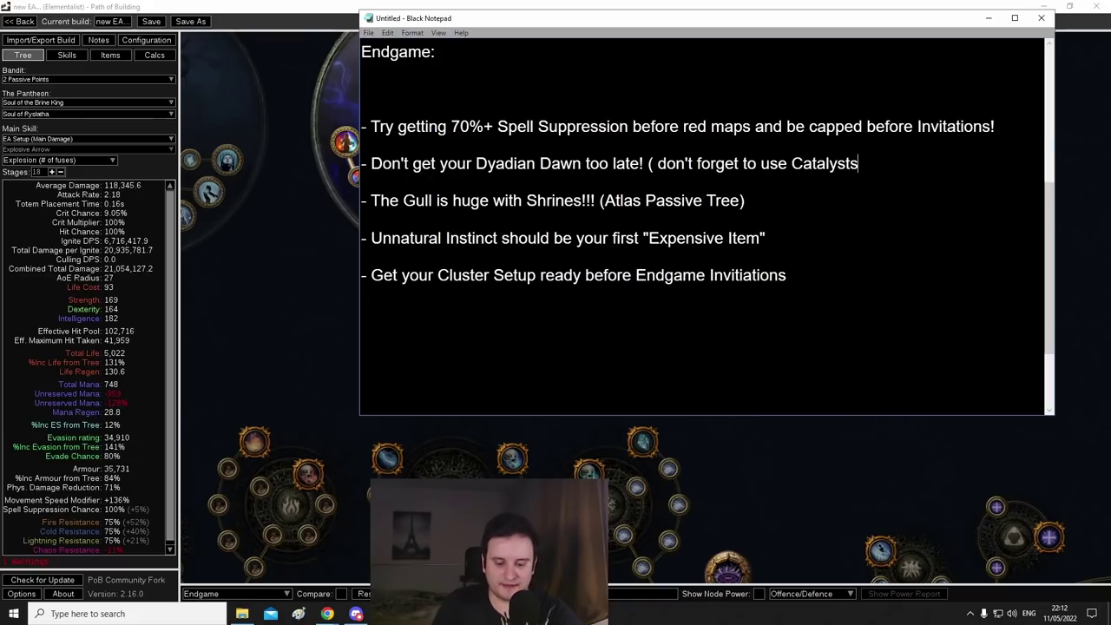
pyautogui.write(')')
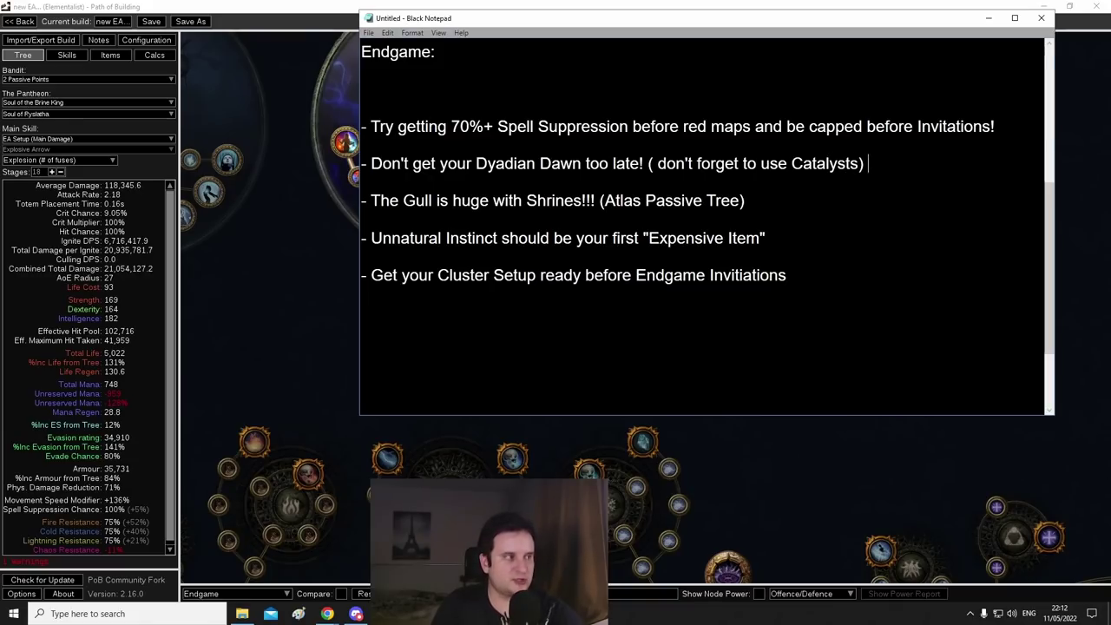
pyautogui.click(121, 59)
pyautogui.moveTo(332, 187)
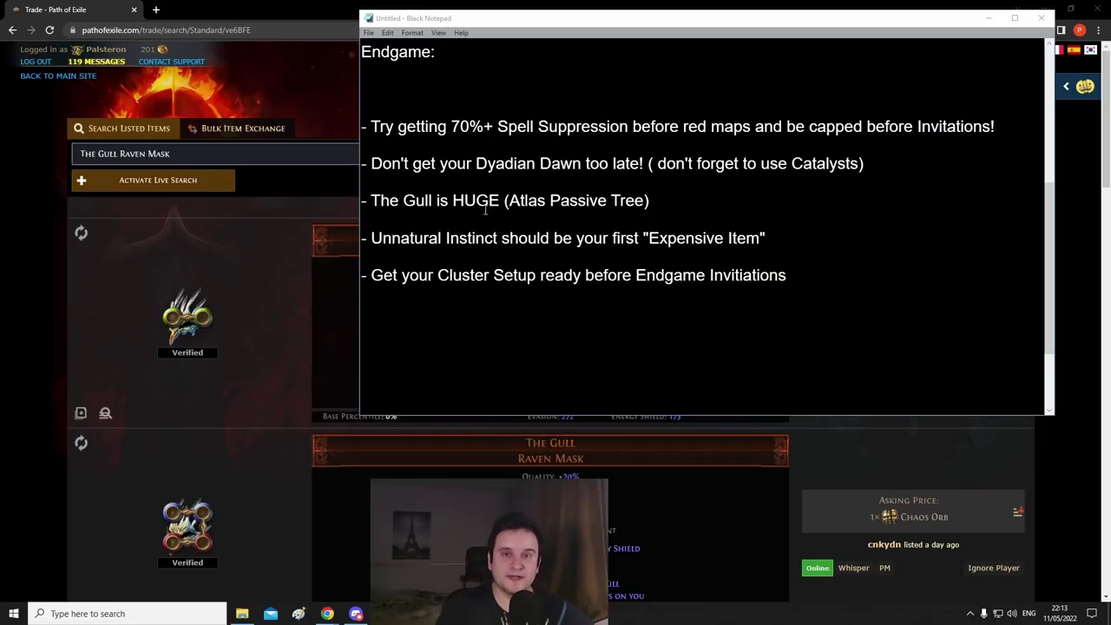
# Step: Highlight "The Gull is HUGE" in the notes and examine the Gull Raven Mask listings on the trade site
pyautogui.moveTo(370, 200); pyautogui.dragTo(505, 201)
pyautogui.click(504, 205)
pyautogui.click(312, 297)
pyautogui.scroll(-1, 363, 361)
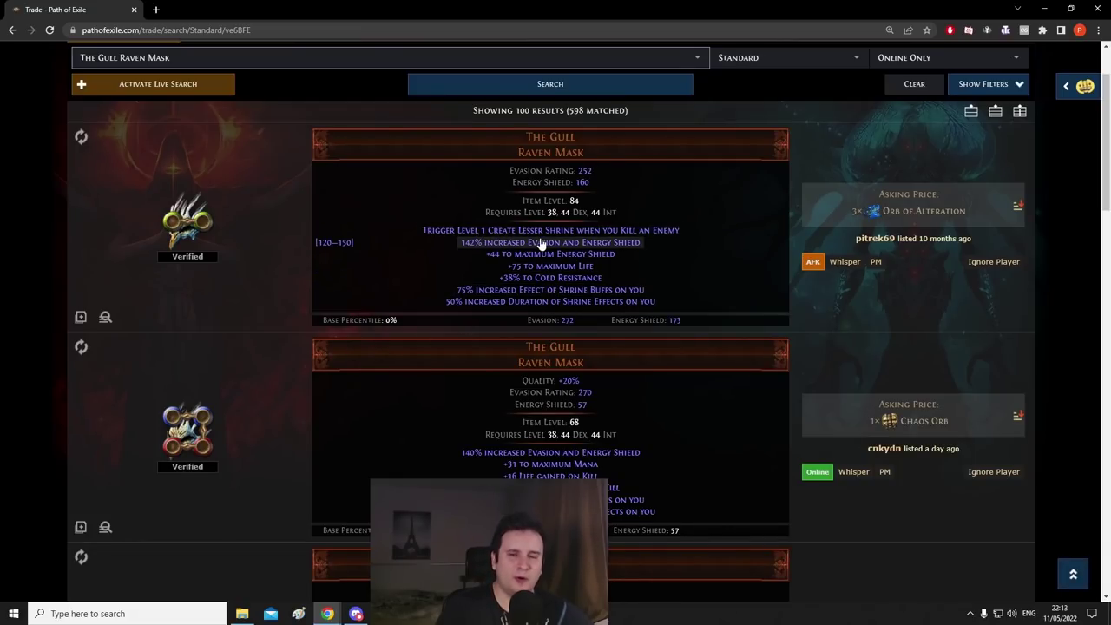
pyautogui.scroll(-1, 540, 246)
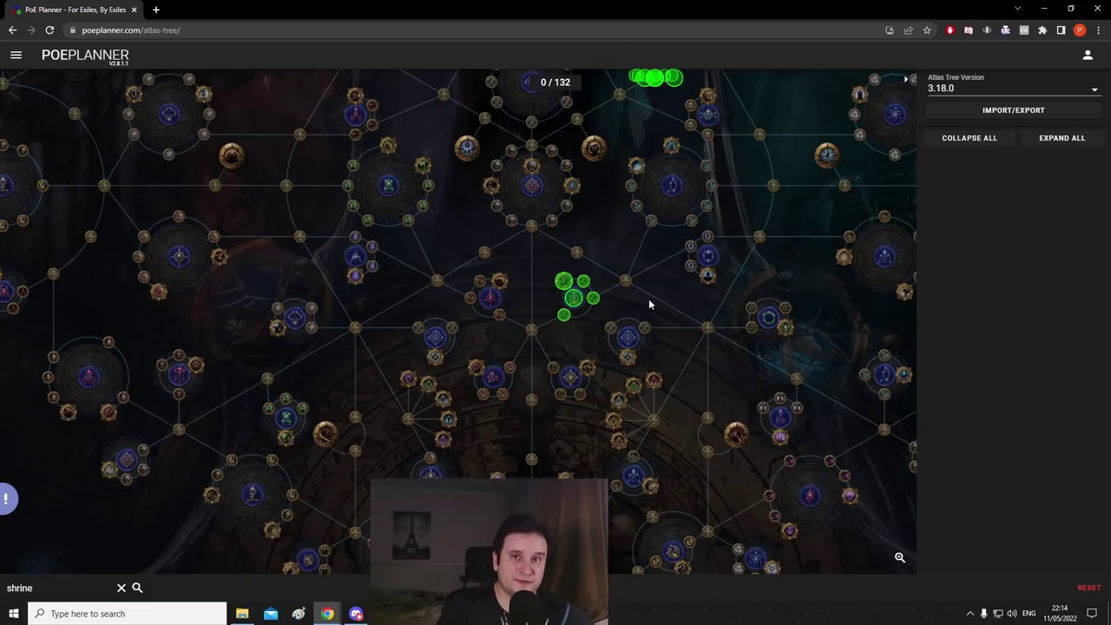
# Step: Examine the central shrine cluster on the PoE Planner atlas tree, including Supplication and Domination Shrine Duration
pyautogui.moveTo(649, 299); pyautogui.dragTo(480, 248)
pyautogui.moveTo(362, 236); pyautogui.dragTo(391, 226)
pyautogui.moveTo(422, 223)
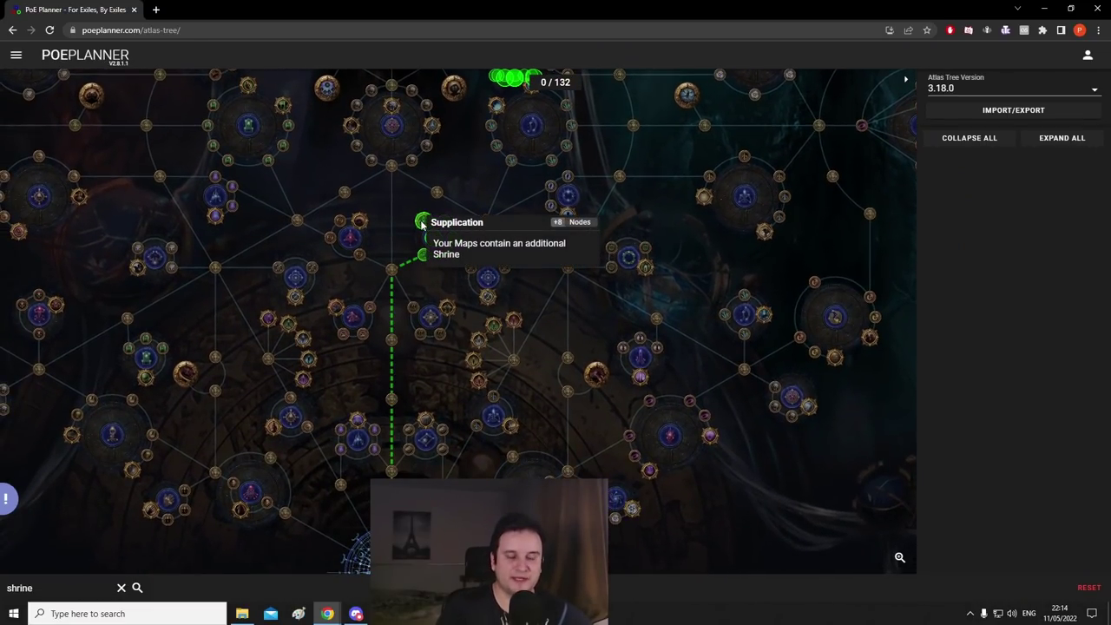
pyautogui.scroll(-2, 434, 213)
pyautogui.scroll(1, 416, 261)
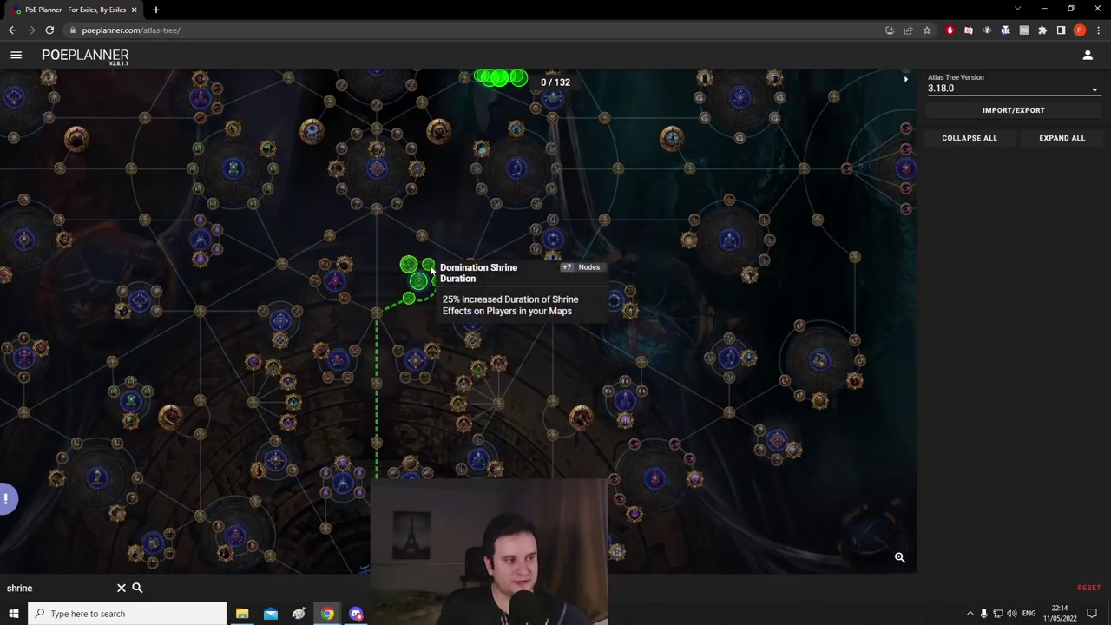
pyautogui.scroll(1, 426, 278)
pyautogui.scroll(-2, 440, 302)
# Step: Examine the upper shrine cluster with Syncretism on the atlas tree, and return to the central shrine cluster
pyautogui.scroll(2, 437, 314)
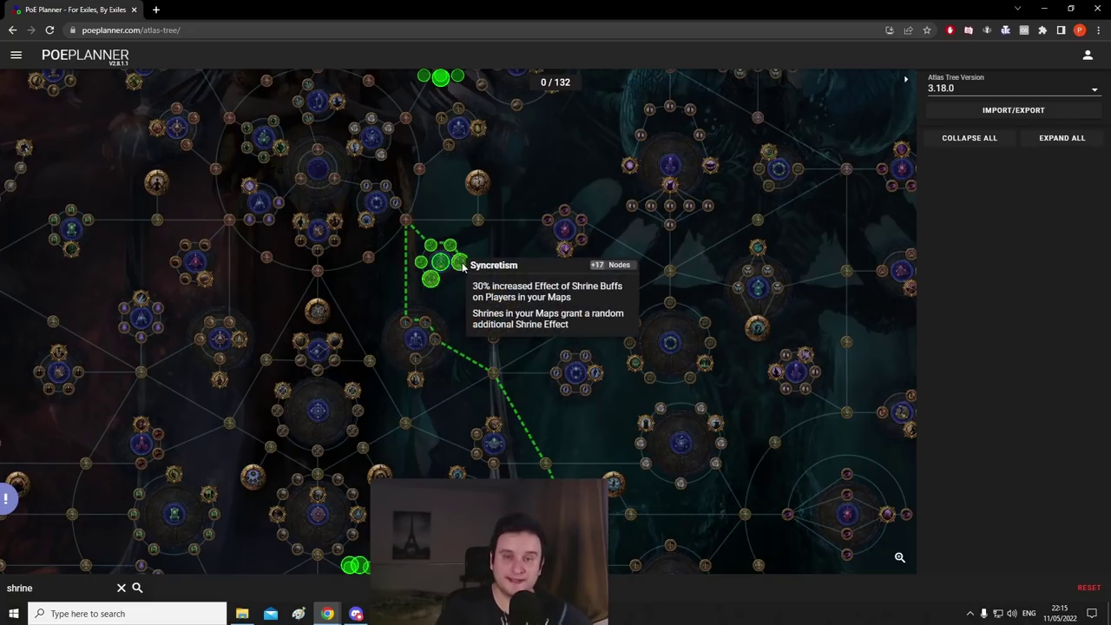
pyautogui.moveTo(466, 265); pyautogui.dragTo(447, 331)
pyautogui.moveTo(504, 258); pyautogui.dragTo(478, 338)
pyautogui.moveTo(421, 205); pyautogui.dragTo(453, 89)
pyautogui.moveTo(423, 237); pyautogui.dragTo(518, 342)
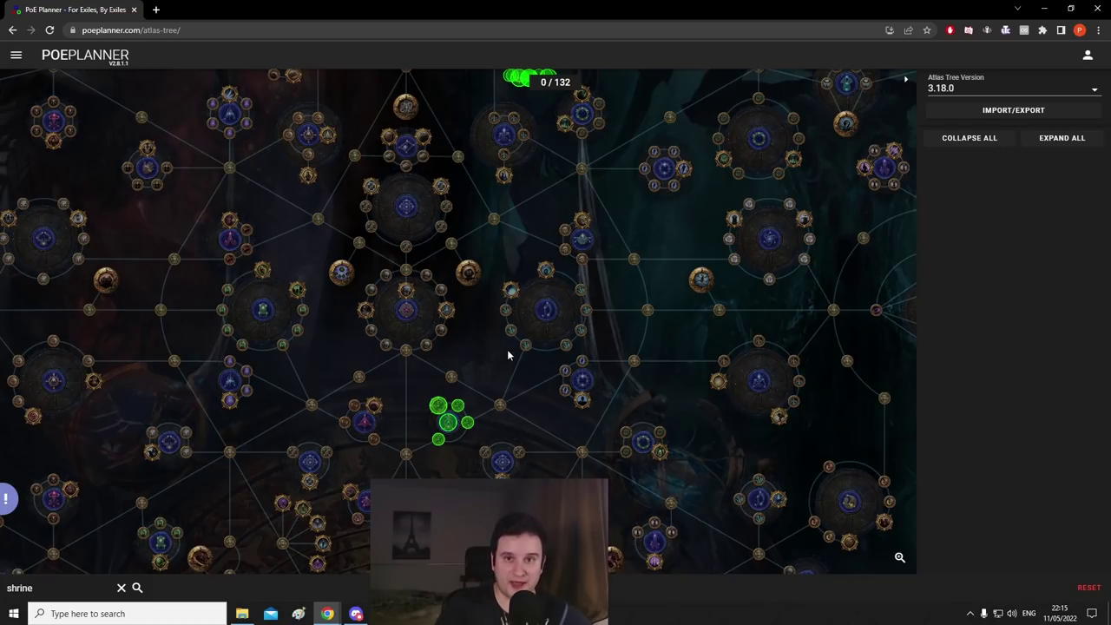
pyautogui.moveTo(504, 381); pyautogui.dragTo(520, 348)
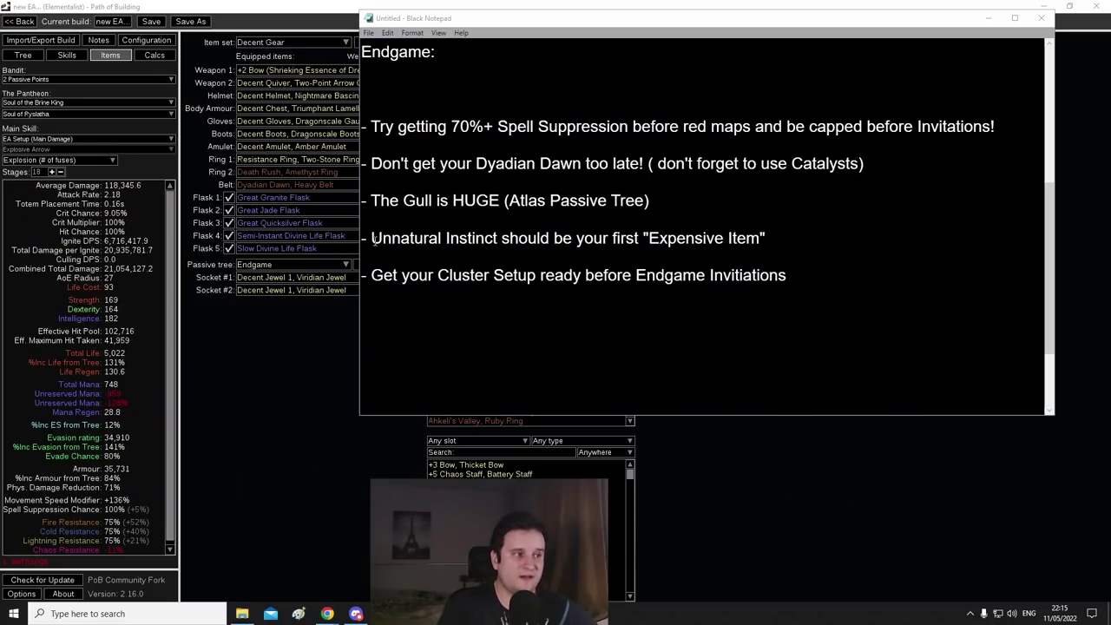
# Step: Highlight the Unnatural Instinct line in the notes, and switch the item set in Path of Building to Great Gear
pyautogui.moveTo(375, 241); pyautogui.dragTo(774, 235)
pyautogui.click(774, 235)
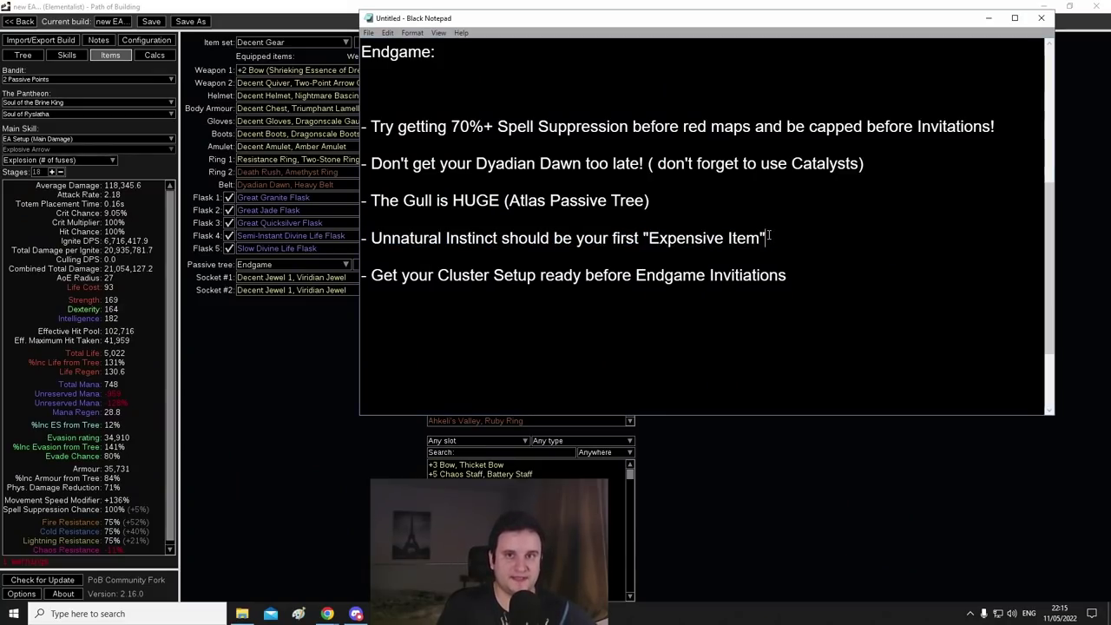
pyautogui.click(445, 304)
pyautogui.click(295, 43)
pyautogui.click(260, 63)
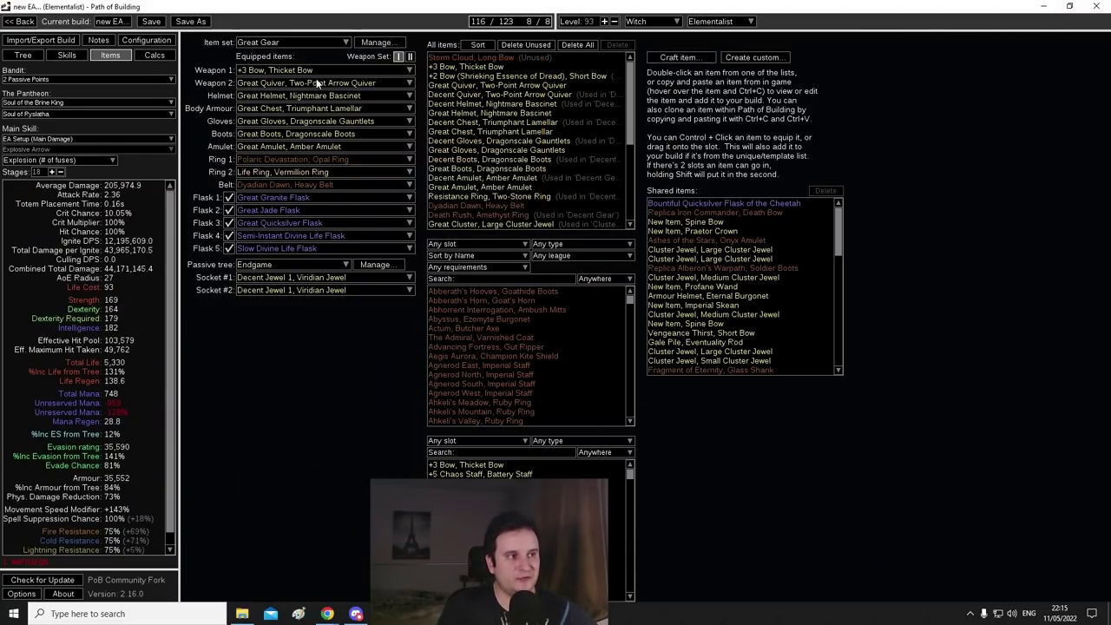
pyautogui.moveTo(292, 164)
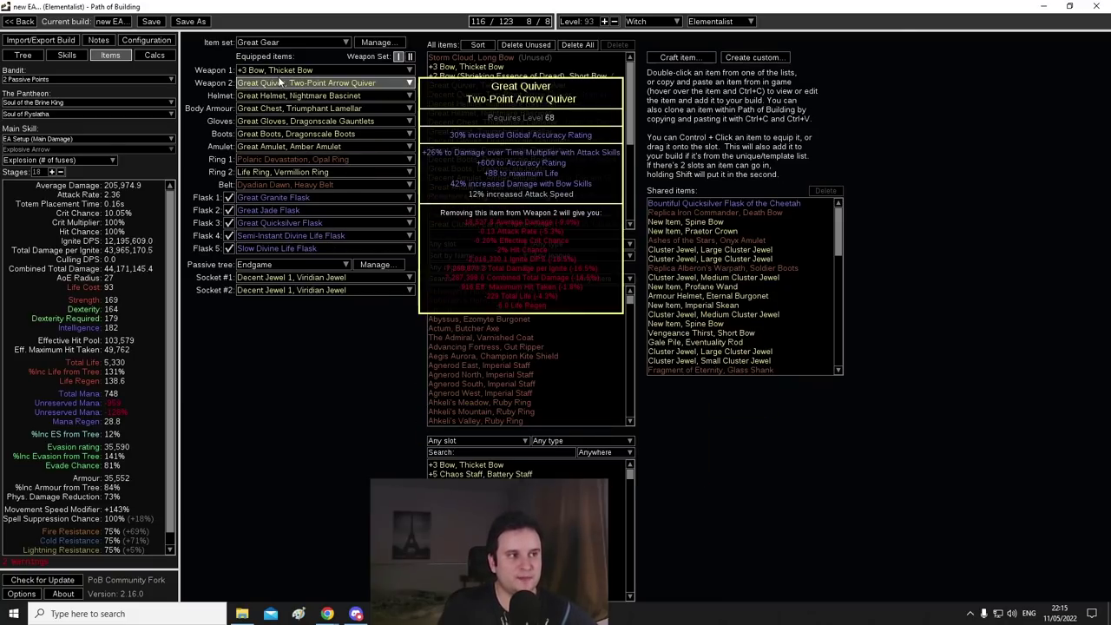
# Step: Switch the passive tree to Cluster Endgame Version (Great Gear)
pyautogui.click(23, 54)
pyautogui.scroll(-3, 660, 410)
pyautogui.scroll(2, 548, 243)
pyautogui.scroll(2, 562, 359)
pyautogui.scroll(3, 634, 296)
pyautogui.click(213, 593)
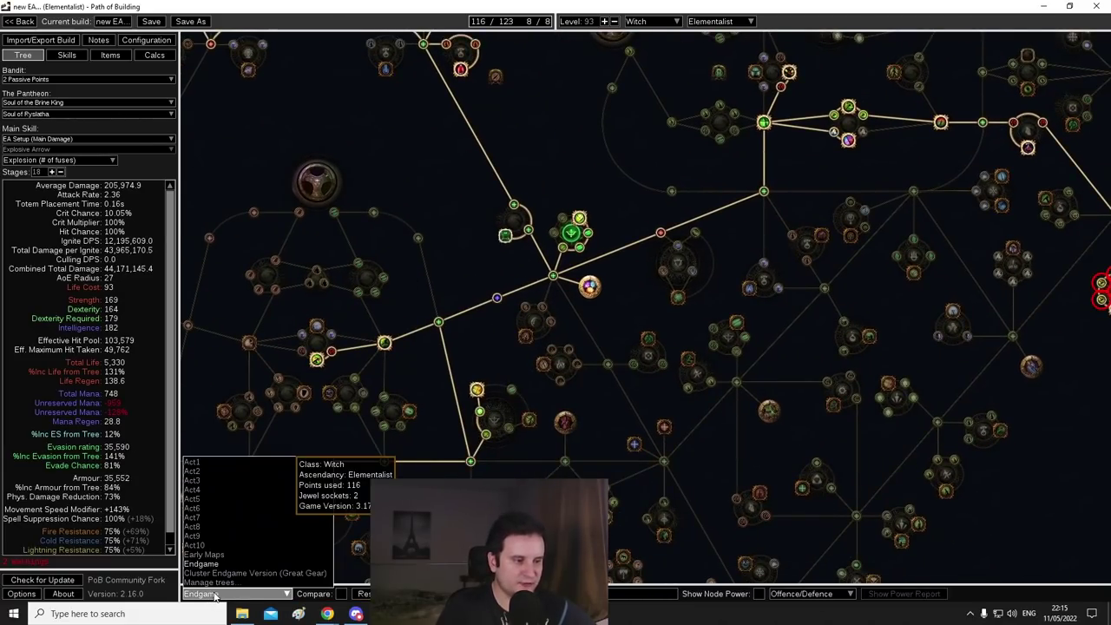
pyautogui.click(207, 574)
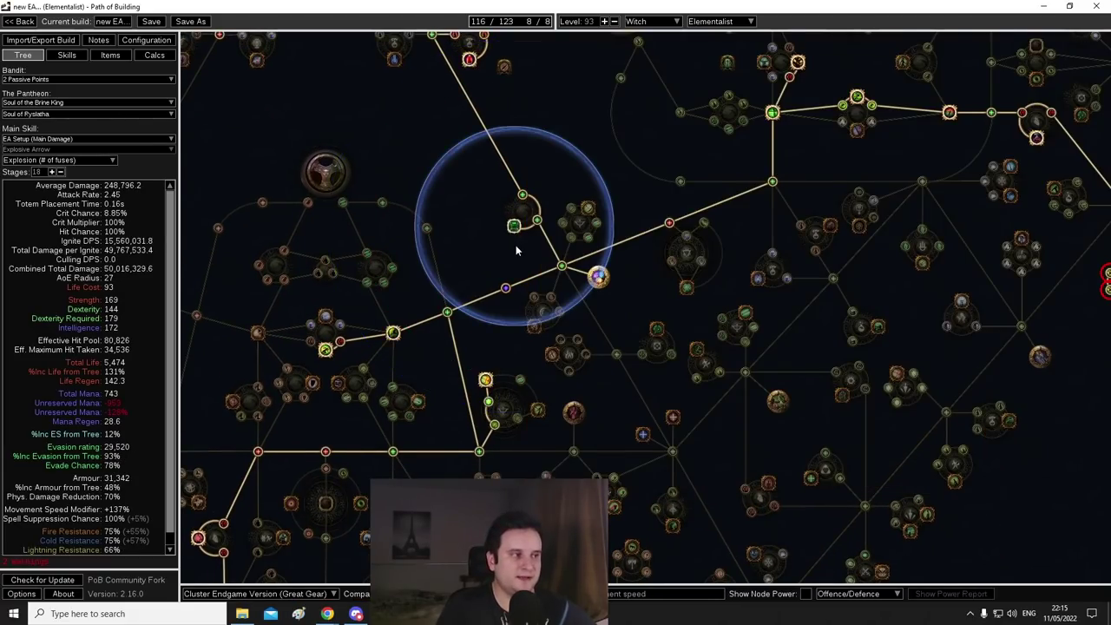
# Step: Examine the cluster endgame tree from the jewel radius in its lower part up to the cluster jewel nodes
pyautogui.moveTo(515, 246); pyautogui.dragTo(452, 252)
pyautogui.moveTo(541, 267); pyautogui.dragTo(585, 254)
pyautogui.scroll(-2, 575, 218)
pyautogui.moveTo(537, 149); pyautogui.dragTo(570, 267)
pyautogui.moveTo(535, 105); pyautogui.dragTo(668, 269)
pyautogui.scroll(2, 748, 519)
pyautogui.moveTo(748, 519); pyautogui.dragTo(608, 241)
pyautogui.scroll(-4, 596, 205)
pyautogui.moveTo(579, 120); pyautogui.dragTo(655, 331)
pyautogui.moveTo(450, 166); pyautogui.dragTo(530, 389)
pyautogui.scroll(5, 404, 48)
pyautogui.moveTo(403, 48); pyautogui.dragTo(453, 114)
pyautogui.moveTo(502, 201); pyautogui.dragTo(481, 207)
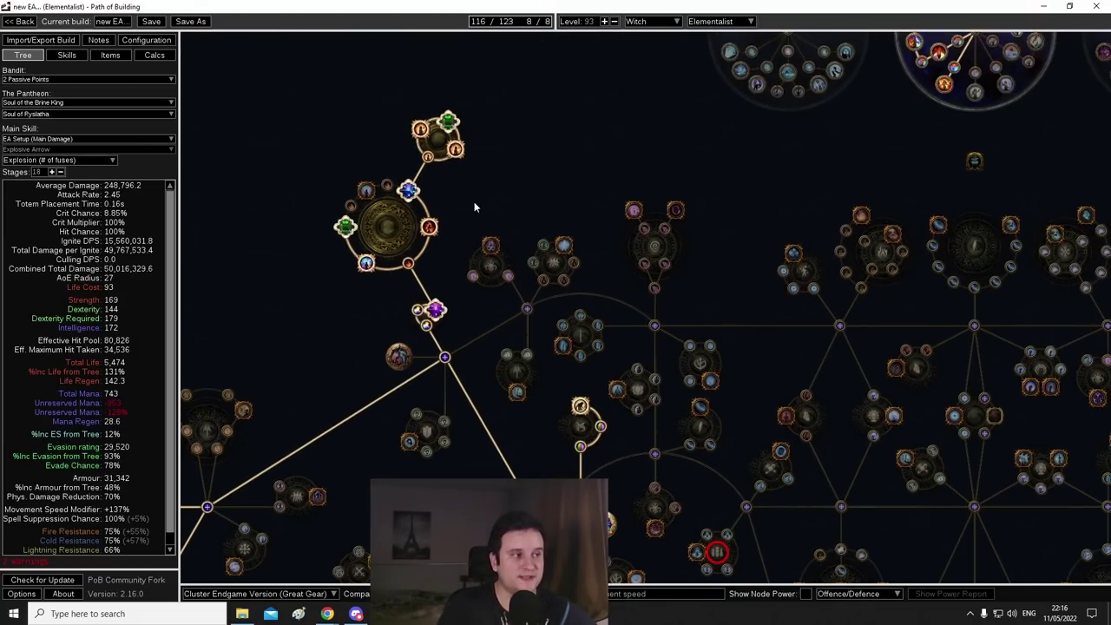
pyautogui.moveTo(469, 316); pyautogui.dragTo(478, 289)
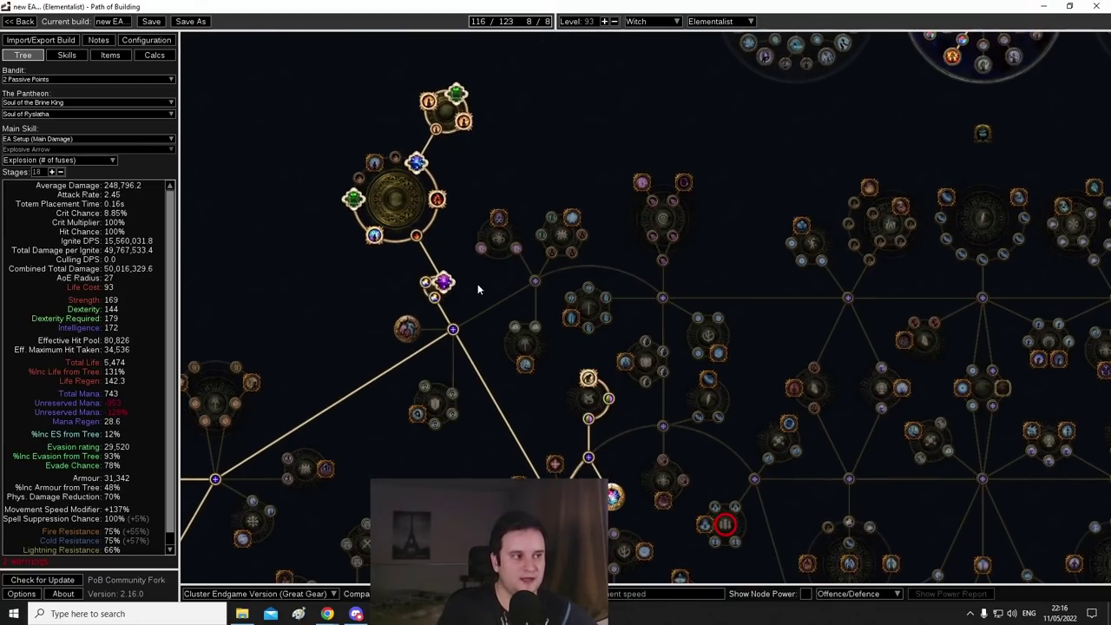
# Step: Review the whole cluster endgame tree, the jewel radius area again, and the path back to the cluster jewels
pyautogui.scroll(-6, 323, 331)
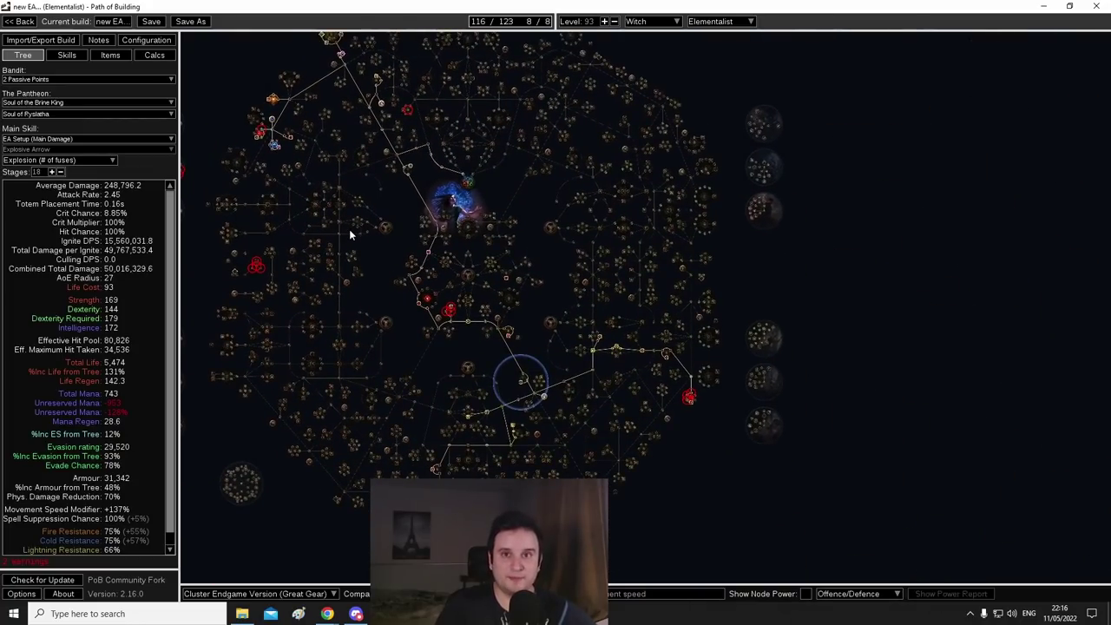
pyautogui.scroll(5, 349, 229)
pyautogui.scroll(2, 625, 390)
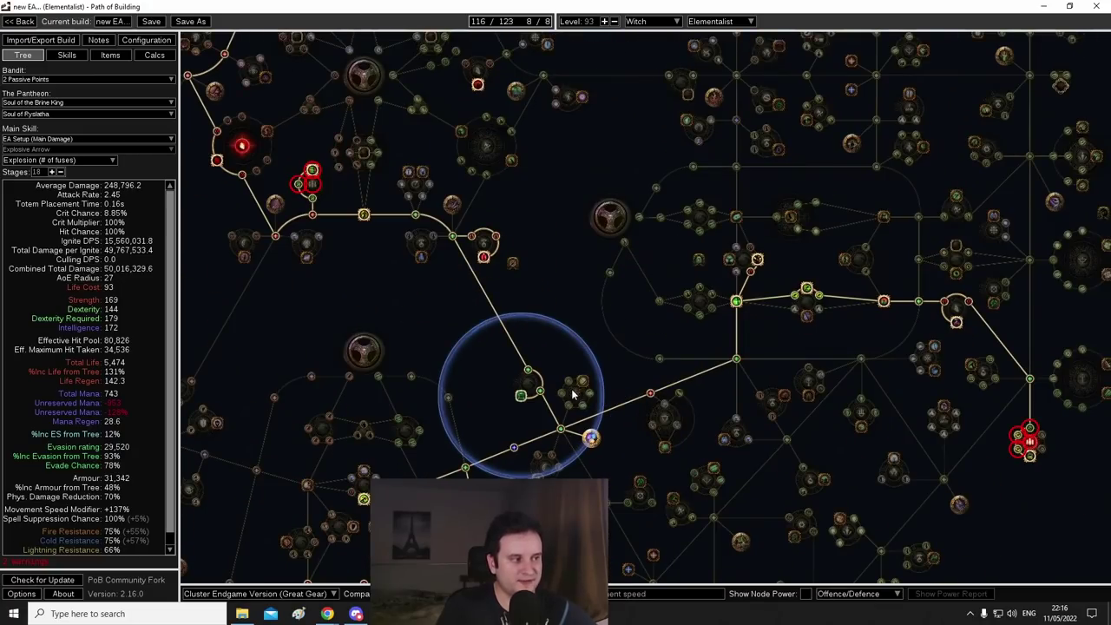
pyautogui.moveTo(558, 259); pyautogui.dragTo(619, 456)
pyautogui.moveTo(246, 72); pyautogui.dragTo(499, 540)
pyautogui.moveTo(323, 47); pyautogui.dragTo(446, 220)
pyautogui.moveTo(492, 188); pyautogui.dragTo(486, 175)
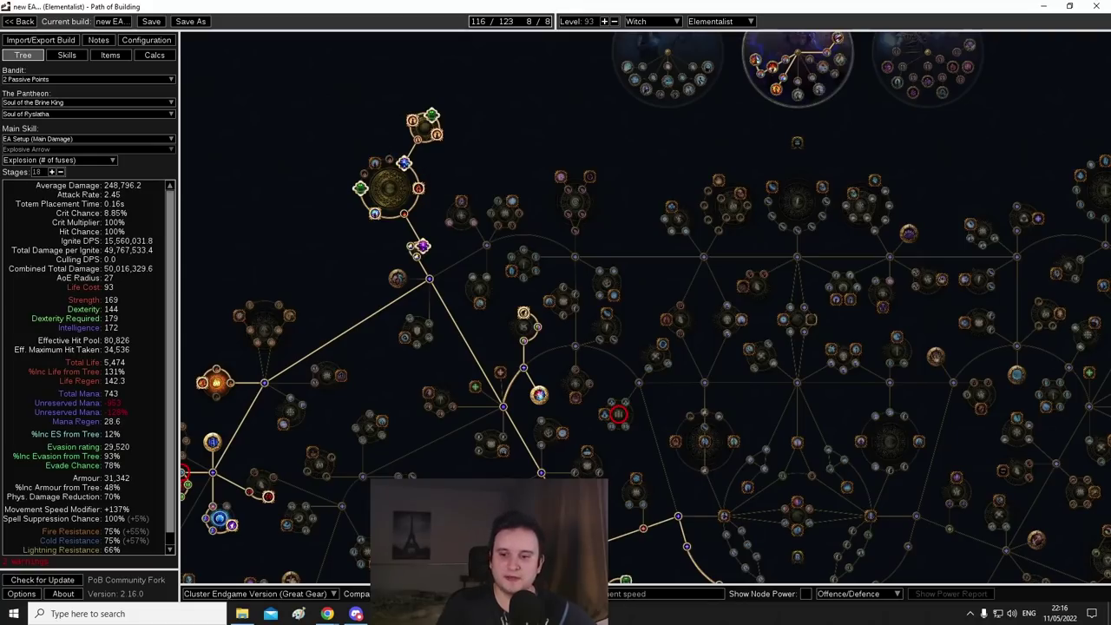
# Step: Highlight the "Get your Cluster Setup ready before Endgame Invitiations" line and inspect the Sleepless Sentries cluster node
pyautogui.hotkey('alt', 'Tab')
pyautogui.moveTo(371, 276); pyautogui.dragTo(805, 278)
pyautogui.click(804, 279)
pyautogui.moveTo(325, 236); pyautogui.dragTo(291, 261)
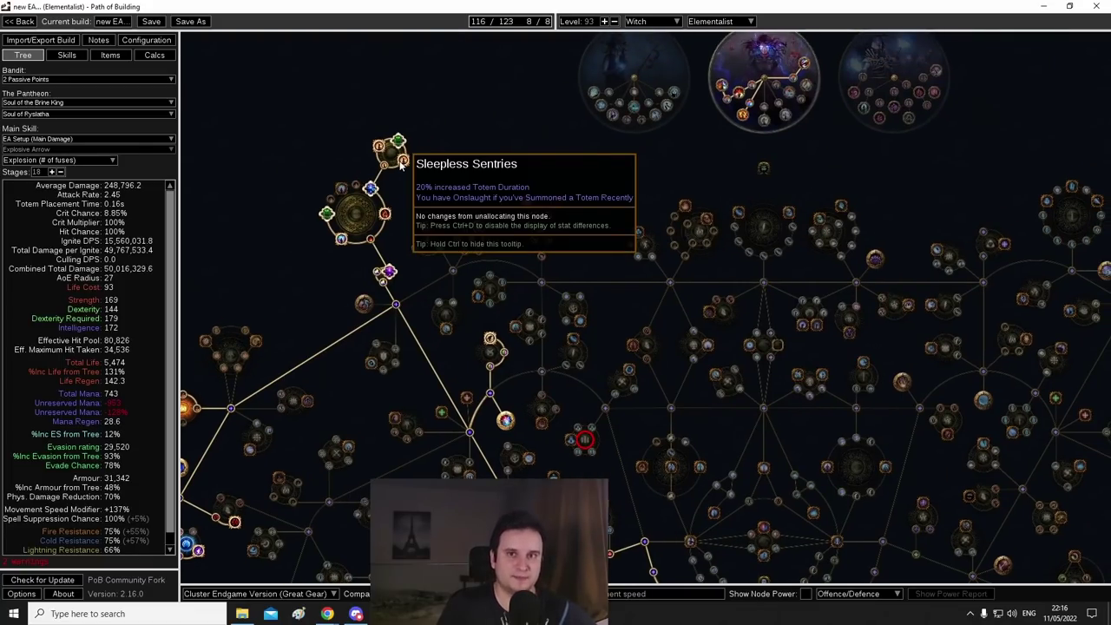
# Step: Compare the Decent Gear item set with Great Gear, ending with Great Gear selected
pyautogui.click(115, 53)
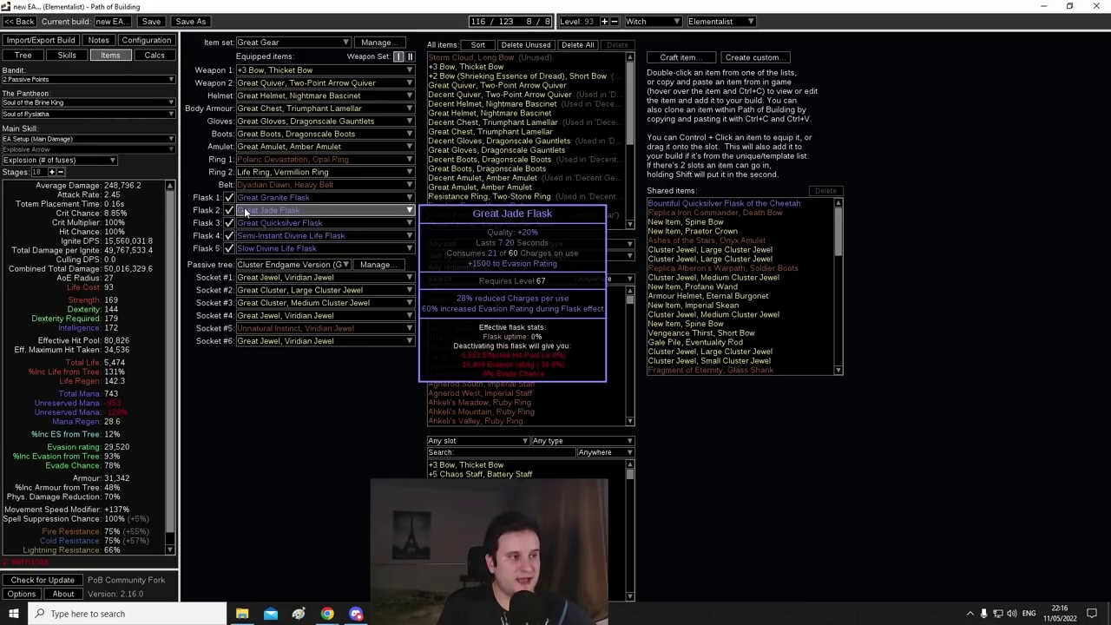
pyautogui.click(275, 43)
pyautogui.click(273, 57)
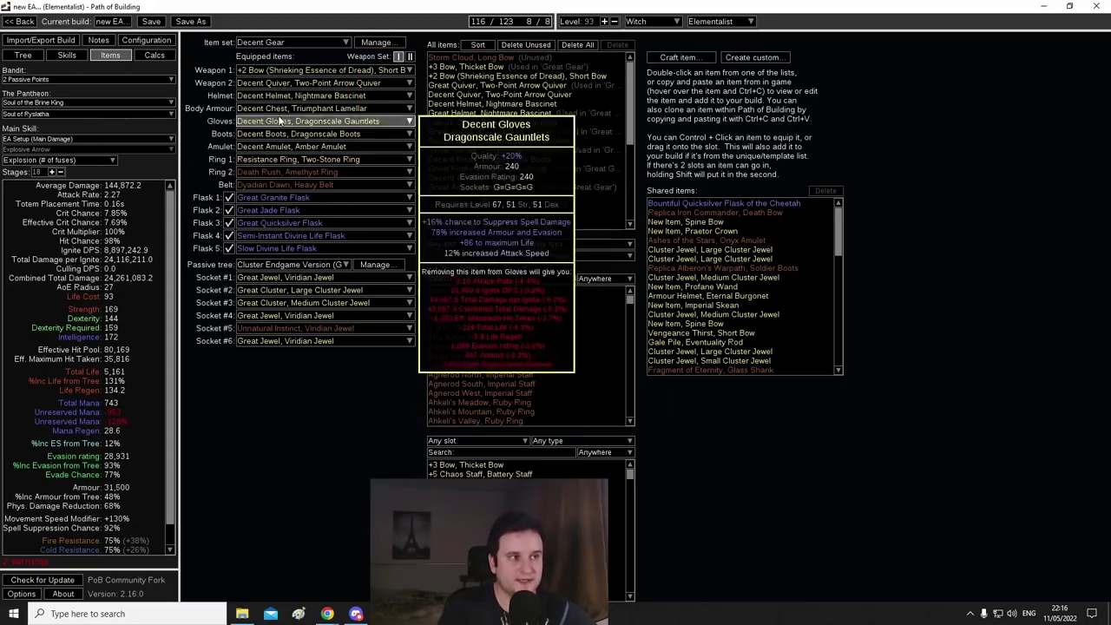
pyautogui.click(291, 41)
pyautogui.click(277, 54)
# Step: Return to the passive tree and view the cluster jewel nodes at its upper edge
pyautogui.click(23, 56)
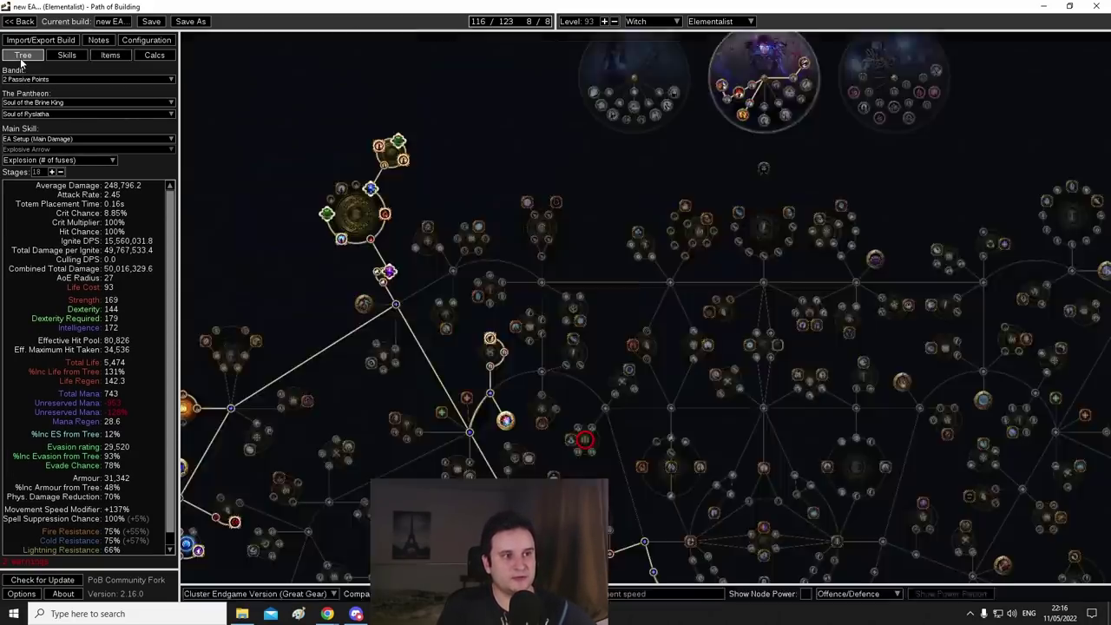
pyautogui.moveTo(453, 187); pyautogui.dragTo(446, 243)
pyautogui.scroll(3, 446, 243)
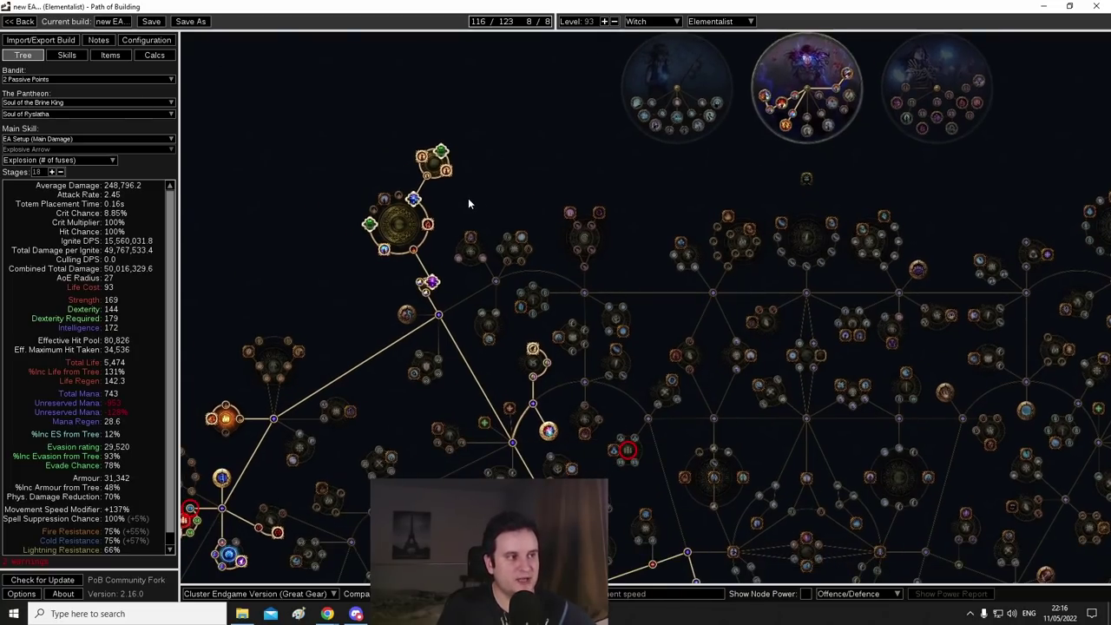
pyautogui.moveTo(471, 197)
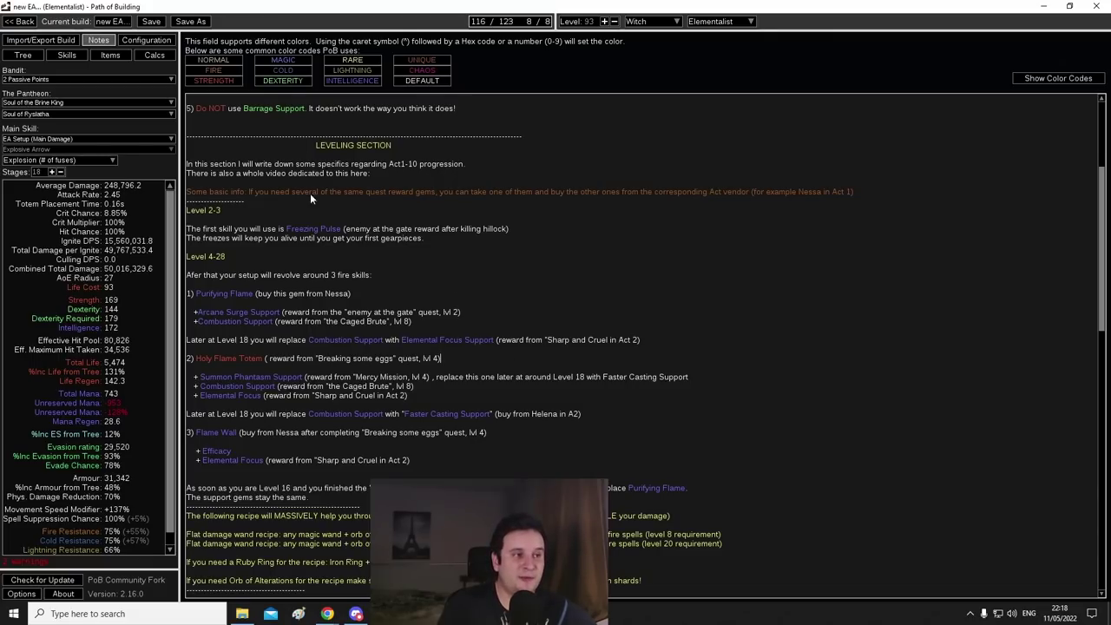
# Step: Highlight the notes' Leveling Section through Flame Wall, and the Notepad lines from "PRIORITY ON RARES = DEFENSE" to "Grace + Determination + Defiance Banner"
pyautogui.moveTo(251, 145); pyautogui.dragTo(719, 442)
pyautogui.click(716, 441)
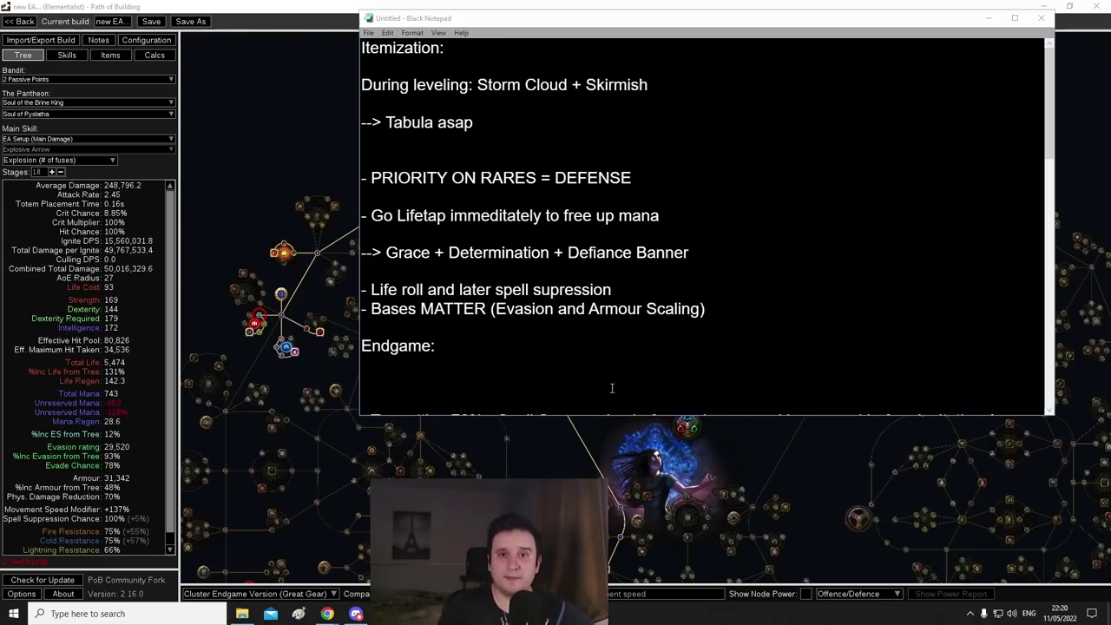
pyautogui.moveTo(368, 177); pyautogui.dragTo(695, 253)
pyautogui.click(715, 253)
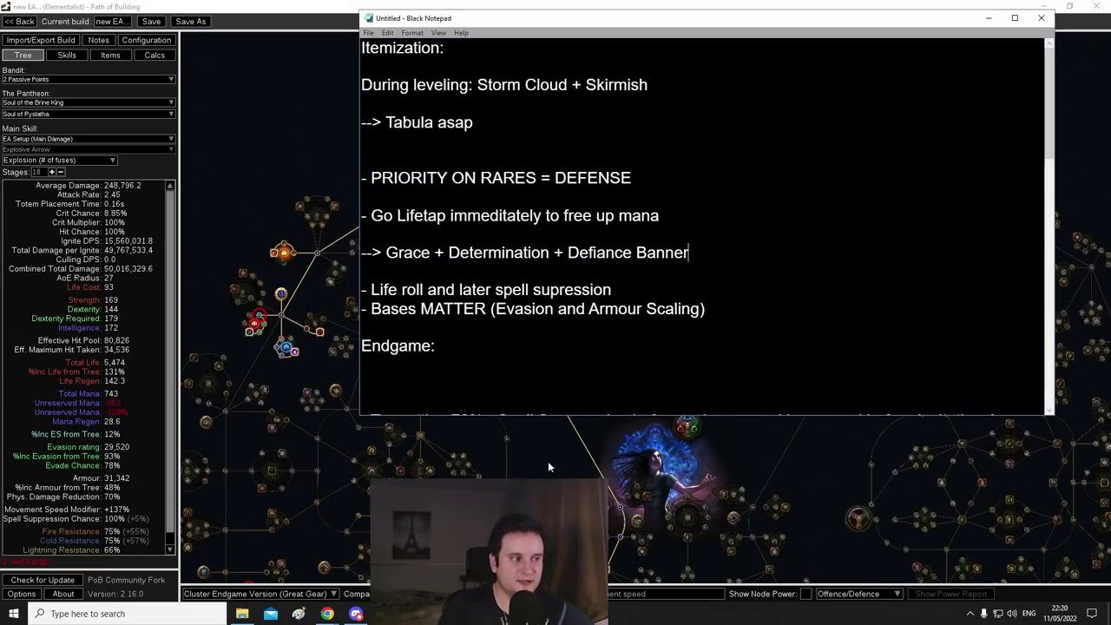
# Step: Switch back to Path of Building and examine the allocated path between the Witch start and the jewel radius area
pyautogui.moveTo(547, 461); pyautogui.dragTo(395, 222)
pyautogui.moveTo(672, 462); pyautogui.dragTo(670, 417)
pyautogui.hotkey('alt', 'Tab')
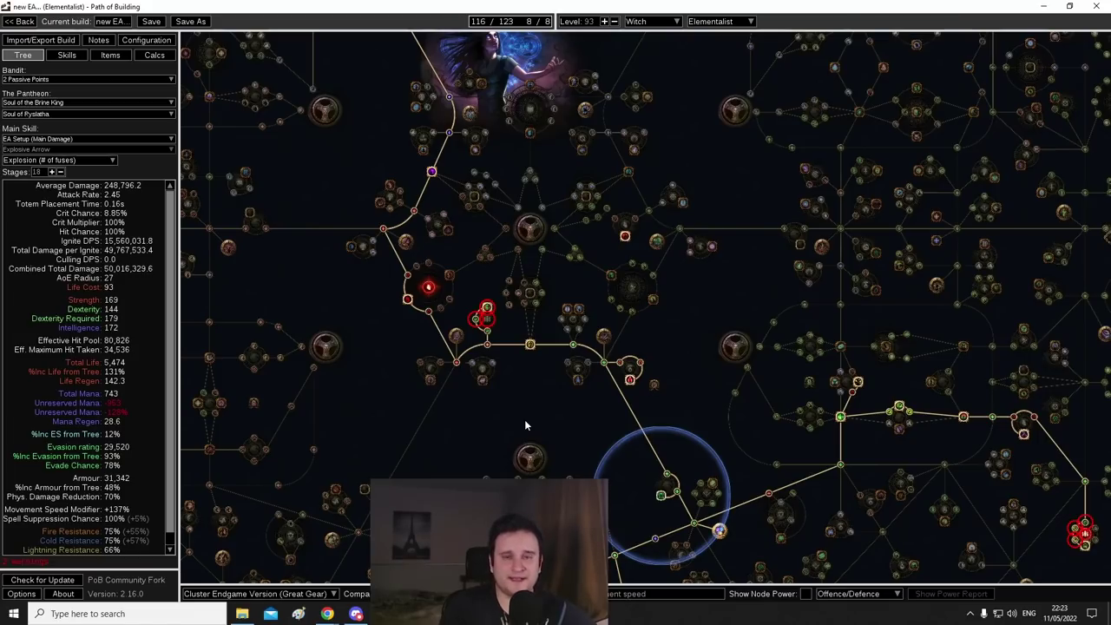
pyautogui.moveTo(335, 186); pyautogui.dragTo(358, 406)
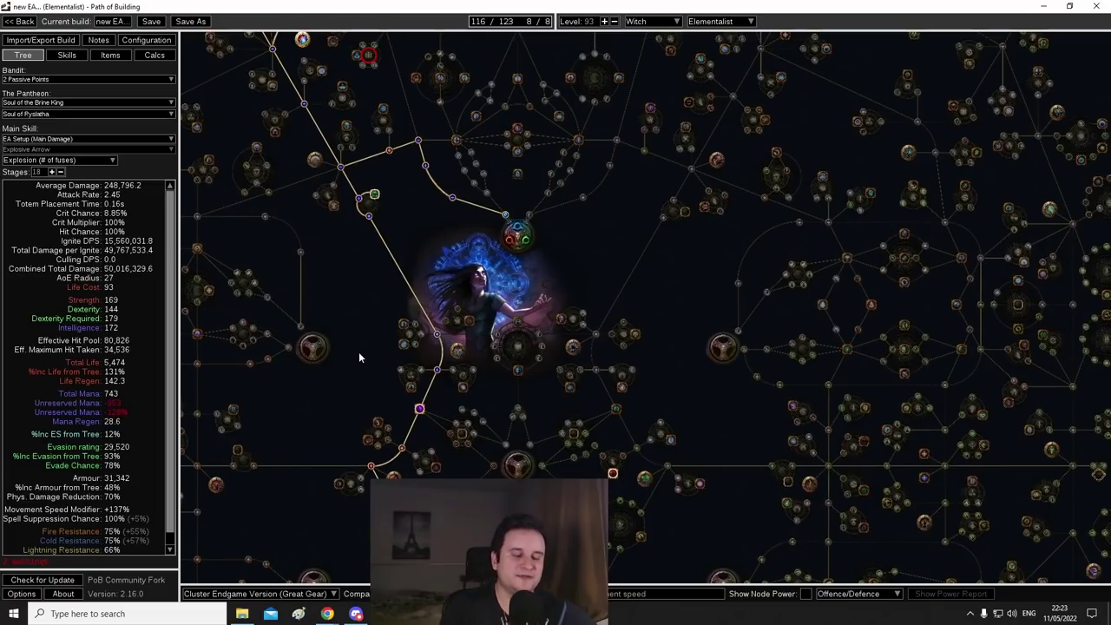
pyautogui.scroll(3, 376, 374)
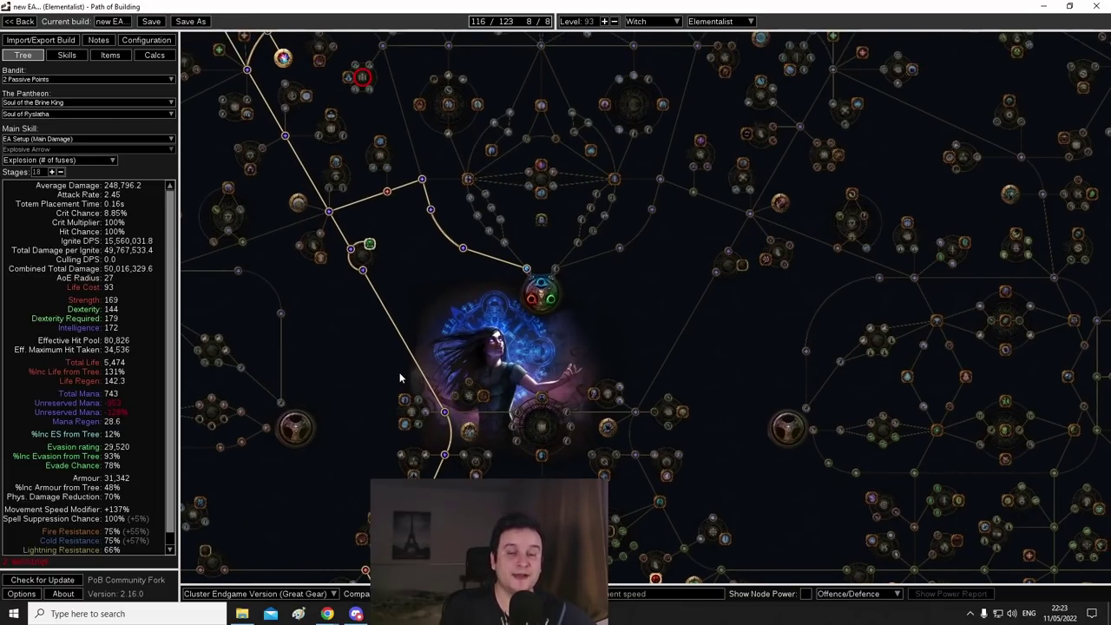
pyautogui.scroll(-2, 440, 371)
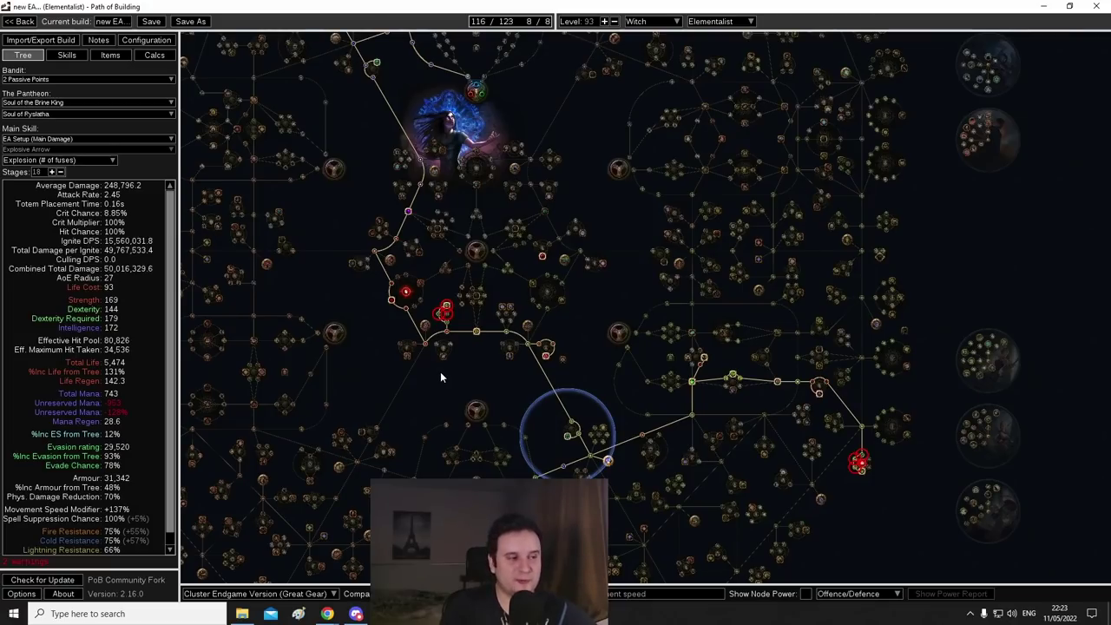
pyautogui.moveTo(433, 395); pyautogui.dragTo(425, 423)
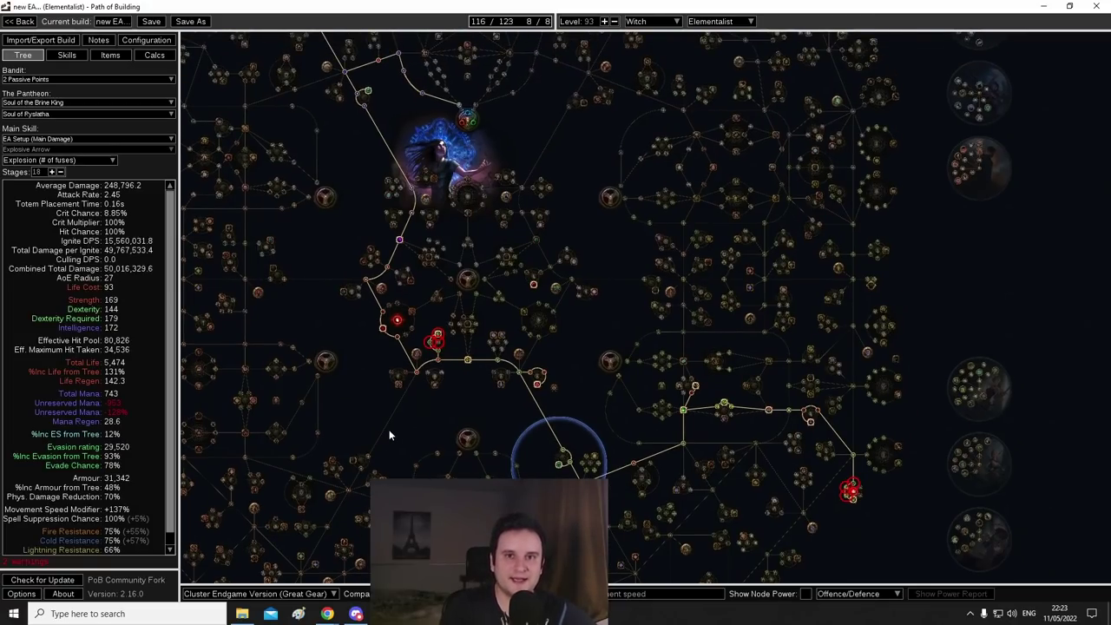
pyautogui.moveTo(348, 257); pyautogui.dragTo(323, 312)
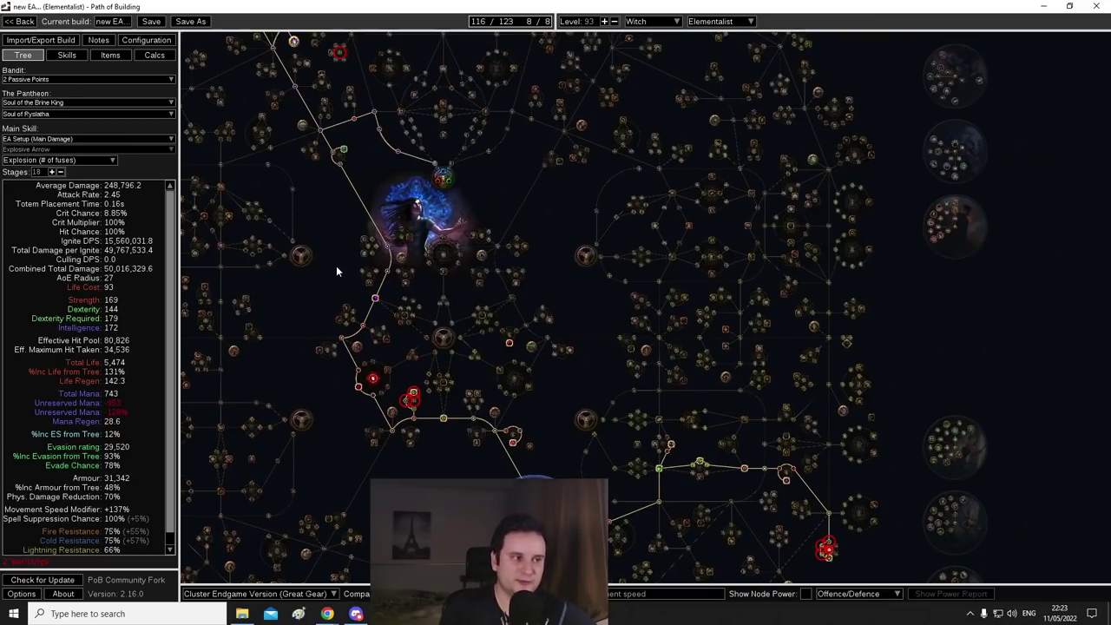
pyautogui.moveTo(336, 265); pyautogui.dragTo(331, 282)
pyautogui.scroll(4, 331, 283)
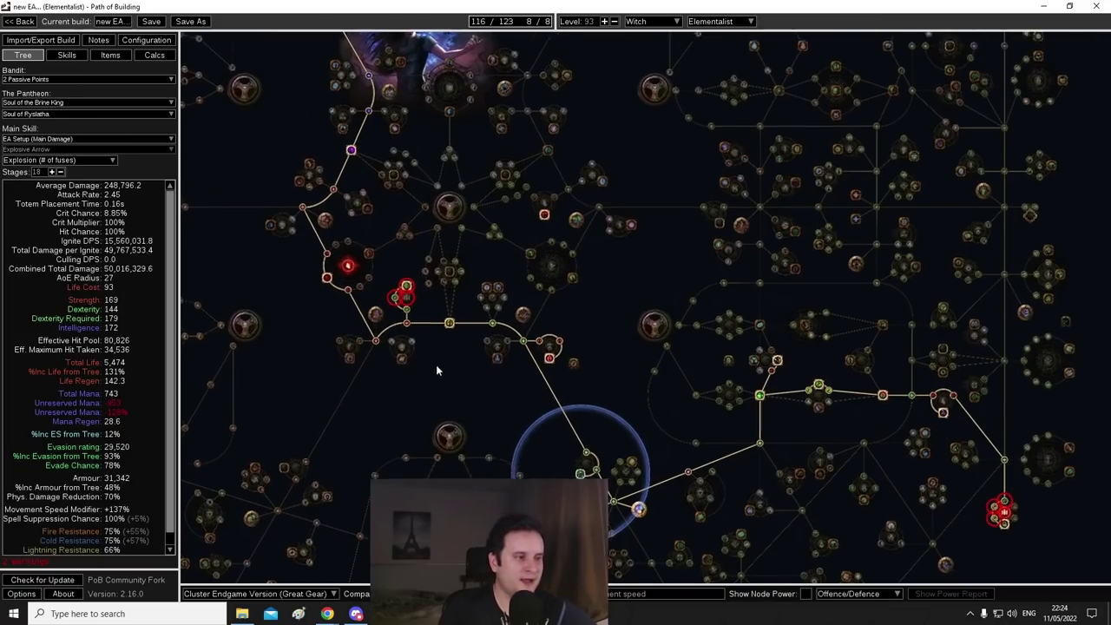
pyautogui.moveTo(436, 354); pyautogui.dragTo(375, 208)
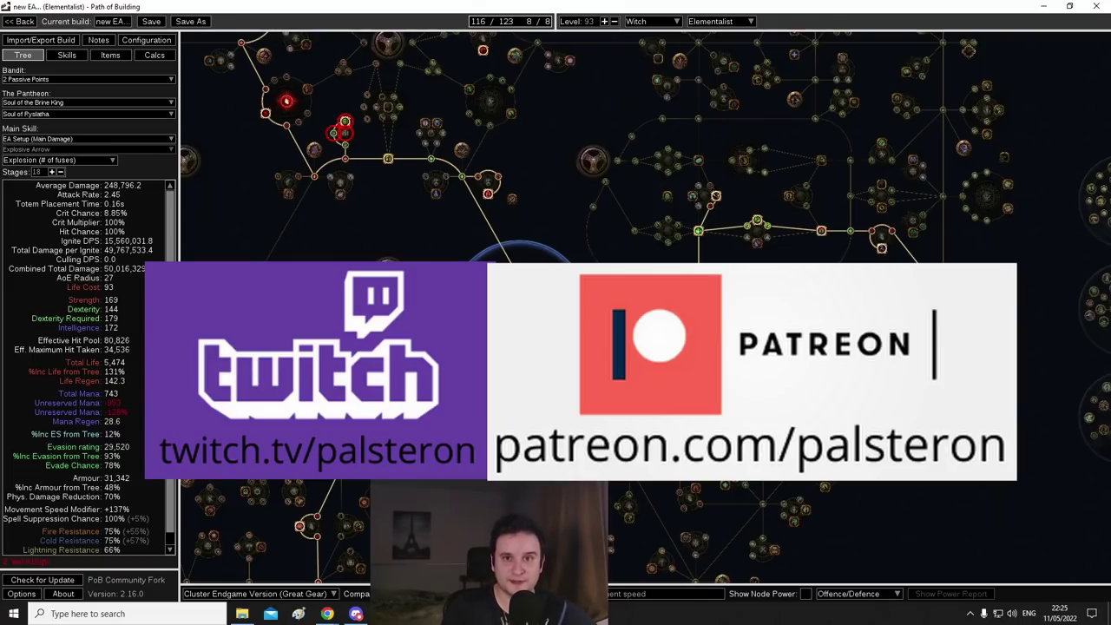
pyautogui.moveTo(449, 419); pyautogui.dragTo(468, 295)
pyautogui.moveTo(457, 189); pyautogui.dragTo(460, 241)
pyautogui.moveTo(490, 171); pyautogui.dragTo(503, 372)
pyautogui.scroll(1, 472, 224)
pyautogui.moveTo(437, 314); pyautogui.dragTo(506, 346)
pyautogui.moveTo(299, 208); pyautogui.dragTo(319, 268)
pyautogui.scroll(-2, 318, 268)
pyautogui.moveTo(314, 180); pyautogui.dragTo(368, 354)
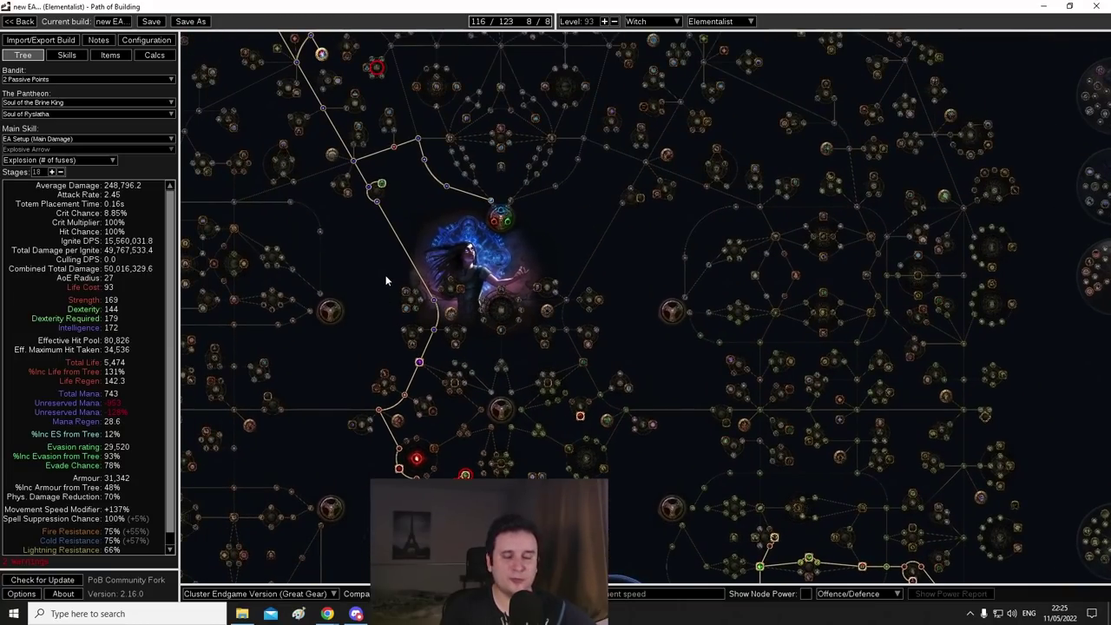
pyautogui.moveTo(382, 297)
pyautogui.mouseDown()
pyautogui.moveTo(376, 335)
pyautogui.moveTo(384, 299)
pyautogui.mouseUp()
pyautogui.moveTo(668, 421); pyautogui.dragTo(538, 217)
pyautogui.moveTo(507, 319); pyautogui.dragTo(492, 222)
pyautogui.scroll(1, 560, 307)
pyautogui.moveTo(560, 306); pyautogui.dragTo(601, 241)
pyautogui.moveTo(634, 395); pyautogui.dragTo(656, 241)
pyautogui.moveTo(450, 274); pyautogui.dragTo(476, 317)
pyautogui.moveTo(481, 231); pyautogui.dragTo(482, 291)
pyautogui.scroll(-1, 476, 200)
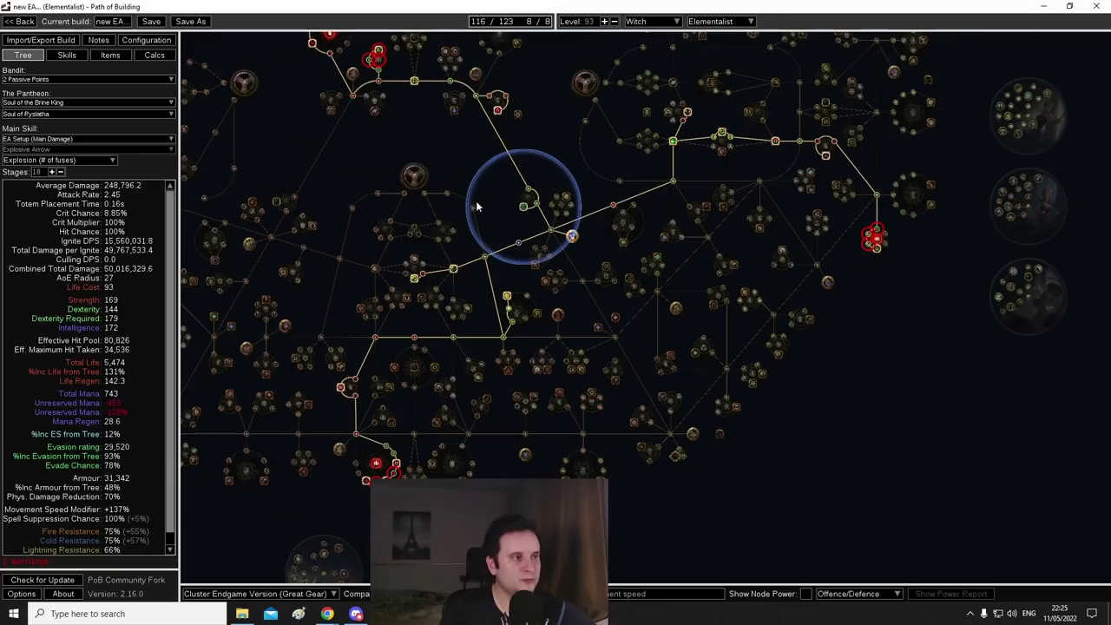
pyautogui.moveTo(476, 200); pyautogui.dragTo(492, 292)
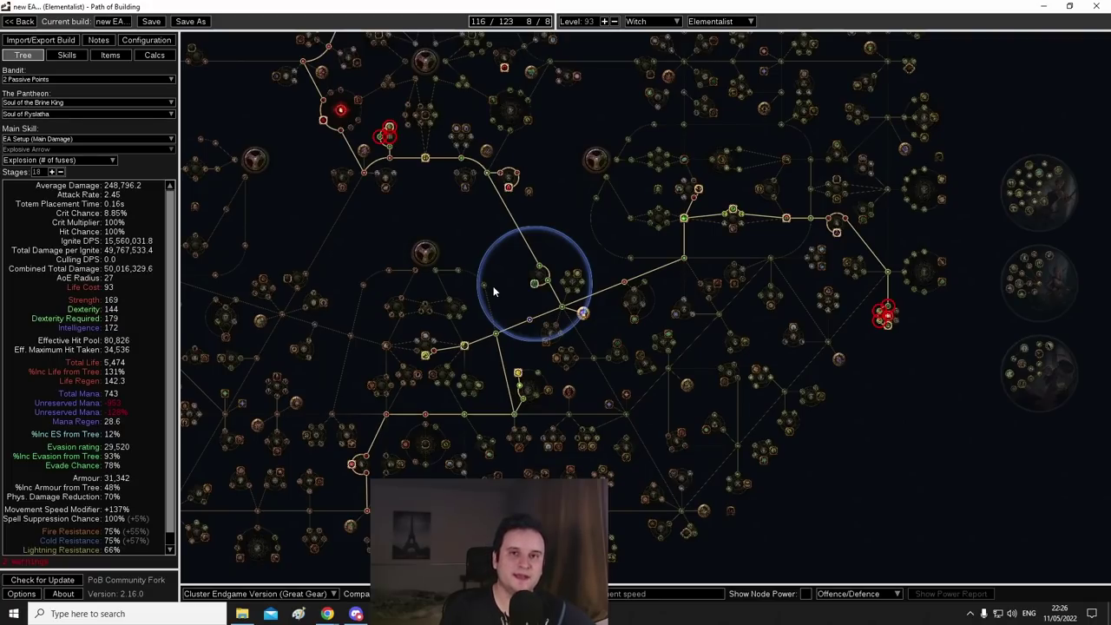
pyautogui.moveTo(494, 284); pyautogui.dragTo(478, 297)
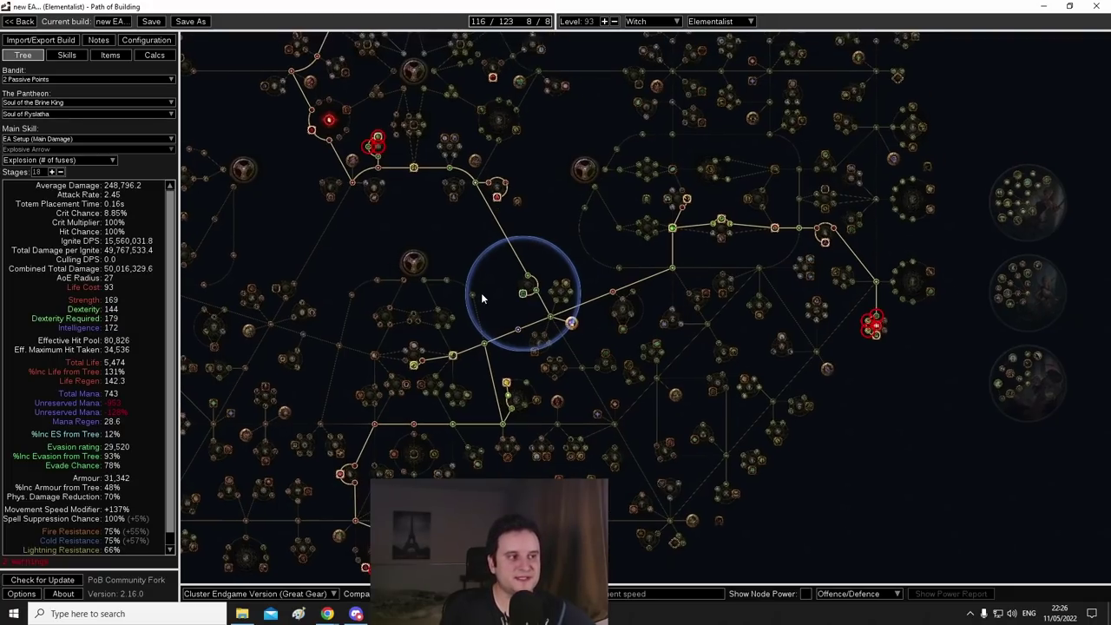
pyautogui.moveTo(476, 258); pyautogui.dragTo(463, 215)
pyautogui.scroll(3, 496, 261)
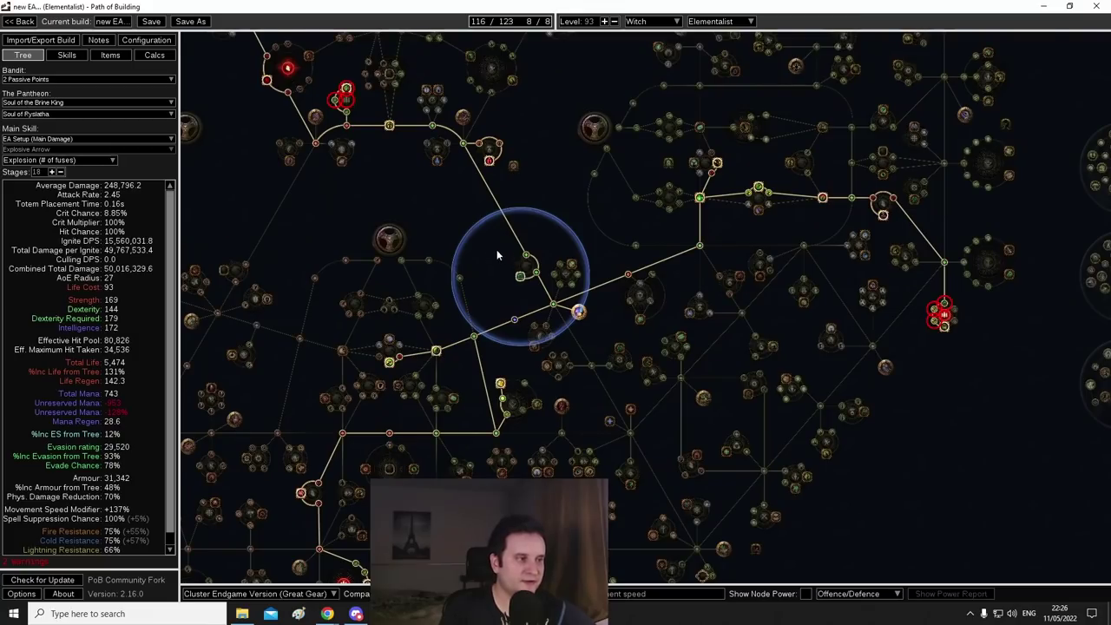